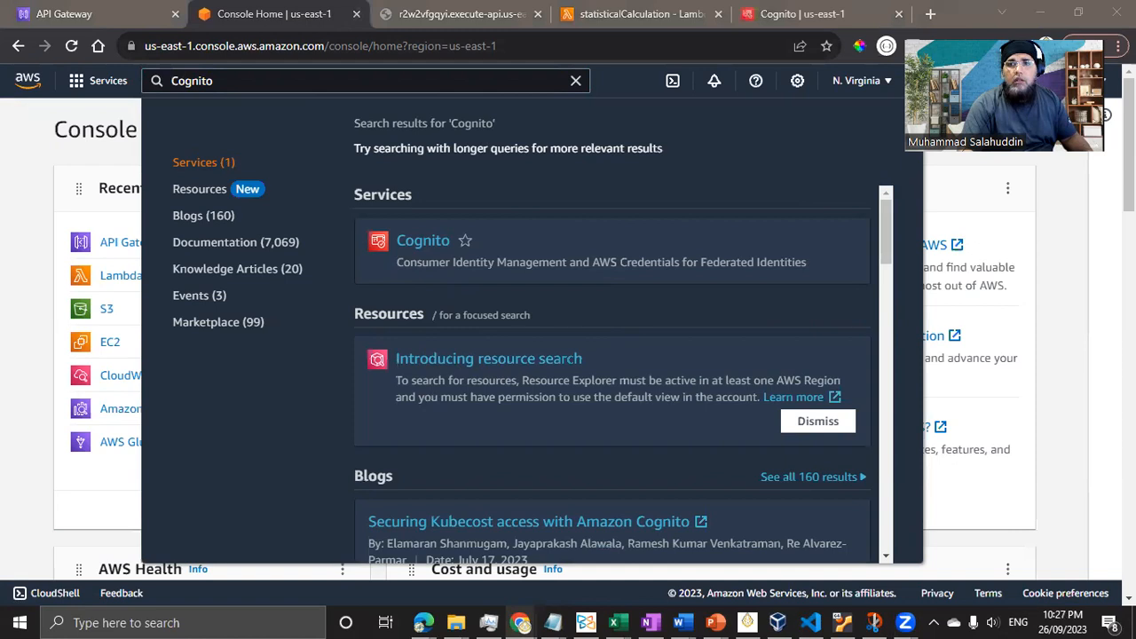
- Go to Amazon Cognito and open the User pools list from the side menu, which shows no pools
{"action": "left_click", "coordinate": [792, 10]}
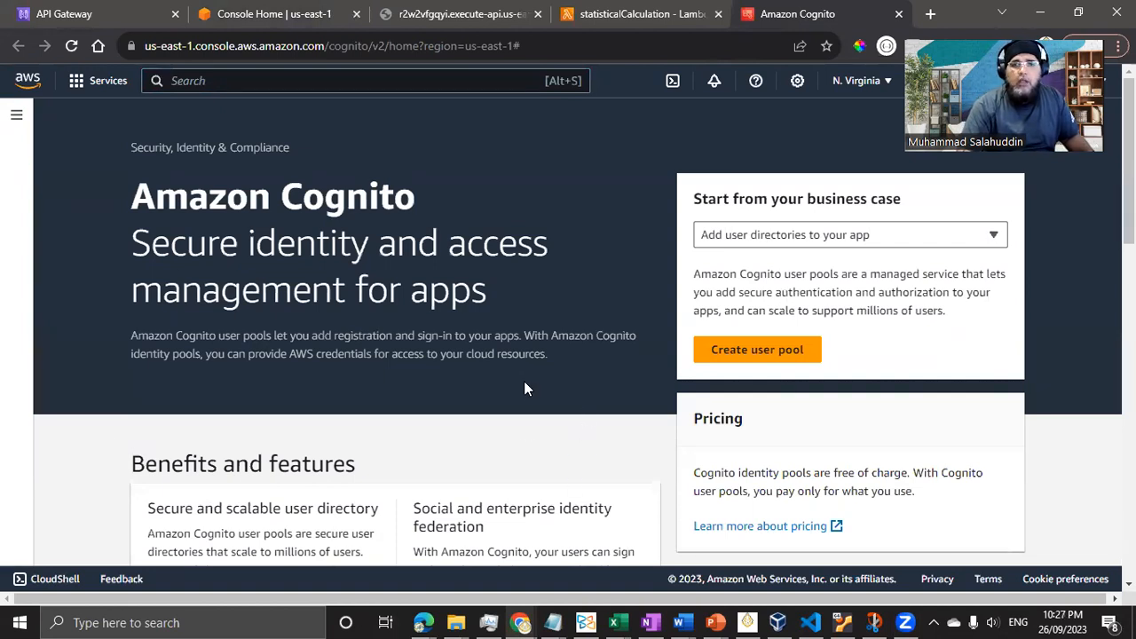
{"action": "scroll", "coordinate": [525, 386], "scroll_direction": "down", "scroll_amount": 4}
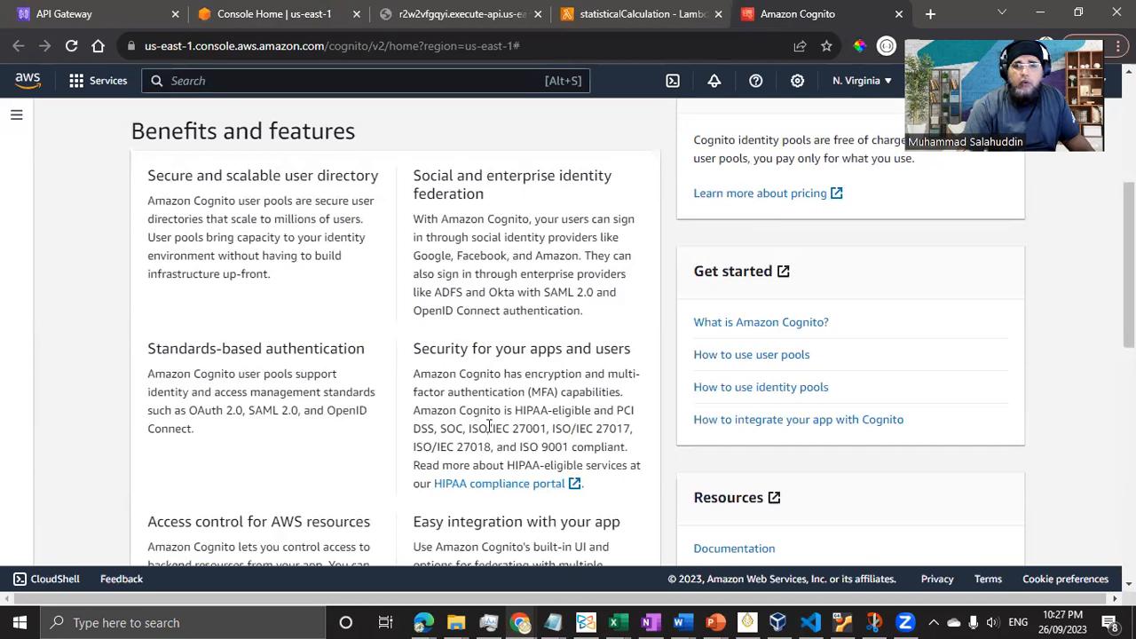
{"action": "left_click", "coordinate": [16, 115]}
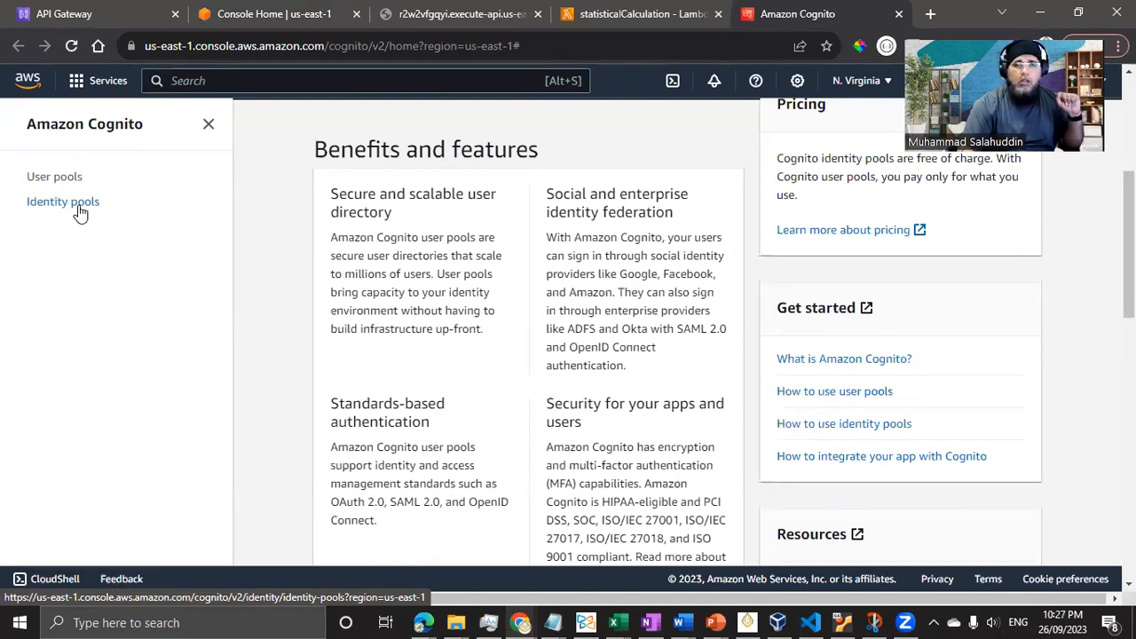
{"action": "left_click", "coordinate": [73, 180]}
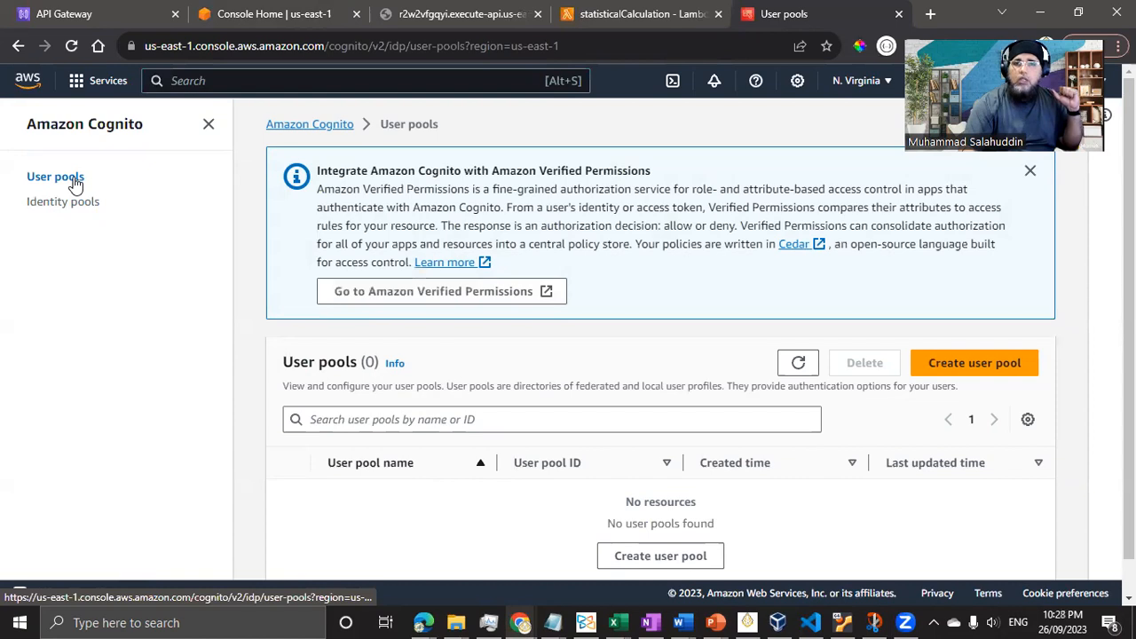
{"action": "scroll", "coordinate": [228, 398], "scroll_direction": "down", "scroll_amount": 1}
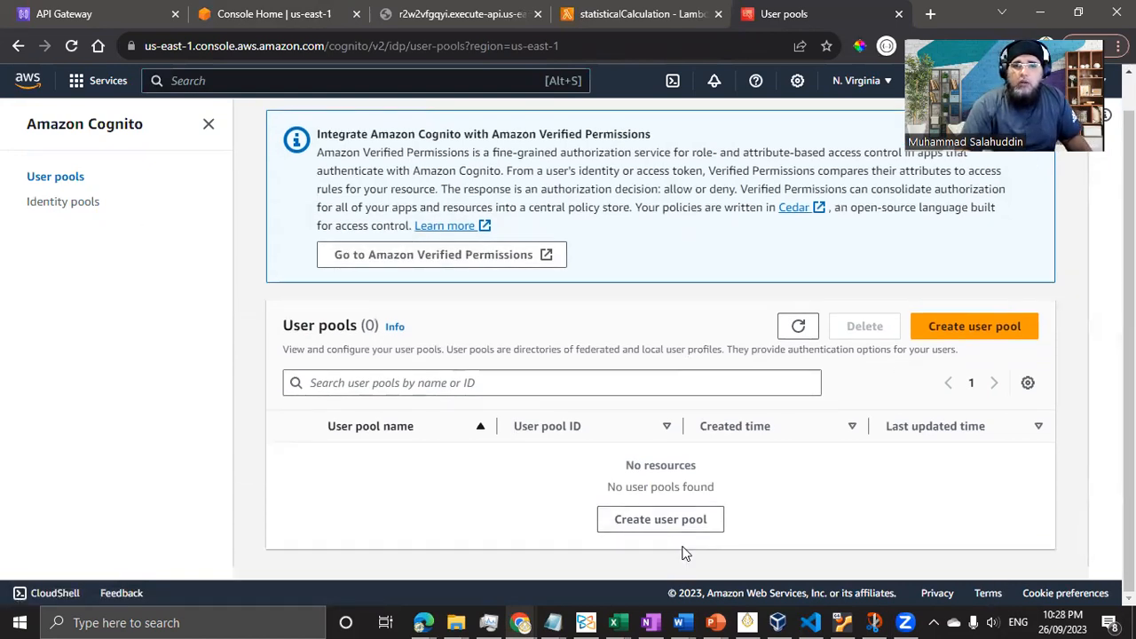
- Start creating a new user pool and review the sign-in options page
{"action": "left_click", "coordinate": [1006, 327]}
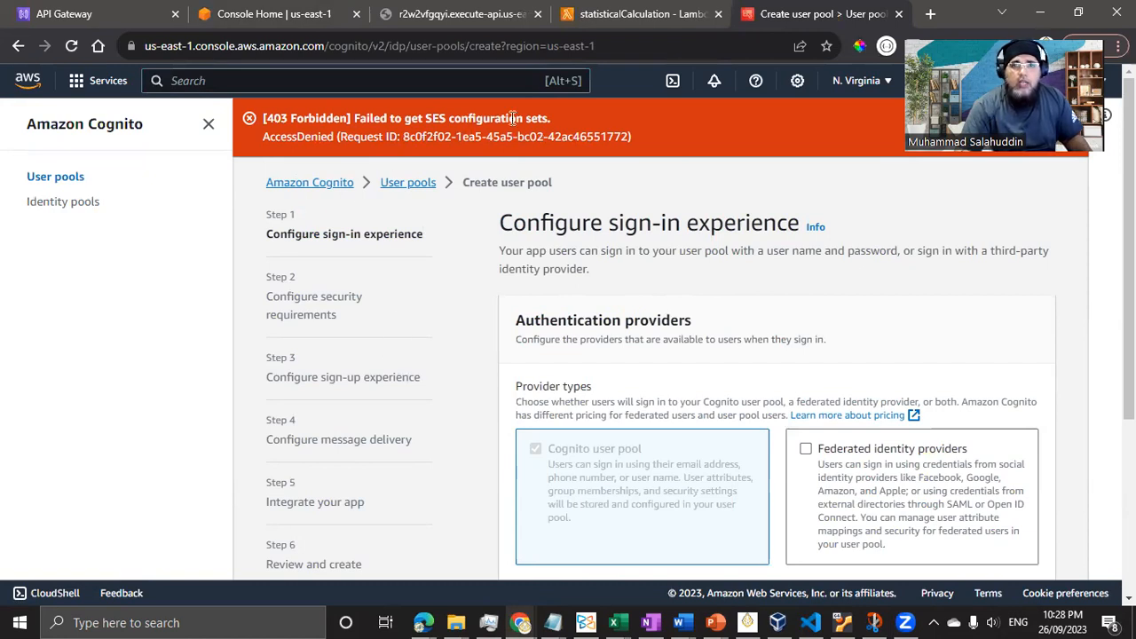
{"action": "scroll", "coordinate": [818, 318], "scroll_direction": "down", "scroll_amount": 1}
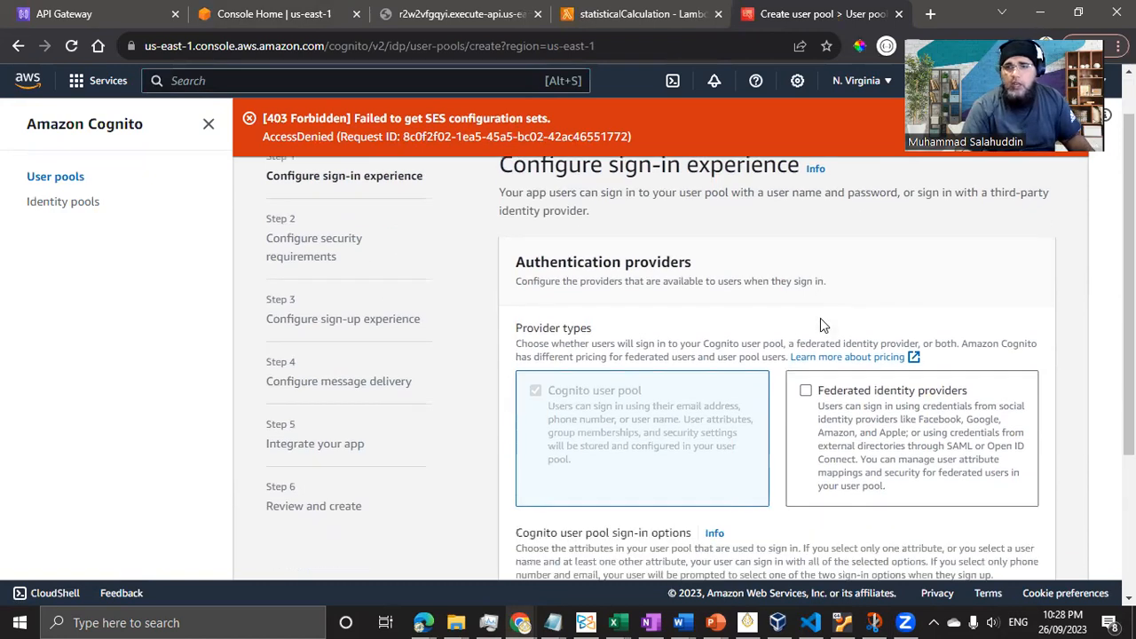
{"action": "scroll", "coordinate": [820, 317], "scroll_direction": "down", "scroll_amount": 2}
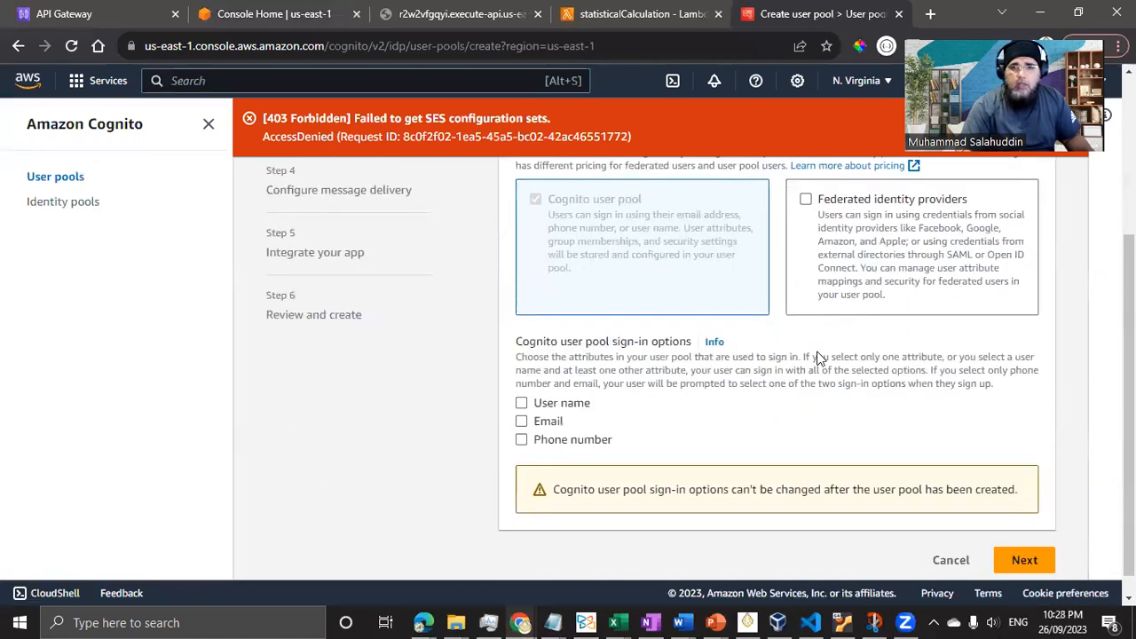
{"action": "scroll", "coordinate": [811, 358], "scroll_direction": "up", "scroll_amount": 2}
{"action": "scroll", "coordinate": [811, 357], "scroll_direction": "up", "scroll_amount": 1}
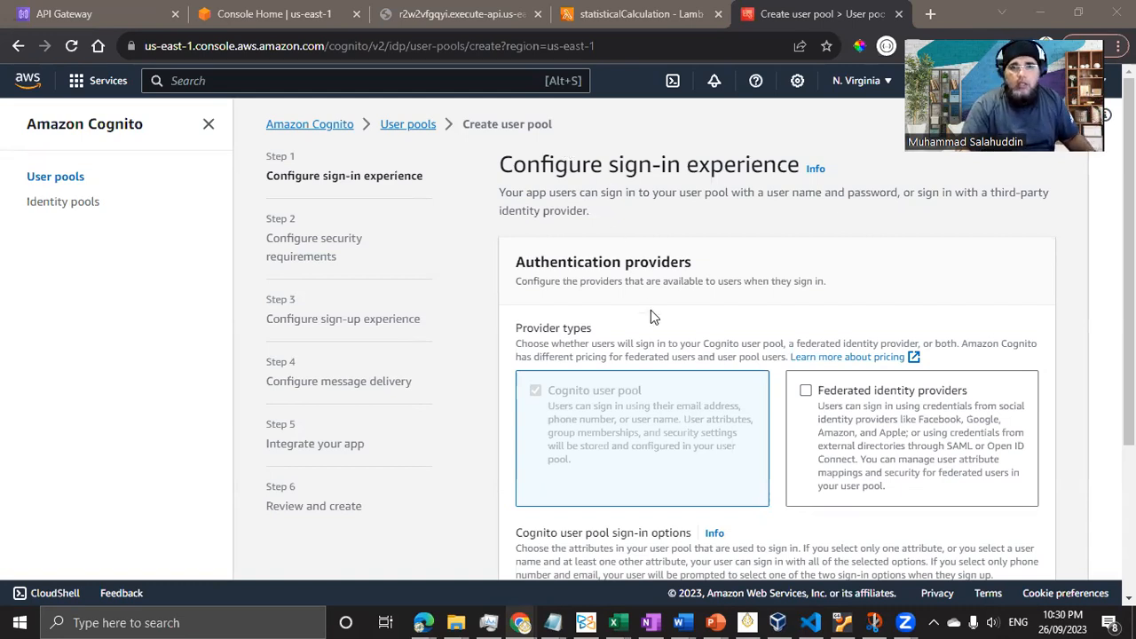
{"action": "scroll", "coordinate": [650, 317], "scroll_direction": "down", "scroll_amount": 2}
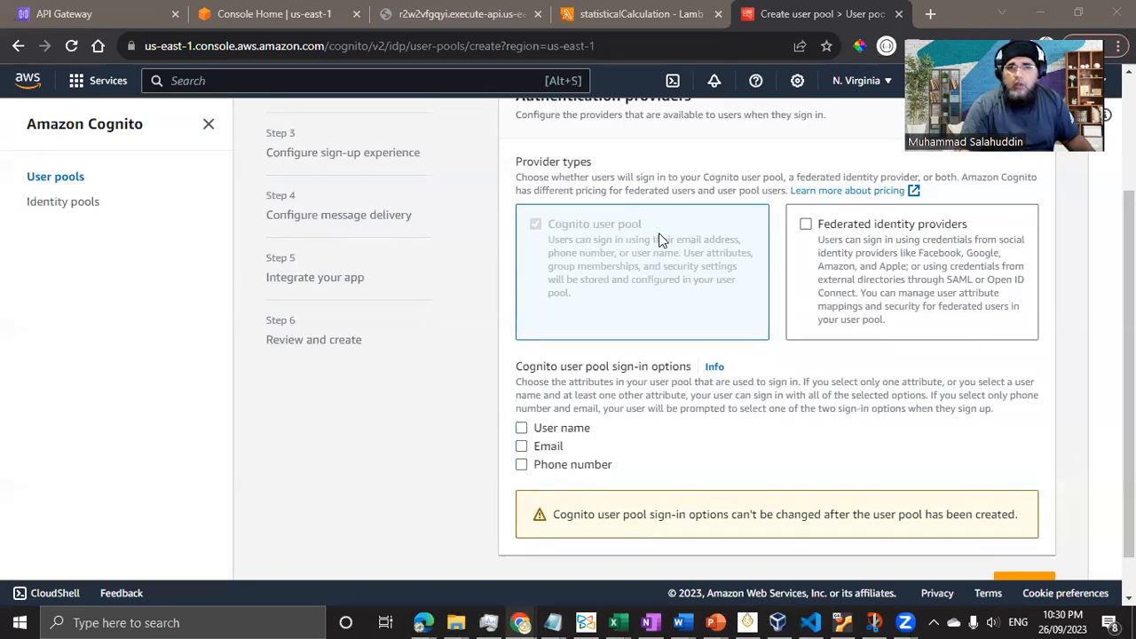
{"action": "scroll", "coordinate": [703, 327], "scroll_direction": "down", "scroll_amount": 1}
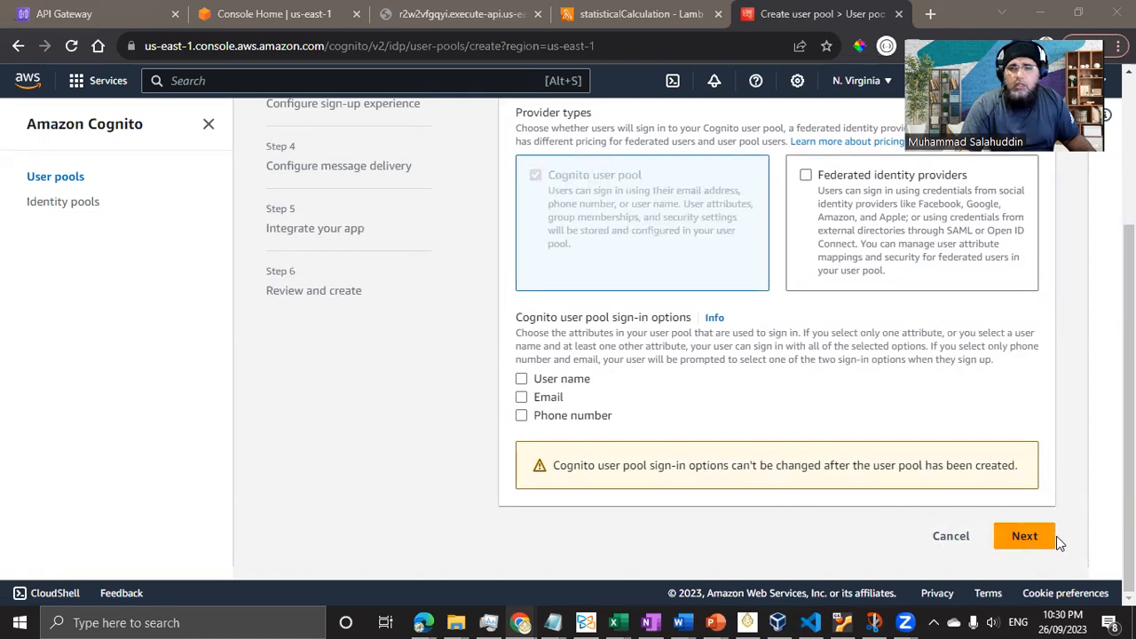
- Choose User name as the sign-in option and continue to security requirements
{"action": "left_click", "coordinate": [1030, 536]}
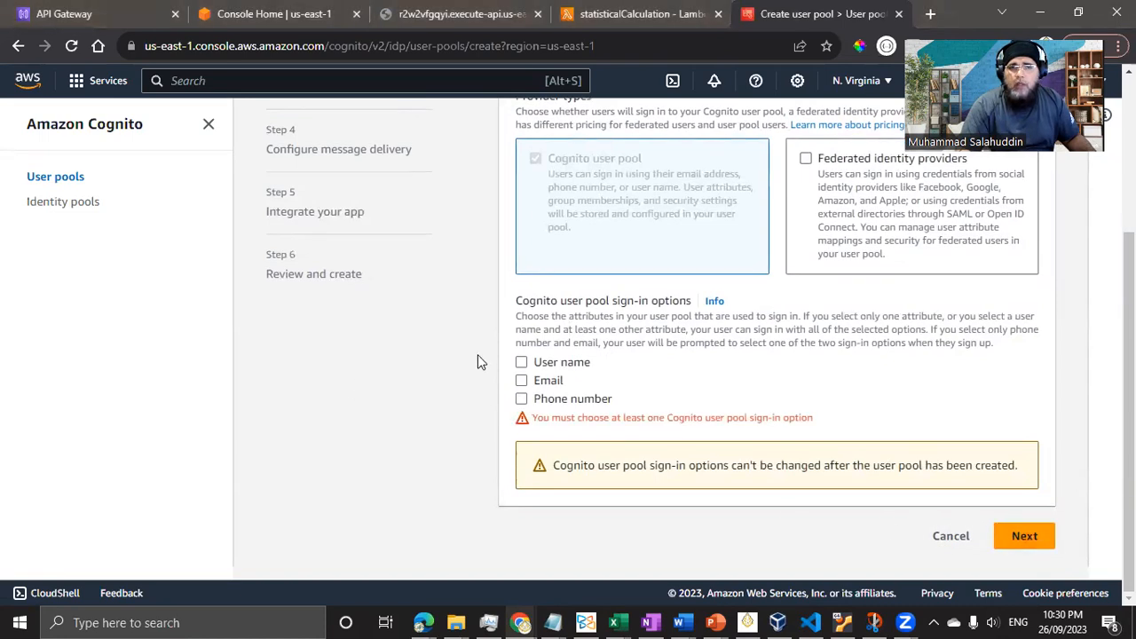
{"action": "left_click", "coordinate": [545, 363]}
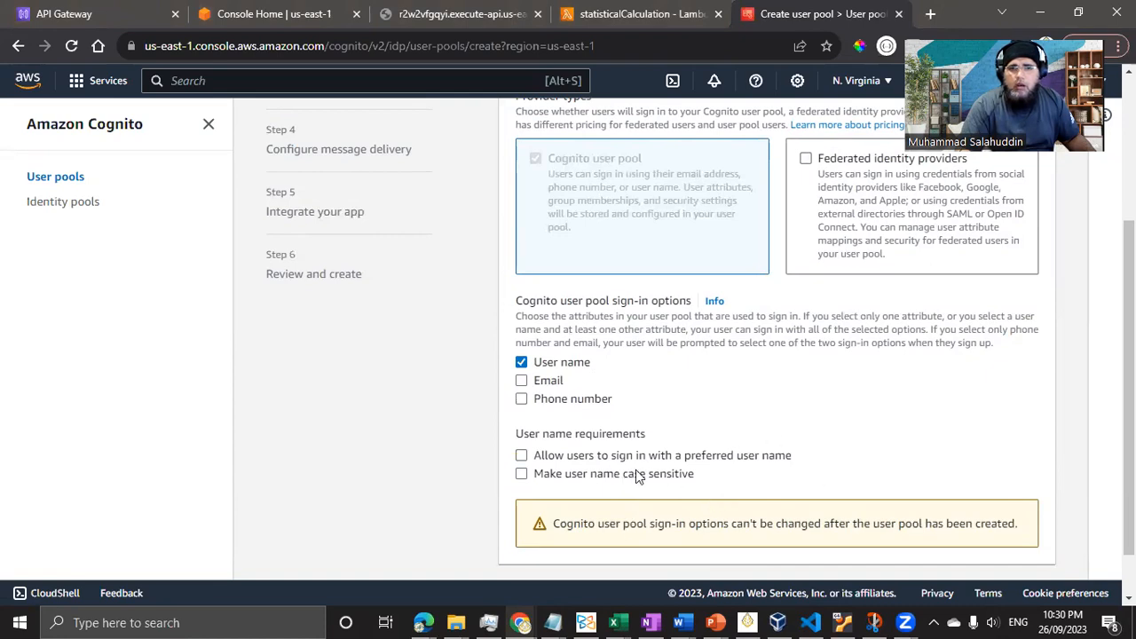
{"action": "scroll", "coordinate": [639, 471], "scroll_direction": "down", "scroll_amount": 1}
{"action": "left_click", "coordinate": [1024, 536]}
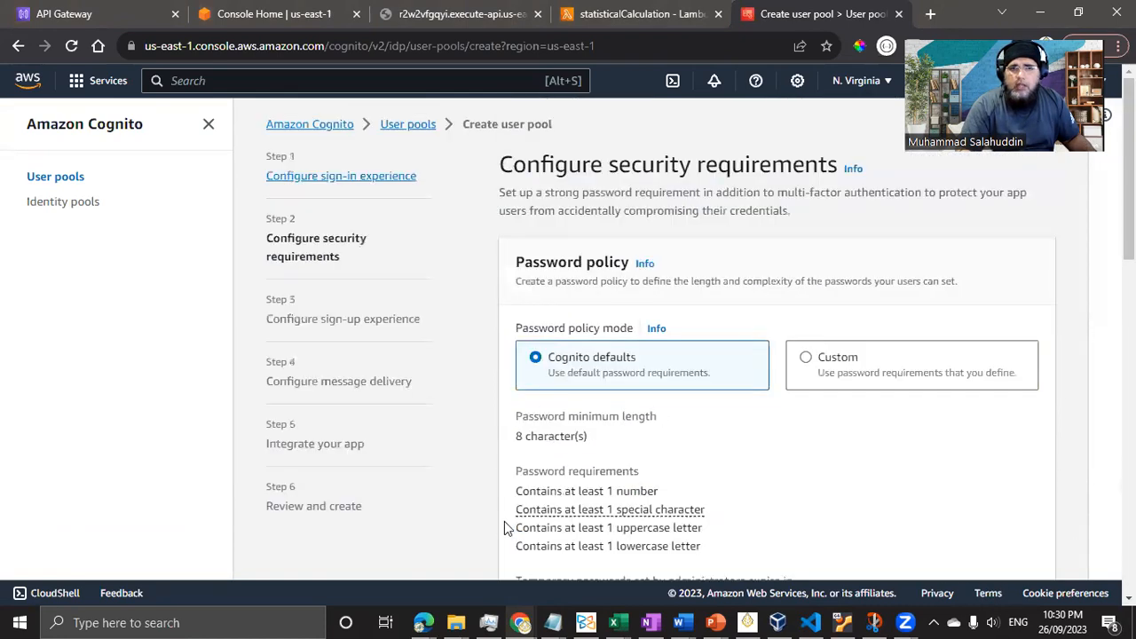
- Keep the default password policy, select No MFA, and disable self-service account recovery
{"action": "scroll", "coordinate": [655, 350], "scroll_direction": "down", "scroll_amount": 3}
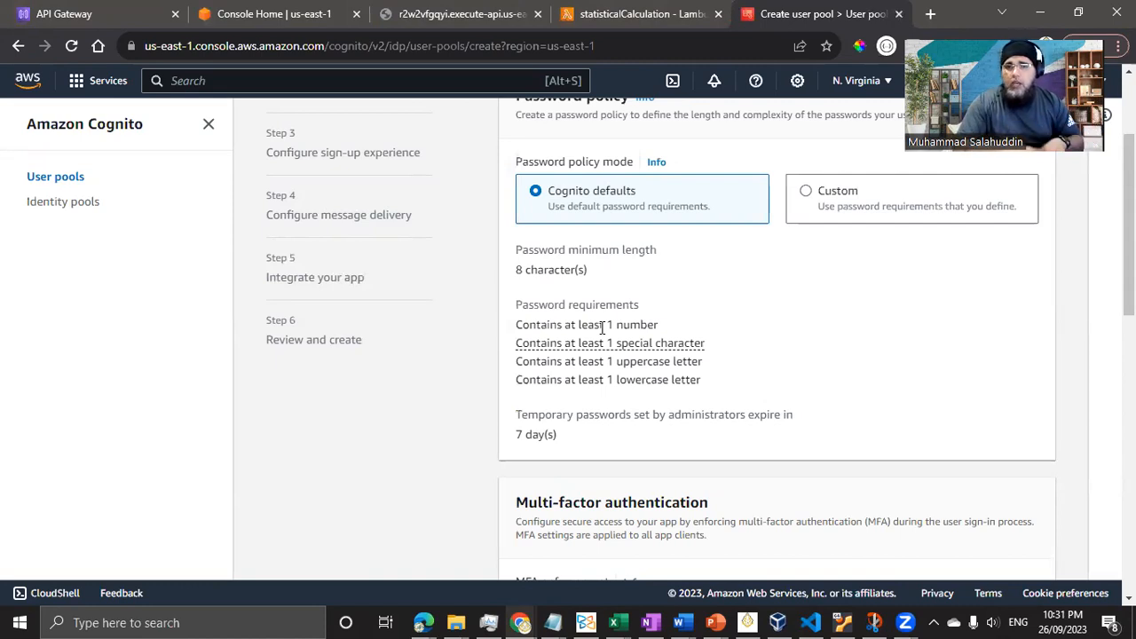
{"action": "scroll", "coordinate": [779, 296], "scroll_direction": "down", "scroll_amount": 3}
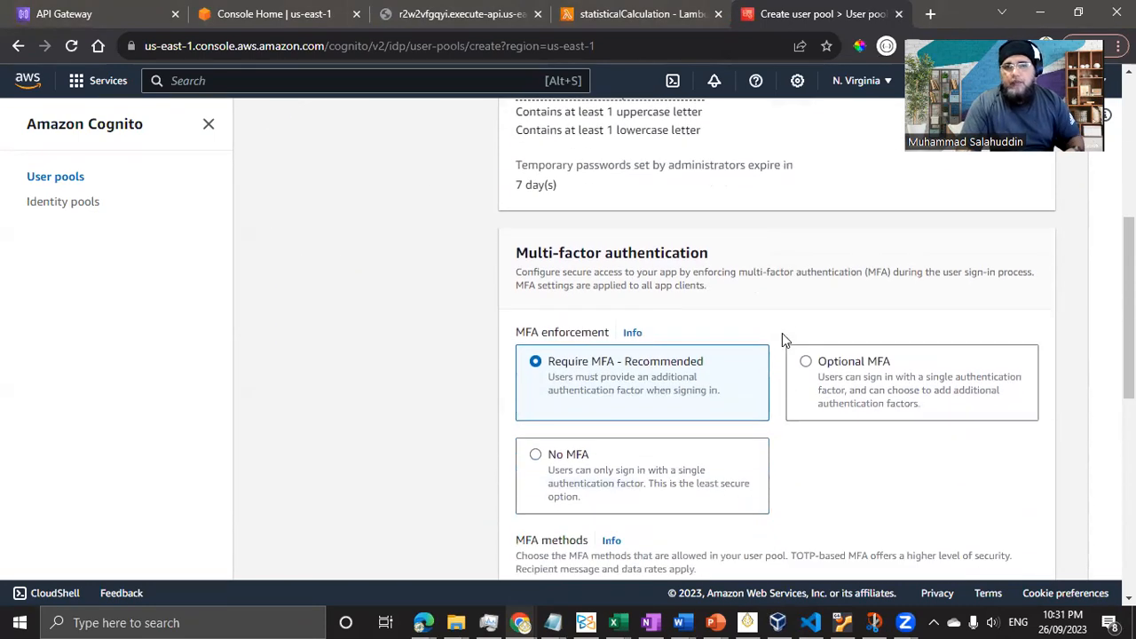
{"action": "scroll", "coordinate": [617, 479], "scroll_direction": "down", "scroll_amount": 2}
{"action": "left_click", "coordinate": [590, 290]}
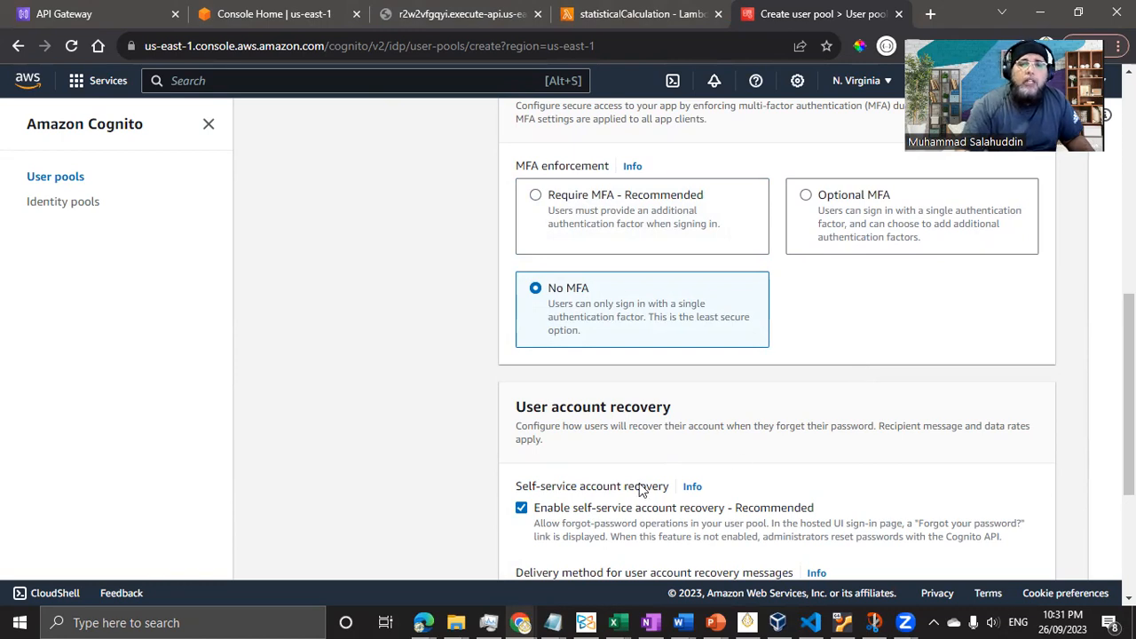
{"action": "scroll", "coordinate": [503, 484], "scroll_direction": "down", "scroll_amount": 1}
{"action": "left_click", "coordinate": [521, 425]}
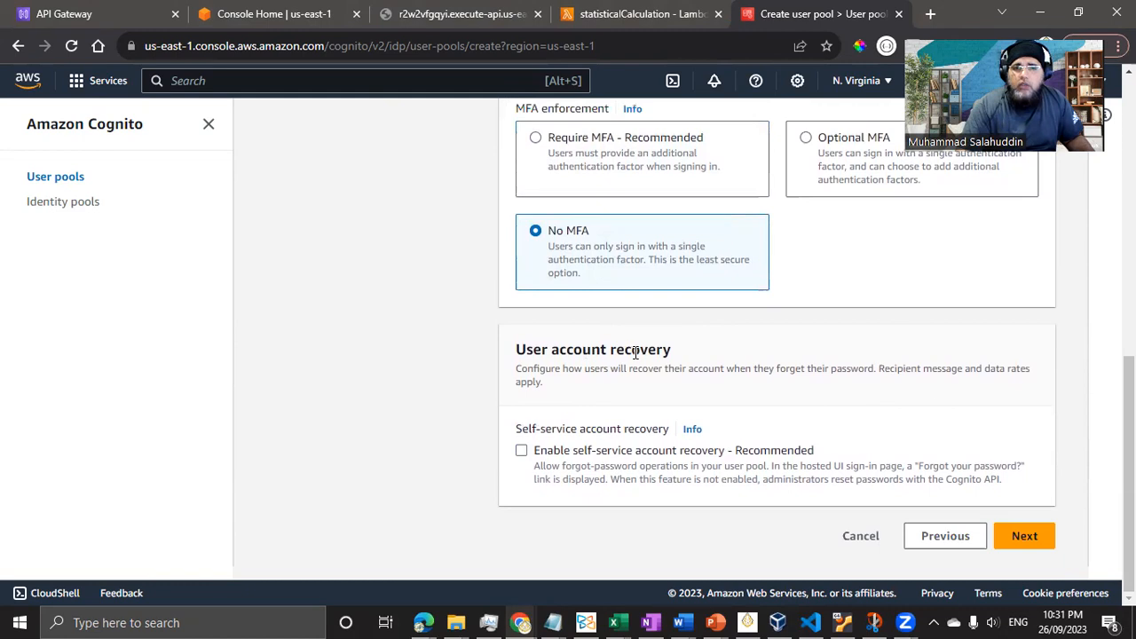
- Continue to the sign-up experience step and turn off self-registration
{"action": "scroll", "coordinate": [501, 426], "scroll_direction": "up", "scroll_amount": 10}
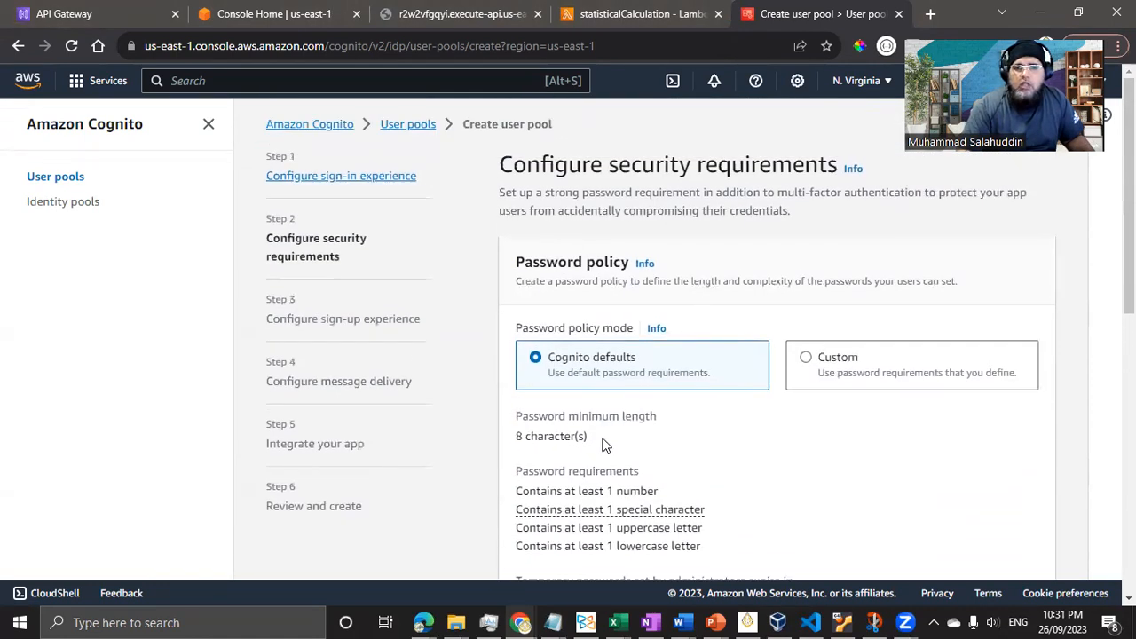
{"action": "scroll", "coordinate": [578, 438], "scroll_direction": "down", "scroll_amount": 5}
{"action": "scroll", "coordinate": [578, 439], "scroll_direction": "down", "scroll_amount": 3}
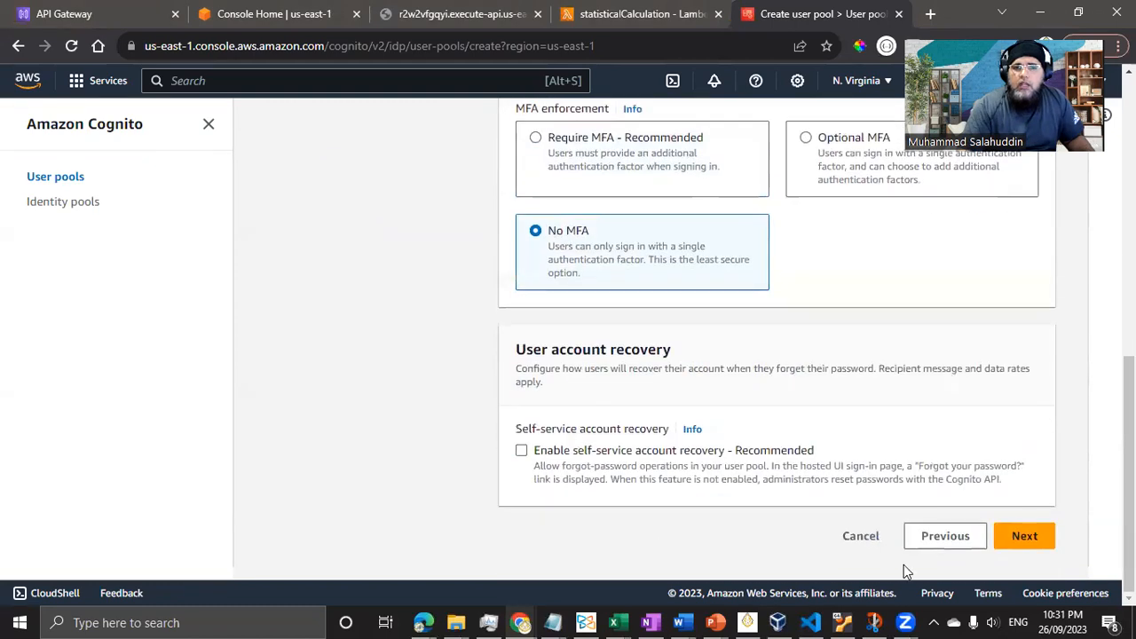
{"action": "left_click", "coordinate": [1027, 540]}
{"action": "left_click", "coordinate": [522, 351]}
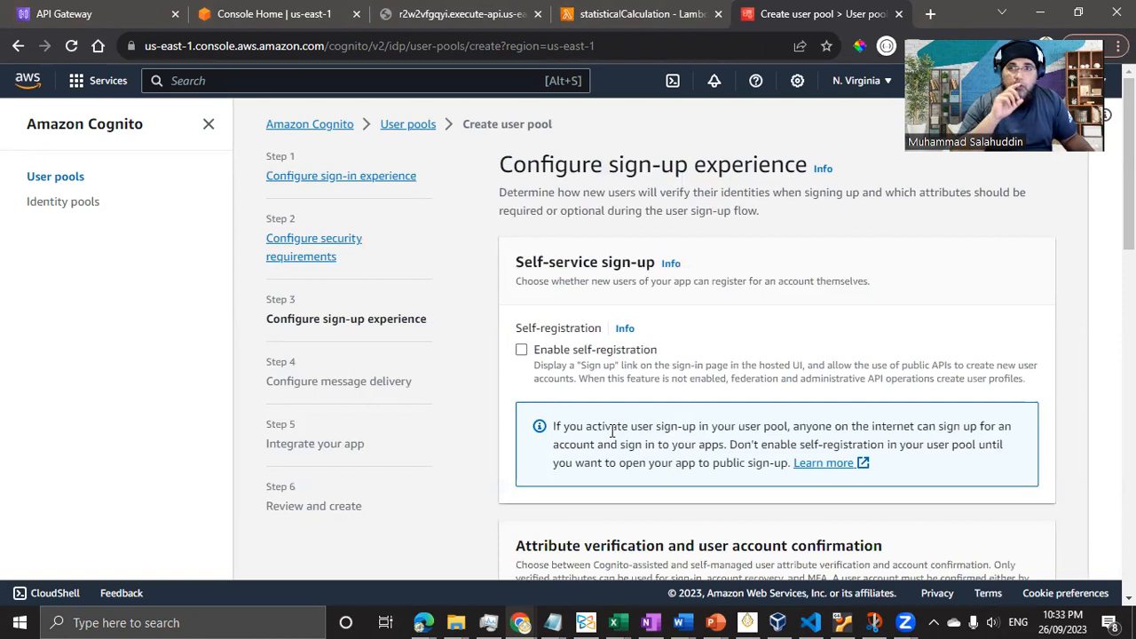
- Turn off Cognito-assisted verification, add no required attributes, and continue to message delivery
{"action": "scroll", "coordinate": [610, 431], "scroll_direction": "down", "scroll_amount": 3}
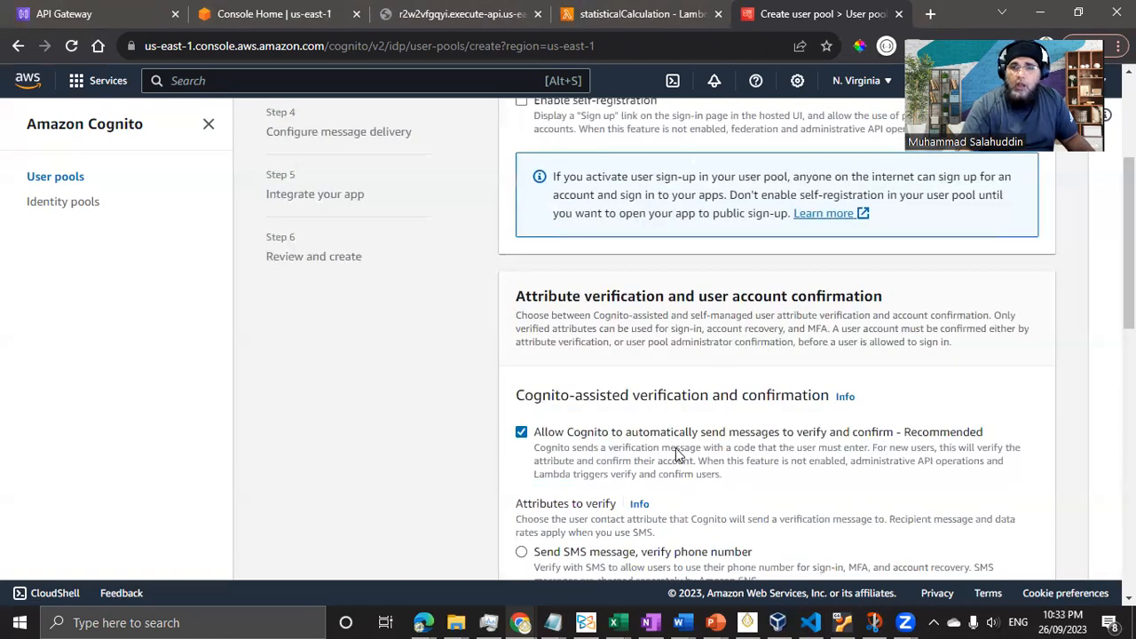
{"action": "scroll", "coordinate": [675, 451], "scroll_direction": "down", "scroll_amount": 2}
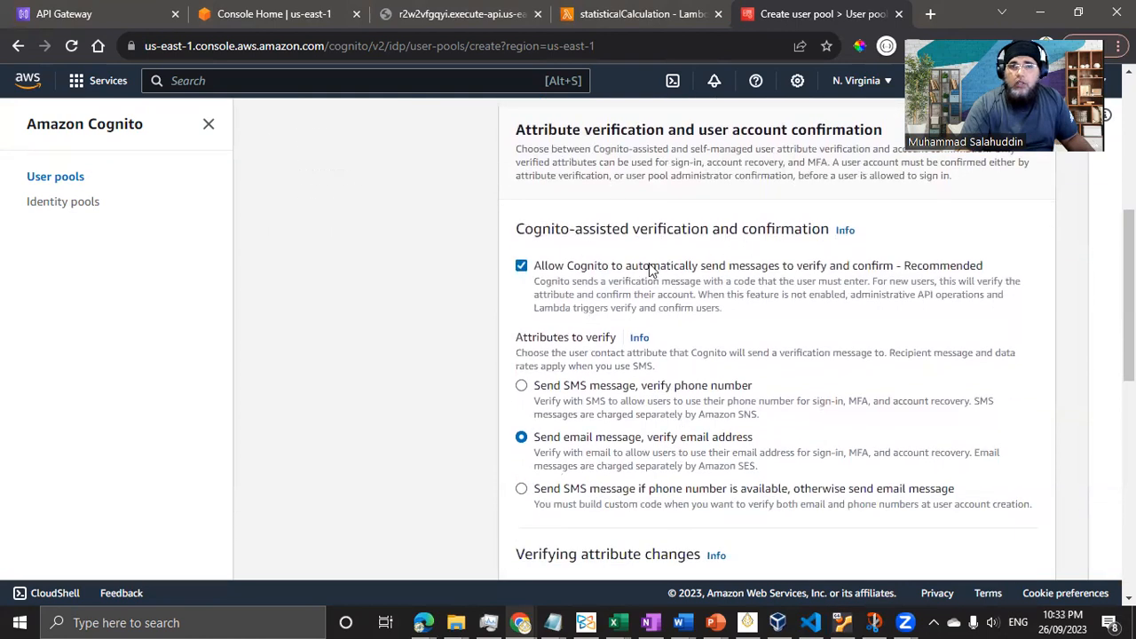
{"action": "left_click", "coordinate": [520, 266]}
{"action": "scroll", "coordinate": [701, 328], "scroll_direction": "down", "scroll_amount": 2}
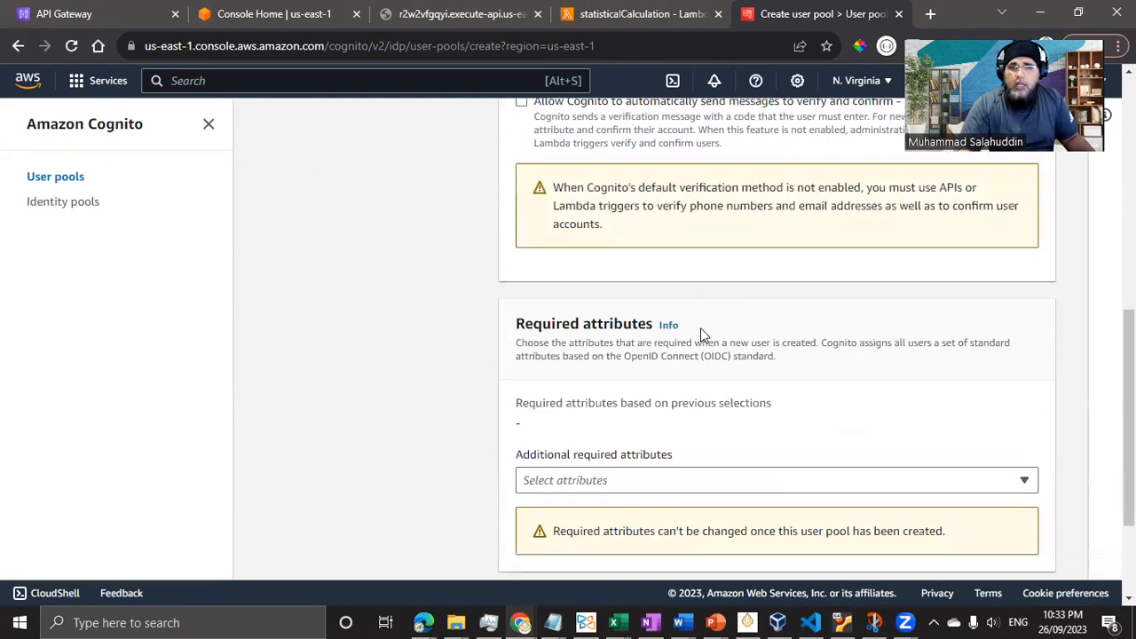
{"action": "scroll", "coordinate": [700, 328], "scroll_direction": "down", "scroll_amount": 2}
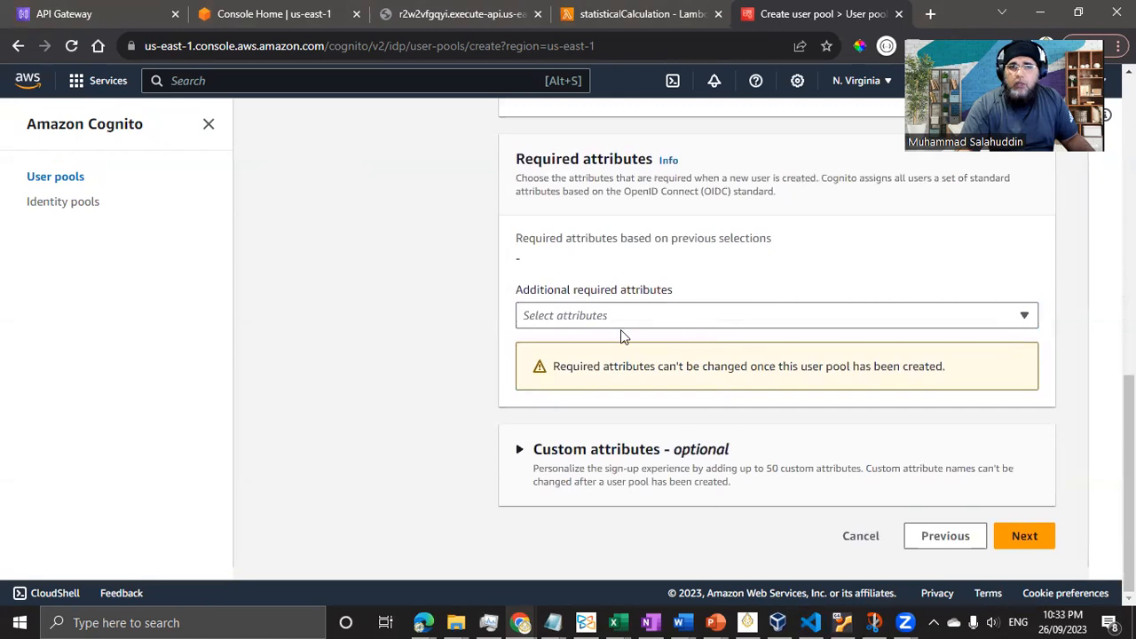
{"action": "scroll", "coordinate": [680, 420], "scroll_direction": "up", "scroll_amount": 5}
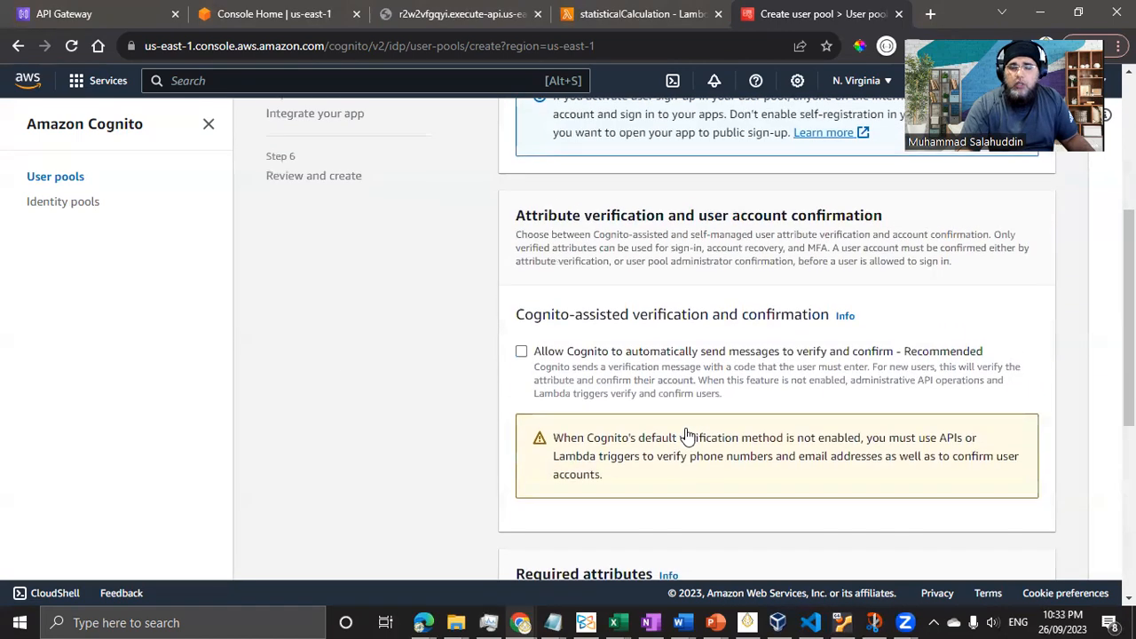
{"action": "scroll", "coordinate": [686, 435], "scroll_direction": "down", "scroll_amount": 5}
{"action": "scroll", "coordinate": [680, 456], "scroll_direction": "up", "scroll_amount": 5}
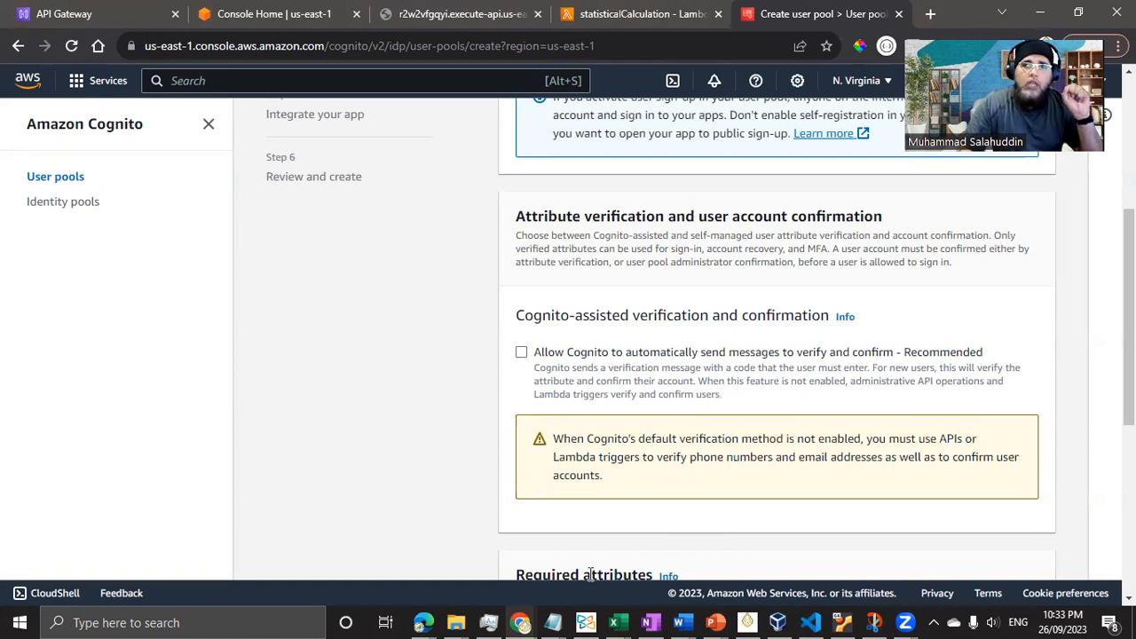
{"action": "scroll", "coordinate": [621, 470], "scroll_direction": "down", "scroll_amount": 5}
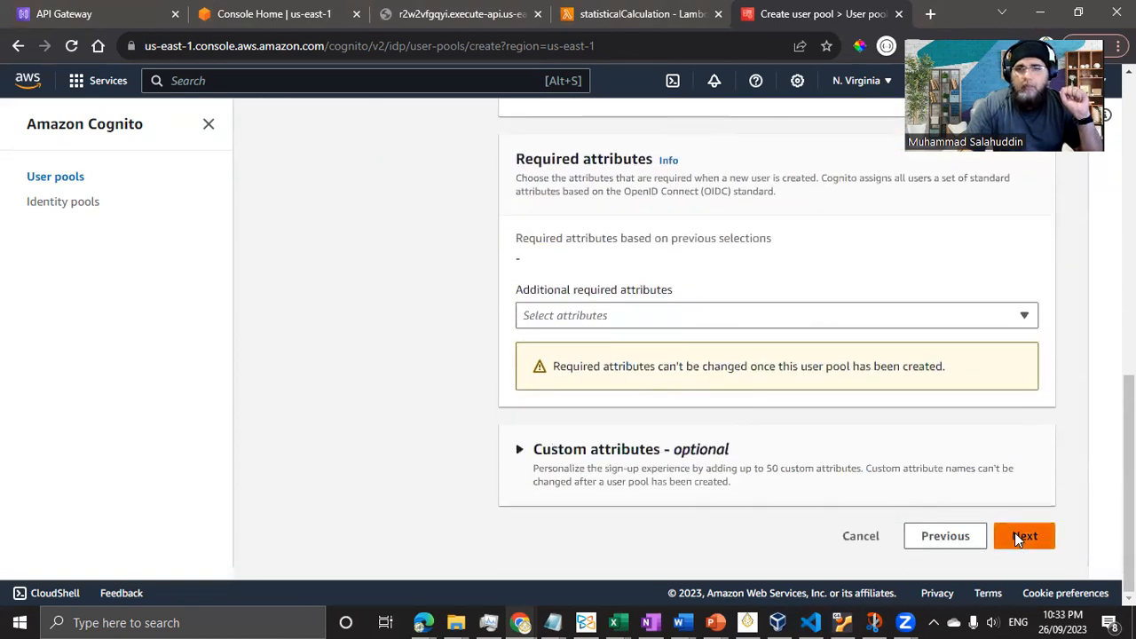
{"action": "left_click", "coordinate": [1022, 537]}
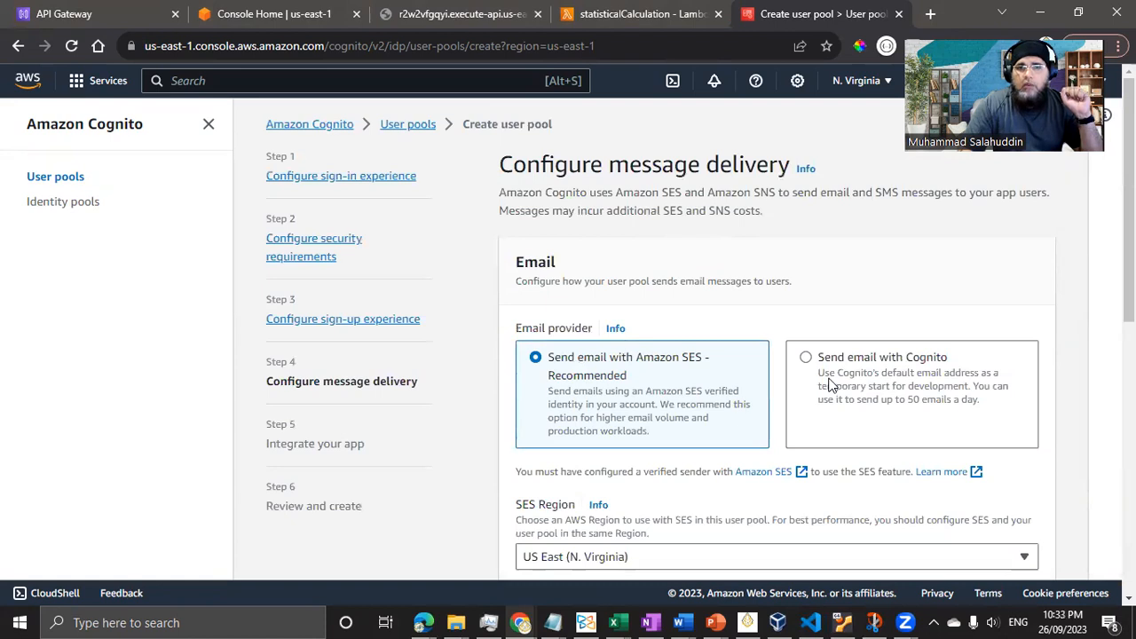
- Try to continue with Amazon SES as the provider, which fails for a missing FROM address
{"action": "scroll", "coordinate": [830, 383], "scroll_direction": "down", "scroll_amount": 1}
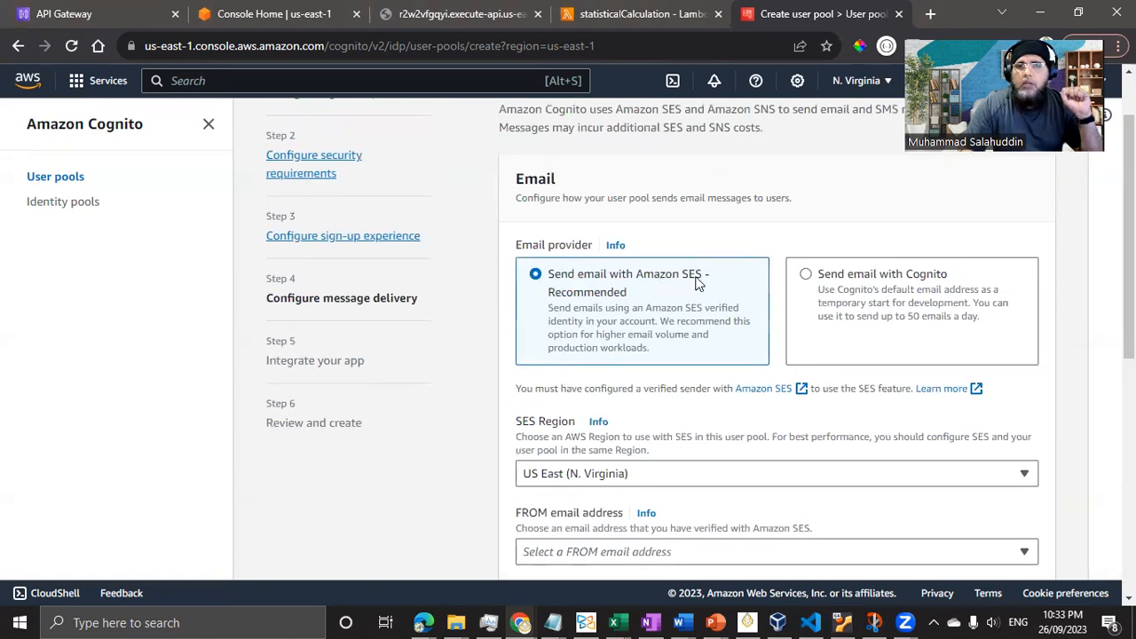
{"action": "scroll", "coordinate": [679, 358], "scroll_direction": "up", "scroll_amount": 1}
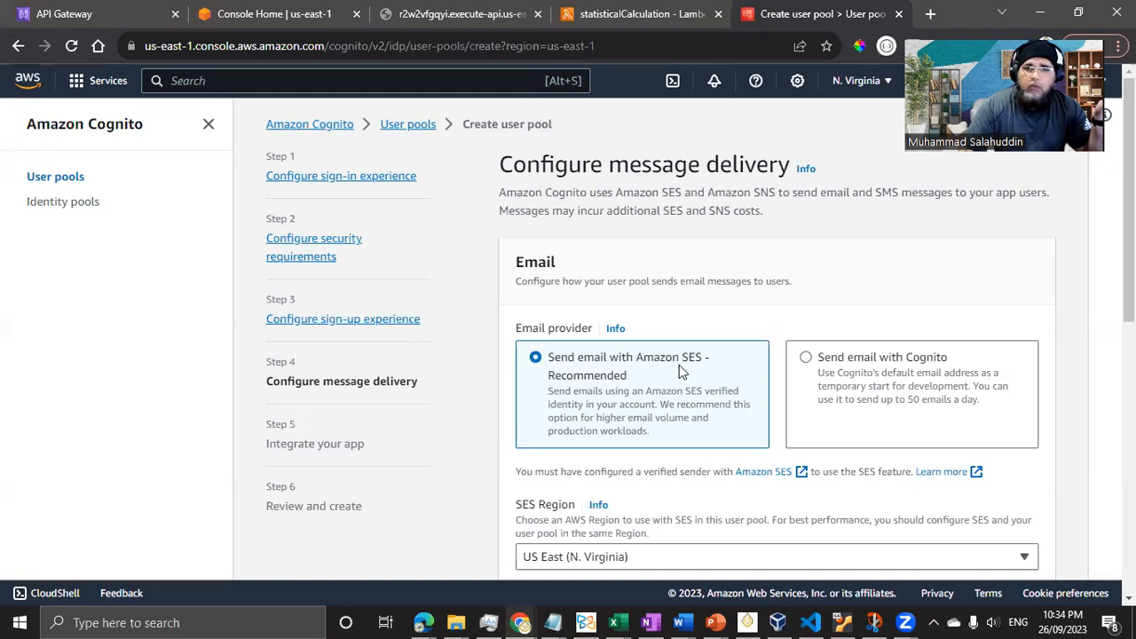
{"action": "scroll", "coordinate": [678, 371], "scroll_direction": "down", "scroll_amount": 4}
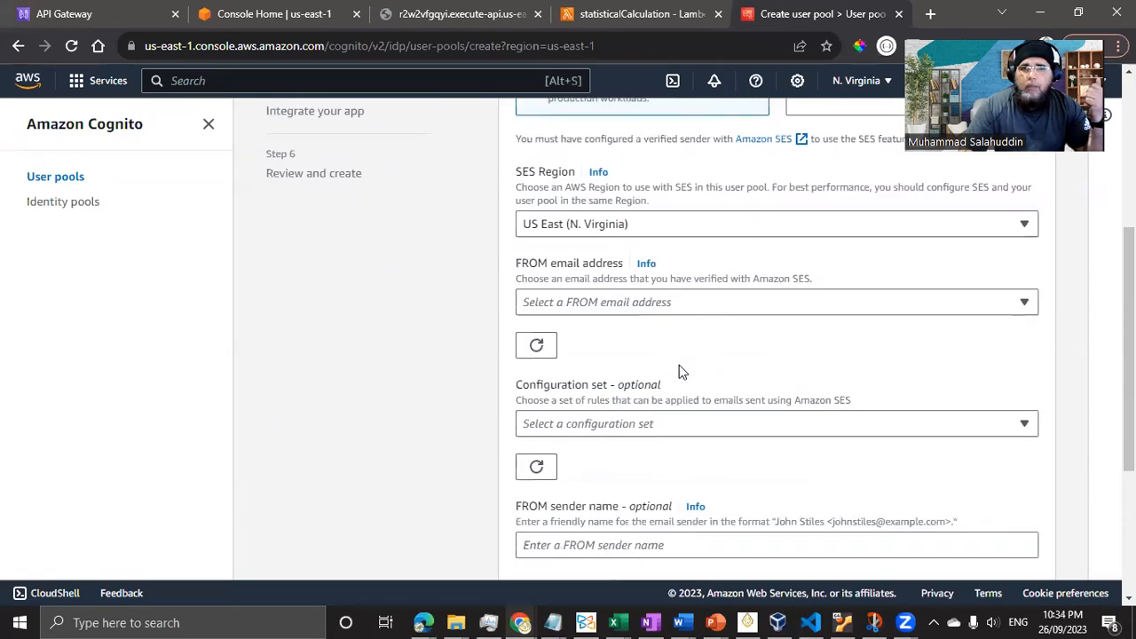
{"action": "scroll", "coordinate": [679, 371], "scroll_direction": "down", "scroll_amount": 3}
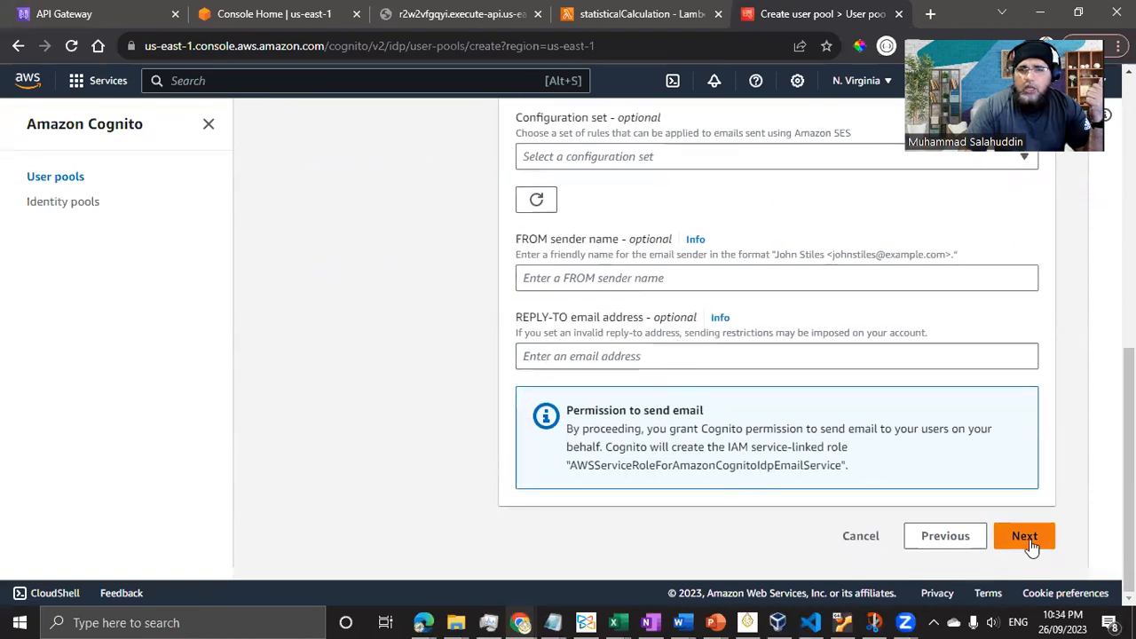
{"action": "left_click", "coordinate": [1042, 543]}
{"action": "scroll", "coordinate": [452, 439], "scroll_direction": "up", "scroll_amount": 2}
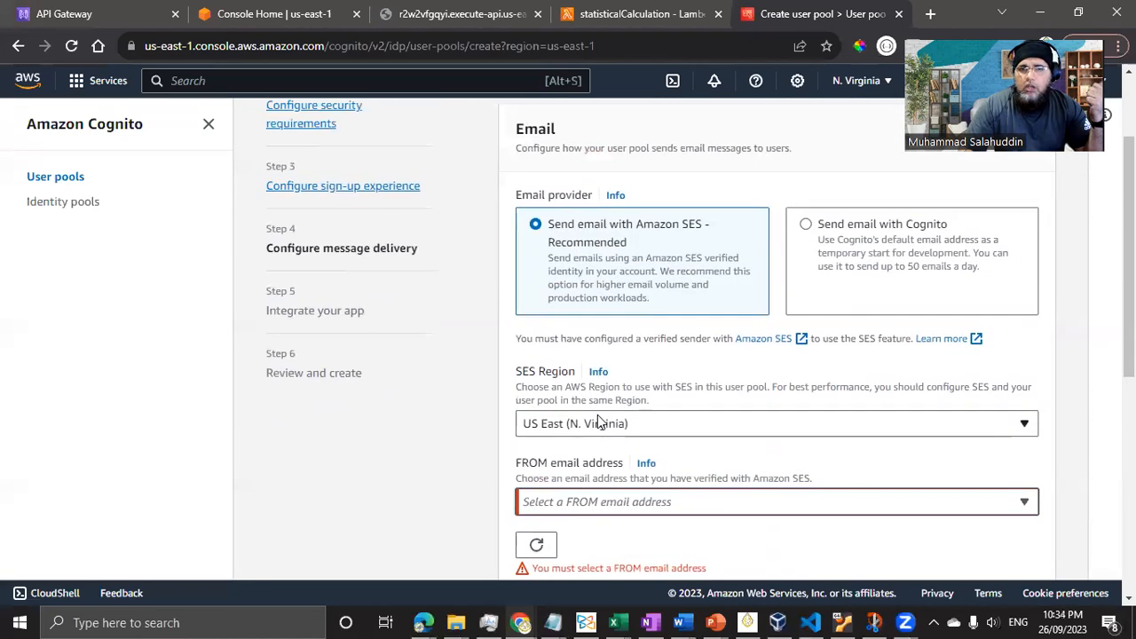
{"action": "left_click", "coordinate": [883, 231]}
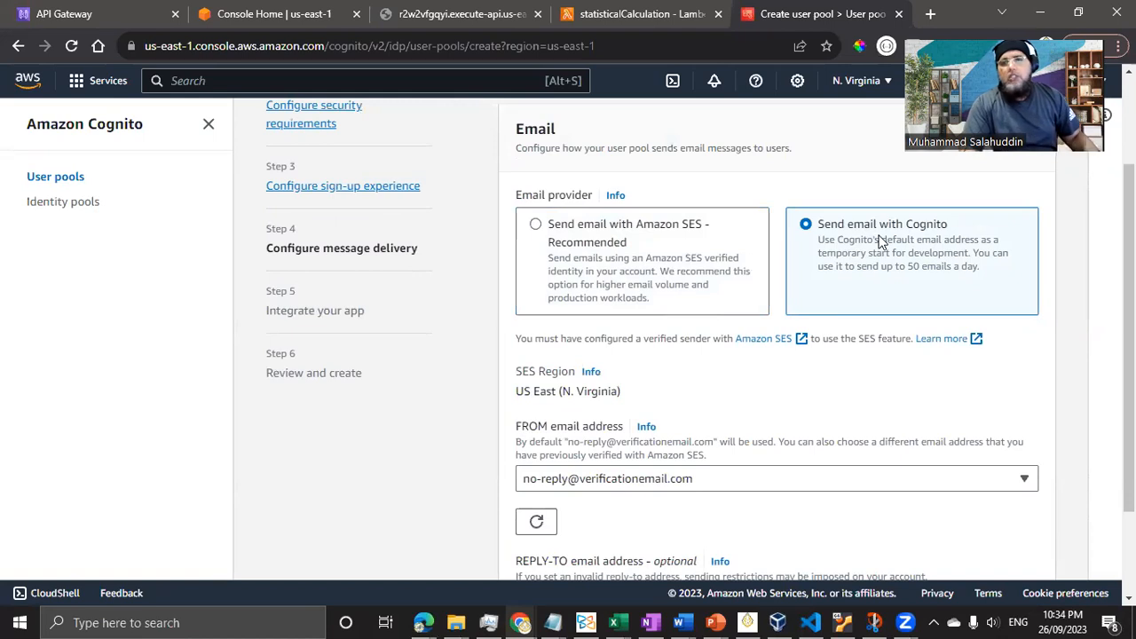
{"action": "scroll", "coordinate": [837, 451], "scroll_direction": "down", "scroll_amount": 2}
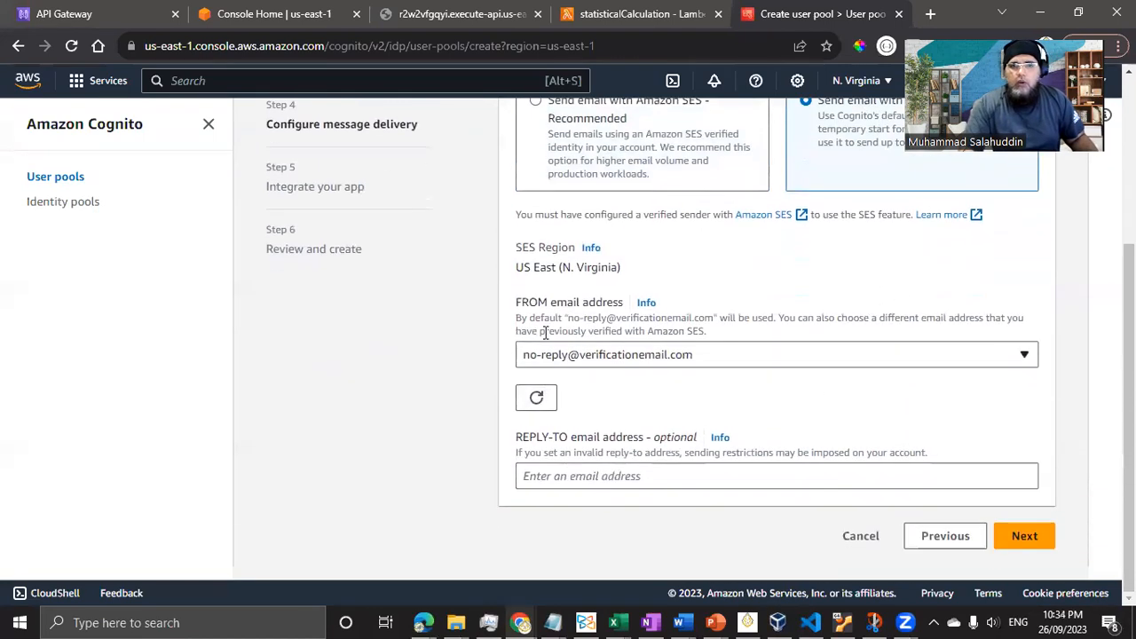
{"action": "left_click", "coordinate": [690, 359]}
{"action": "left_click", "coordinate": [624, 357]}
{"action": "left_click", "coordinate": [615, 478]}
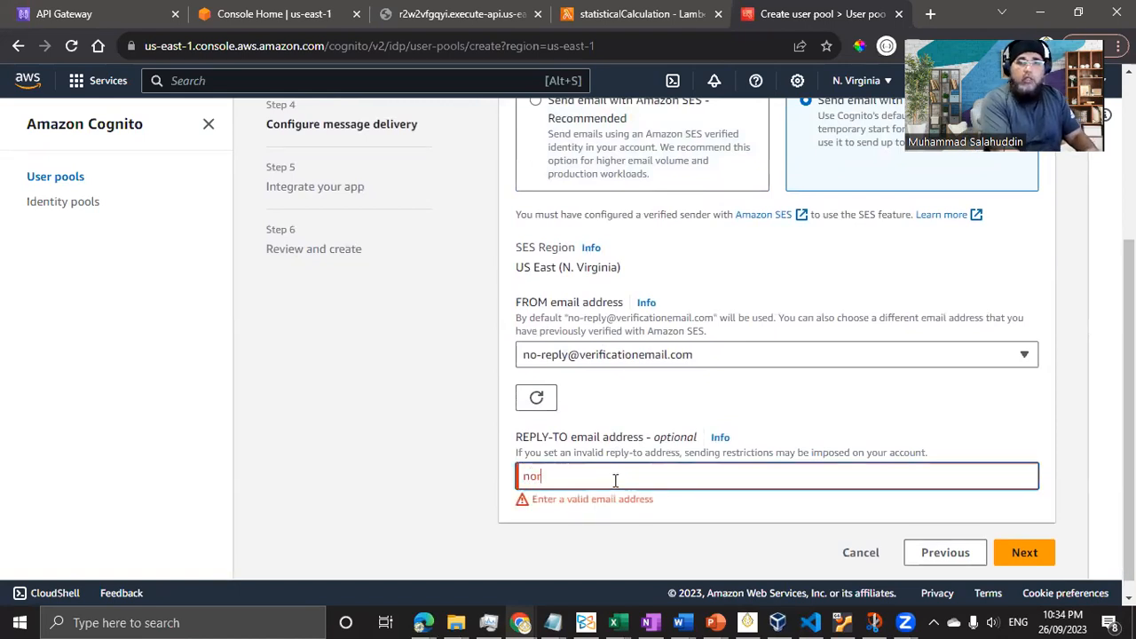
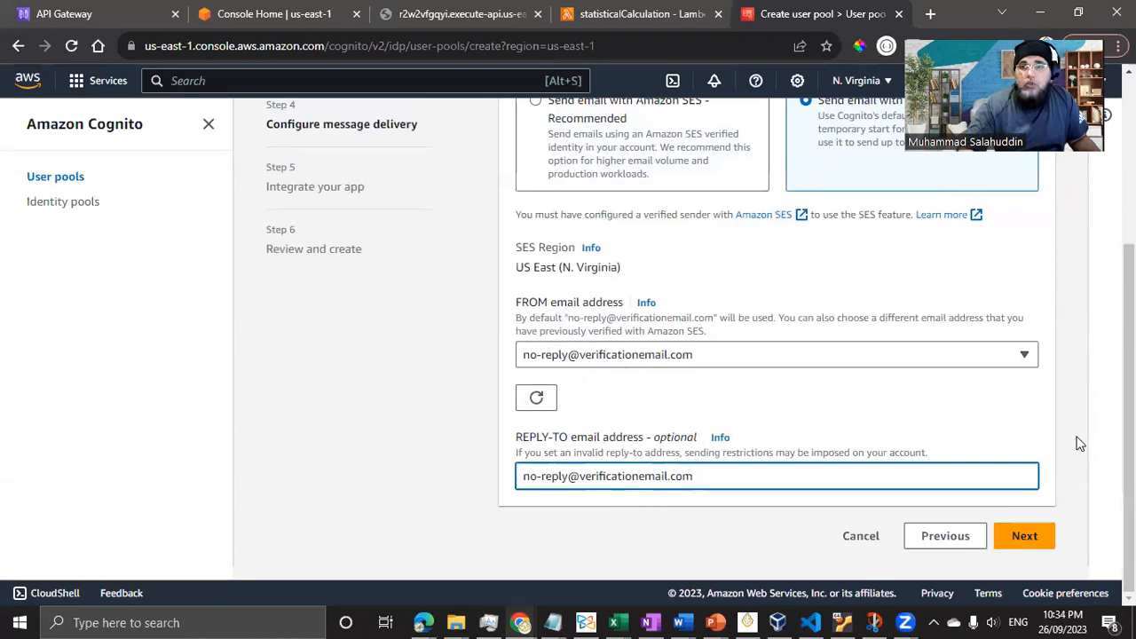
{"action": "left_click", "coordinate": [1030, 537]}
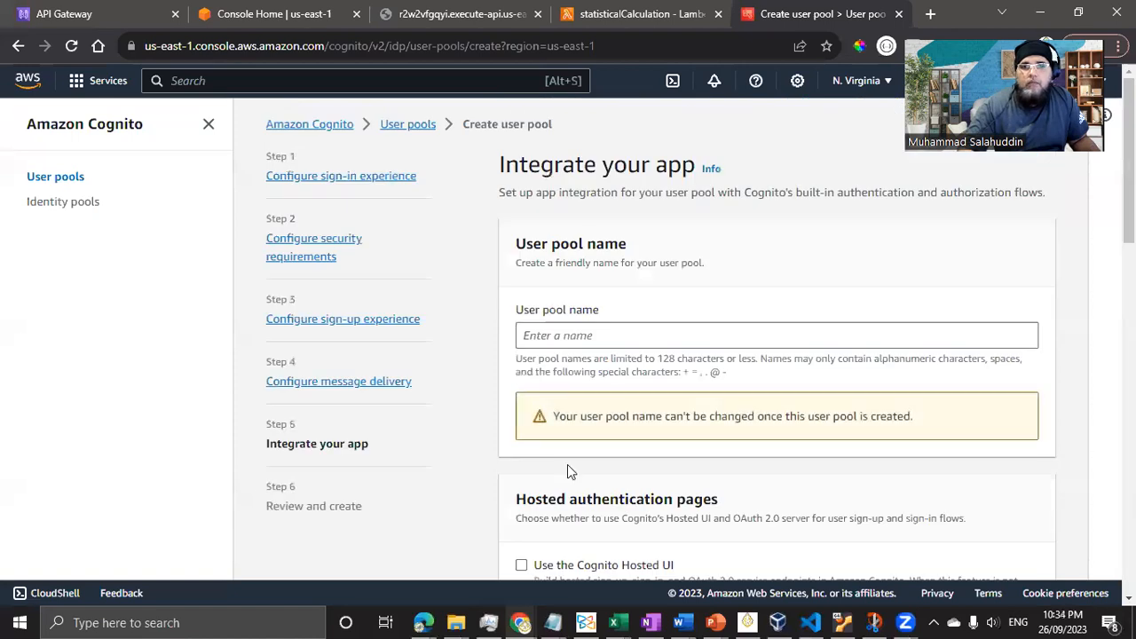
- Enter aguserpooldemo as the user pool name, leaving the Hosted UI unchecked
{"action": "left_click", "coordinate": [697, 337]}
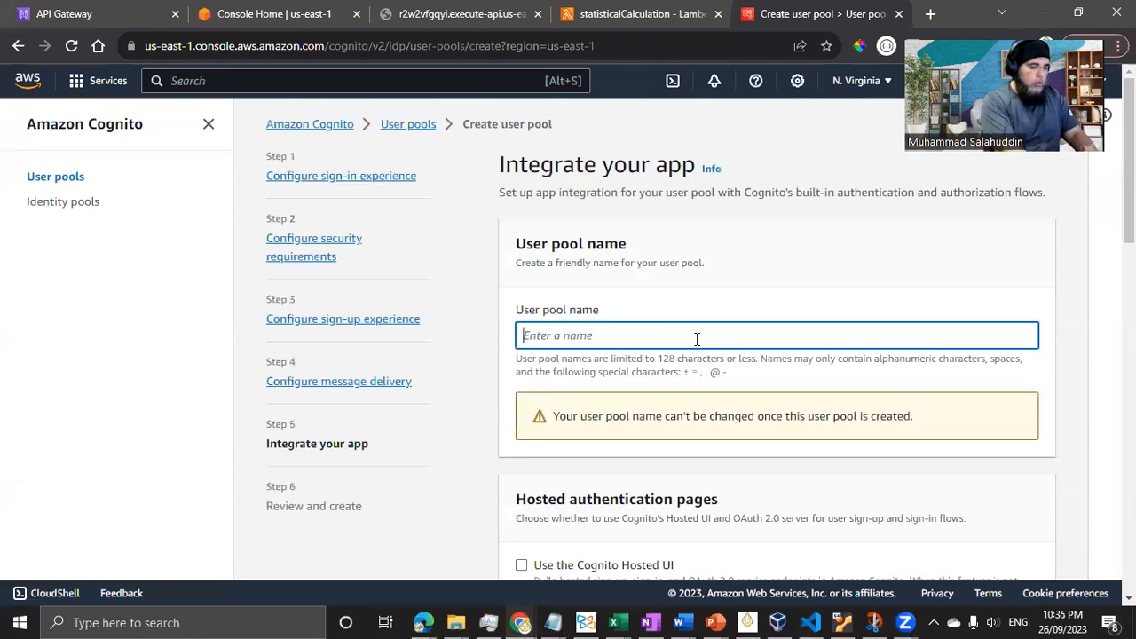
{"action": "type", "text": "statis"}
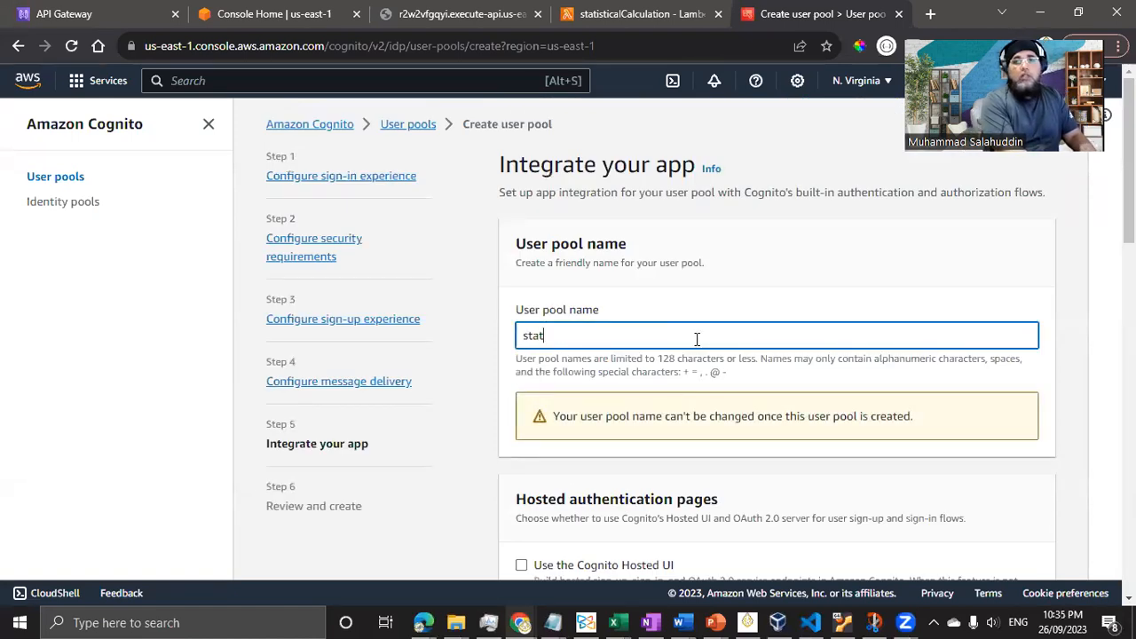
{"action": "key", "text": "BackSpace"}
{"action": "key", "text": "BackSpace"}
{"action": "key", "text": "BackSpace"}
{"action": "key", "text": "BackSpace"}
{"action": "key", "text": "BackSpace"}
{"action": "key", "text": "BackSpace"}
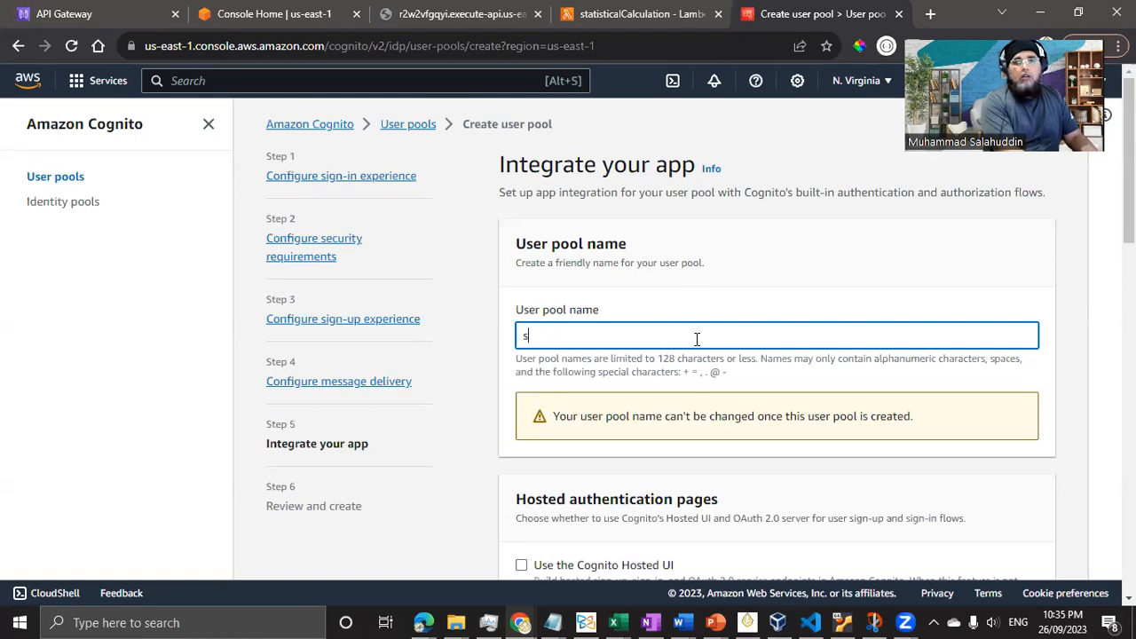
{"action": "type", "text": "AG"}
{"action": "key", "text": "BackSpace"}
{"action": "key", "text": "BackSpace"}
{"action": "type", "text": "aguserpooldemo"}
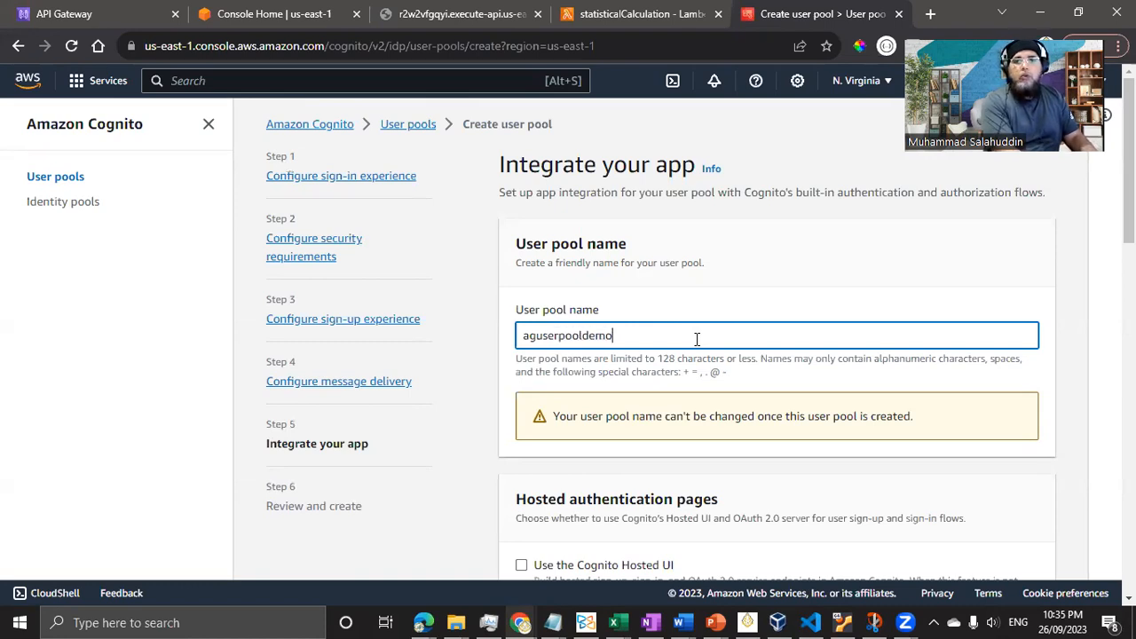
{"action": "scroll", "coordinate": [618, 378], "scroll_direction": "down", "scroll_amount": 2}
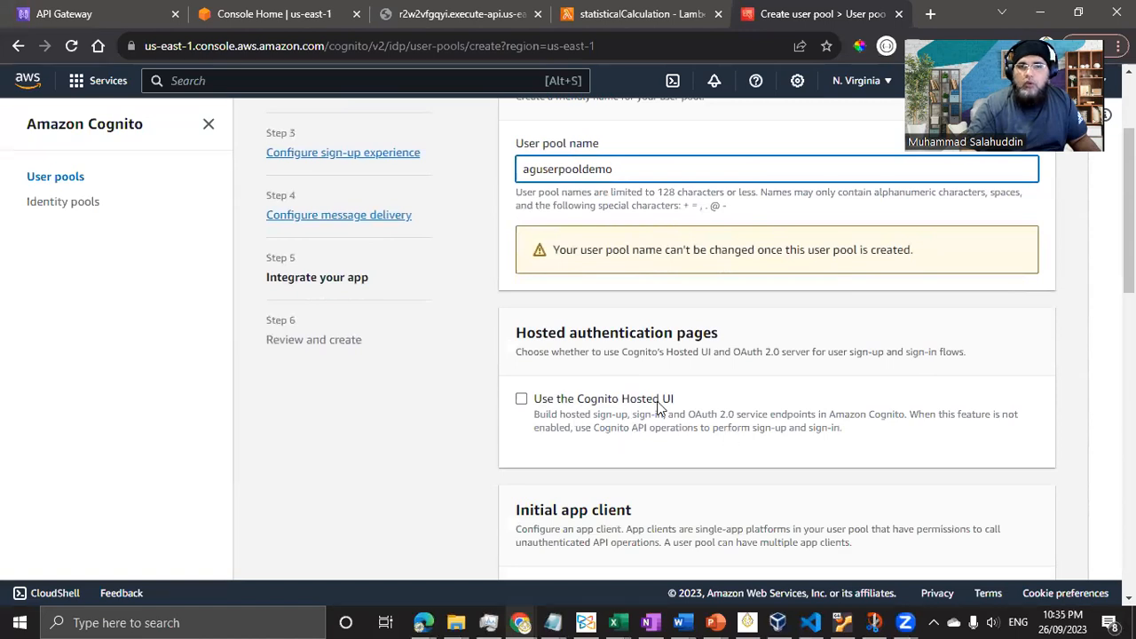
{"action": "scroll", "coordinate": [660, 401], "scroll_direction": "down", "scroll_amount": 3}
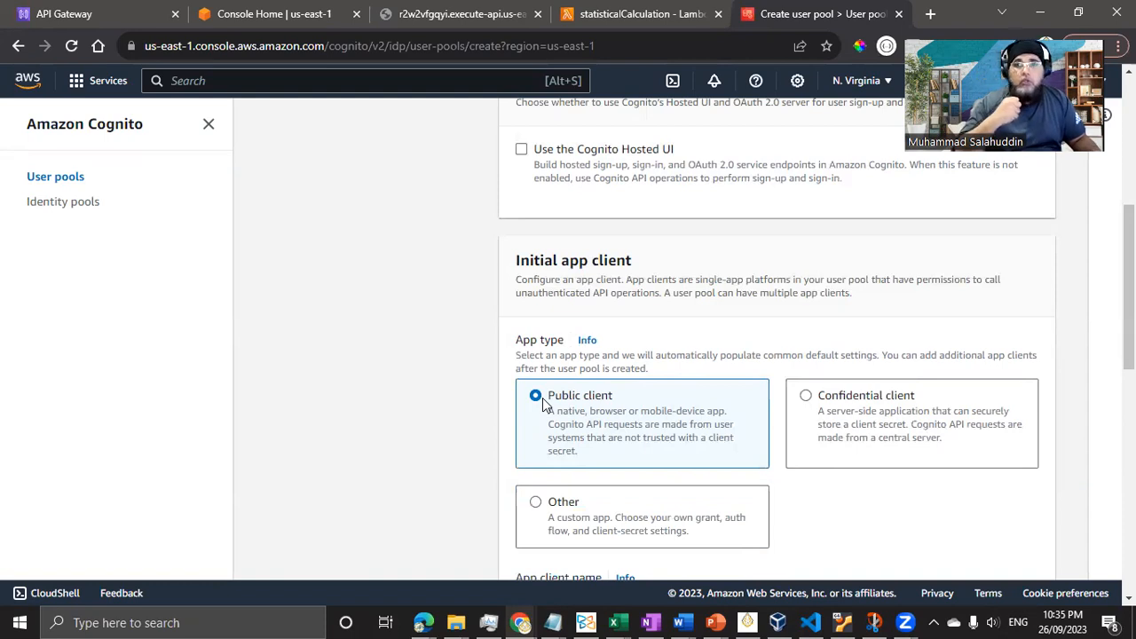
{"action": "scroll", "coordinate": [560, 348], "scroll_direction": "down", "scroll_amount": 1}
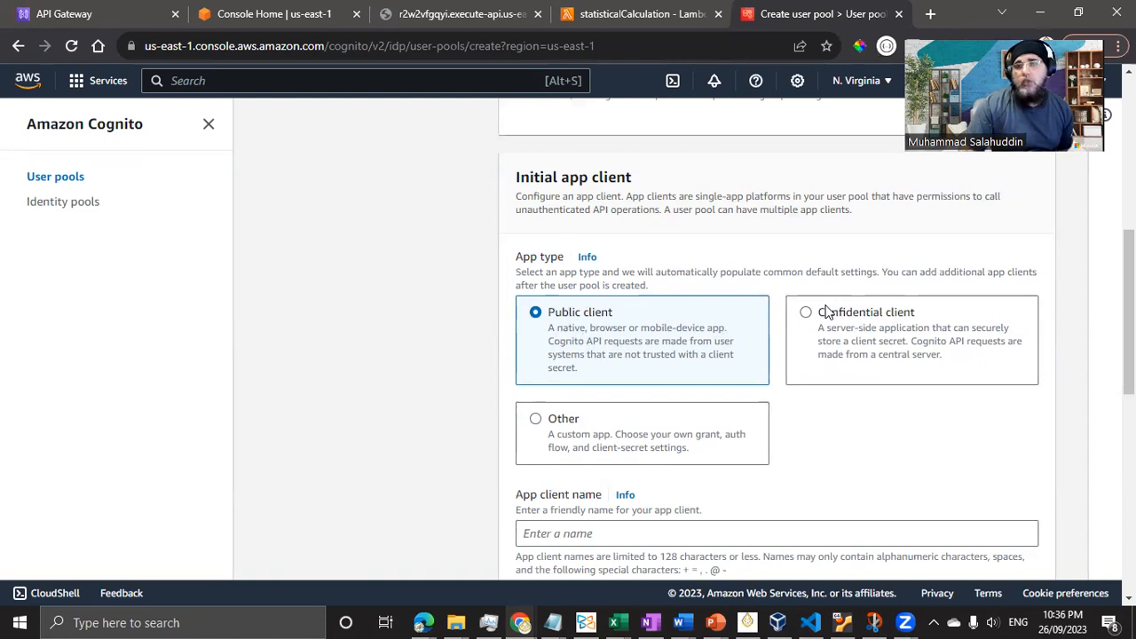
{"action": "scroll", "coordinate": [459, 379], "scroll_direction": "down", "scroll_amount": 2}
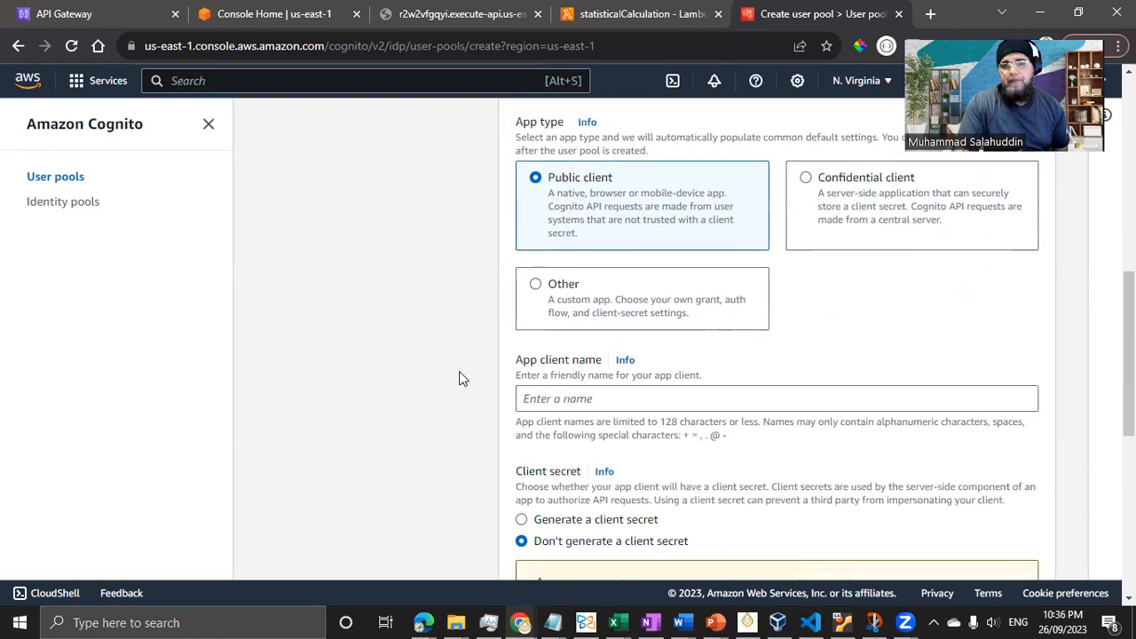
{"action": "scroll", "coordinate": [459, 379], "scroll_direction": "down", "scroll_amount": 2}
{"action": "left_click", "coordinate": [592, 282]}
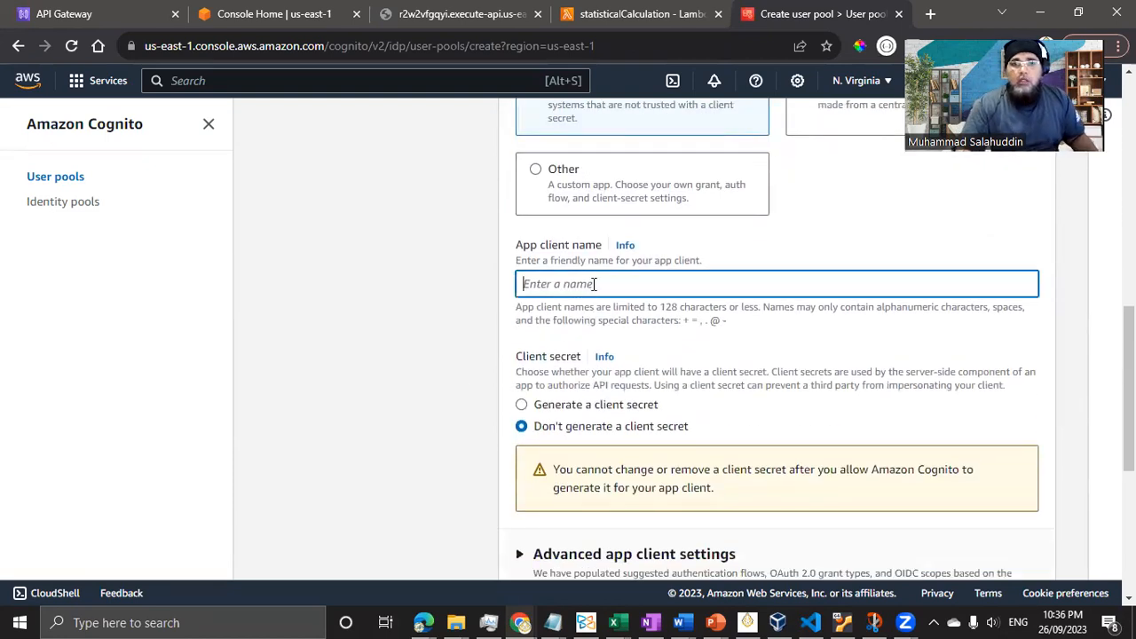
- Name the initial app client agcleintdemo, based on the copied pool name
{"action": "scroll", "coordinate": [599, 306], "scroll_direction": "up", "scroll_amount": 10}
{"action": "left_click_drag", "start_coordinate": [647, 340], "coordinate": [333, 337]}
{"action": "key", "text": "ctrl+c"}
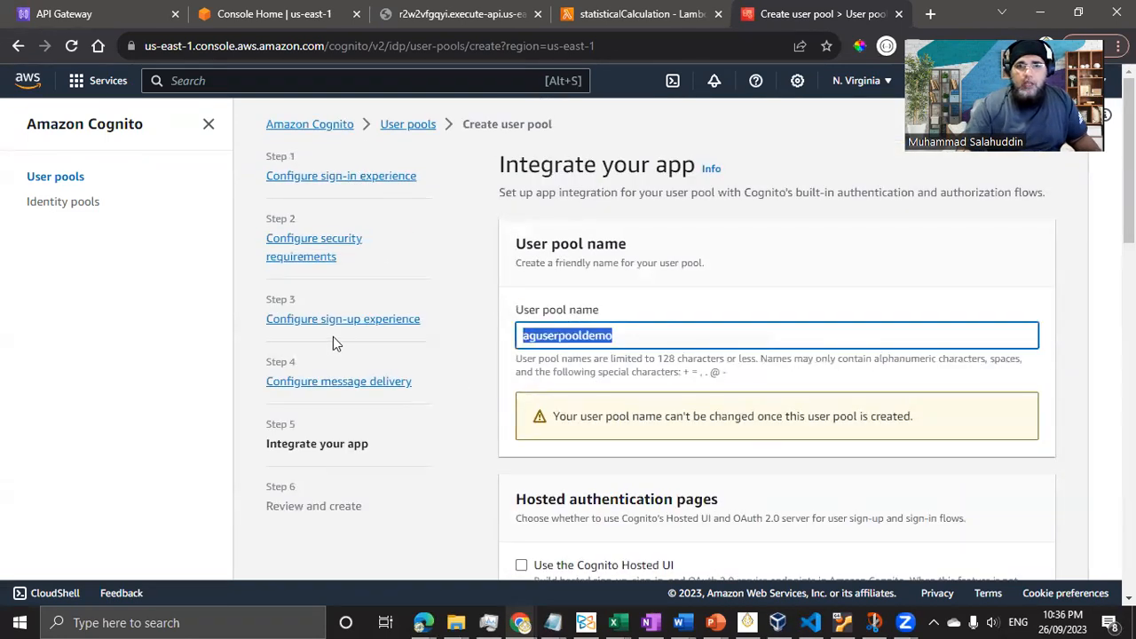
{"action": "scroll", "coordinate": [683, 536], "scroll_direction": "down", "scroll_amount": 10}
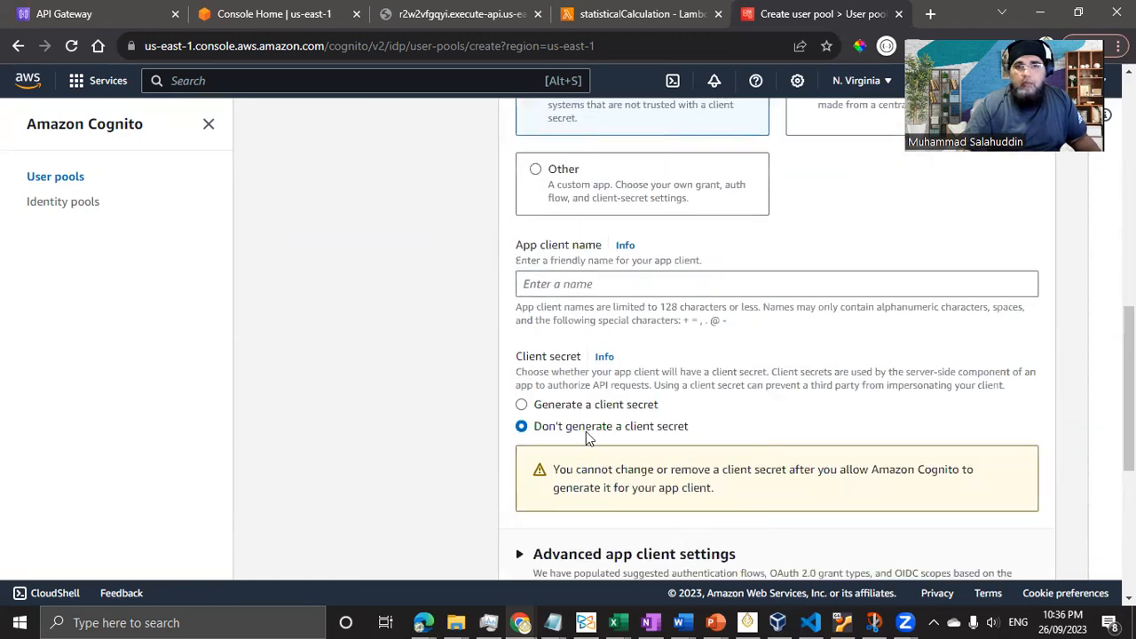
{"action": "left_click", "coordinate": [710, 291]}
{"action": "key", "text": "ctrl+v"}
{"action": "key", "text": "Home"}
{"action": "key", "text": "Right"}
{"action": "key", "text": "Right"}
{"action": "key", "text": "Right"}
{"action": "key", "text": "Right"}
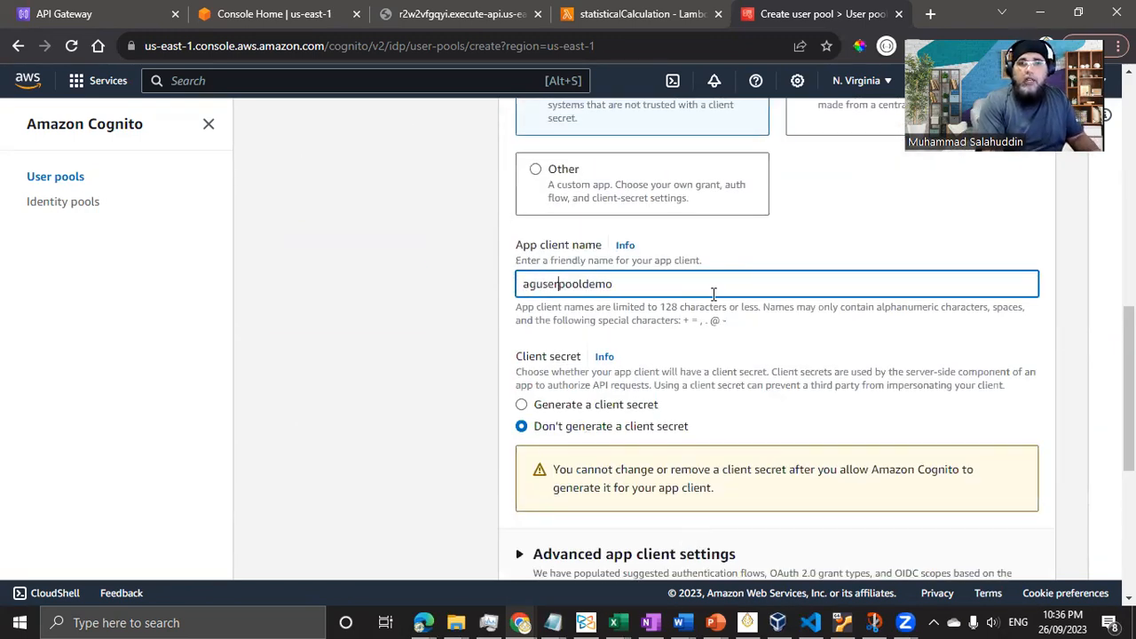
{"action": "key", "text": "shift+Right"}
{"action": "key", "text": "shift+Right"}
{"action": "key", "text": "shift+Right"}
{"action": "key", "text": "shift+Right"}
{"action": "key", "text": "shift+Right"}
{"action": "key", "text": "shift+Right"}
{"action": "key", "text": "shift+Right"}
{"action": "key", "text": "shift+Right"}
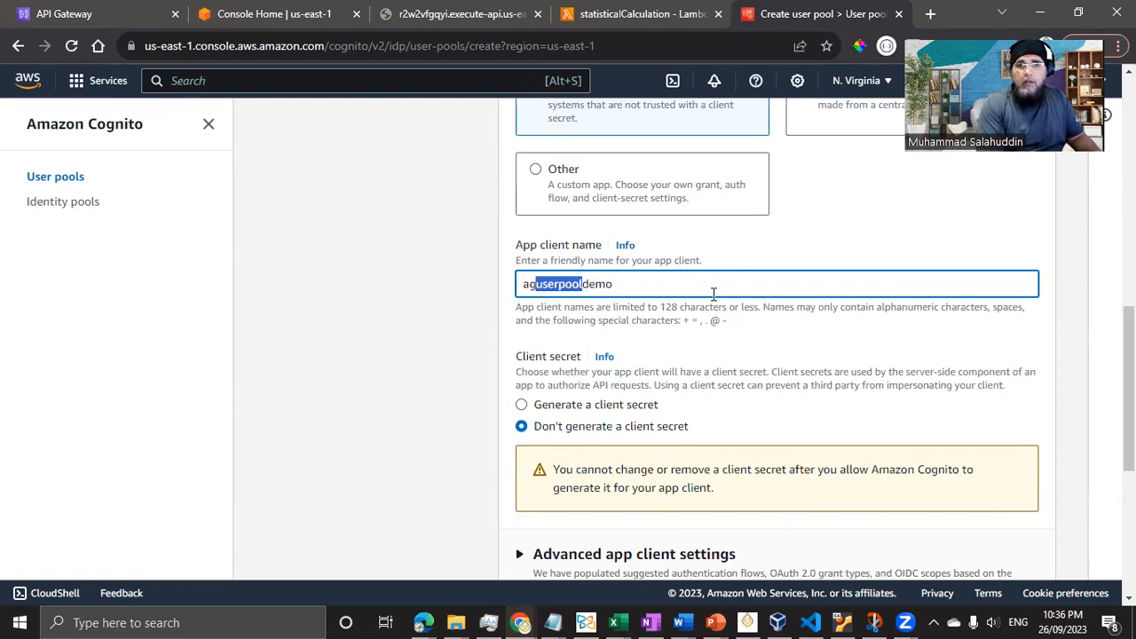
{"action": "key", "text": "BackSpace"}
{"action": "type", "text": "cleint"}
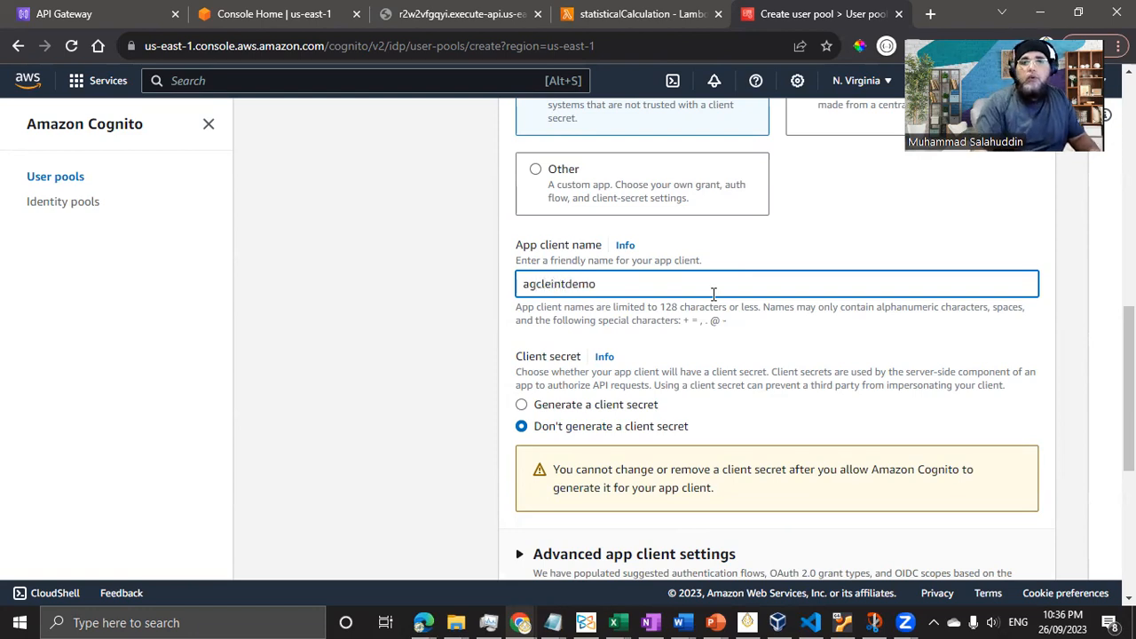
- Select Generate a client secret for the app client and review the remaining settings
{"action": "left_click", "coordinate": [621, 408]}
{"action": "scroll", "coordinate": [420, 379], "scroll_direction": "down", "scroll_amount": 1}
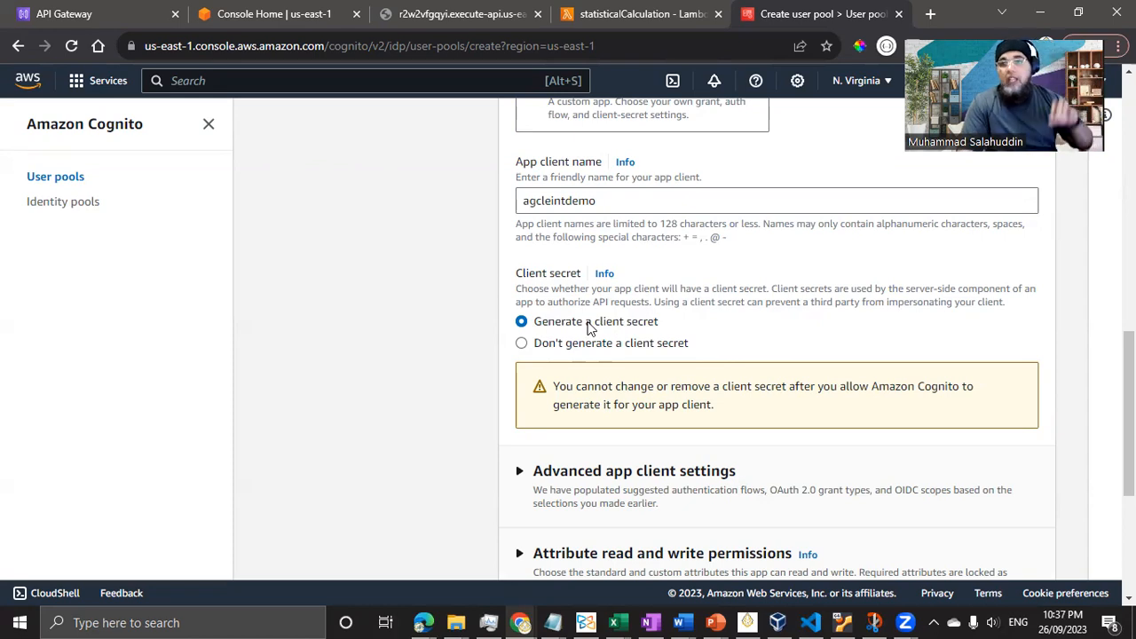
{"action": "scroll", "coordinate": [588, 328], "scroll_direction": "down", "scroll_amount": 3}
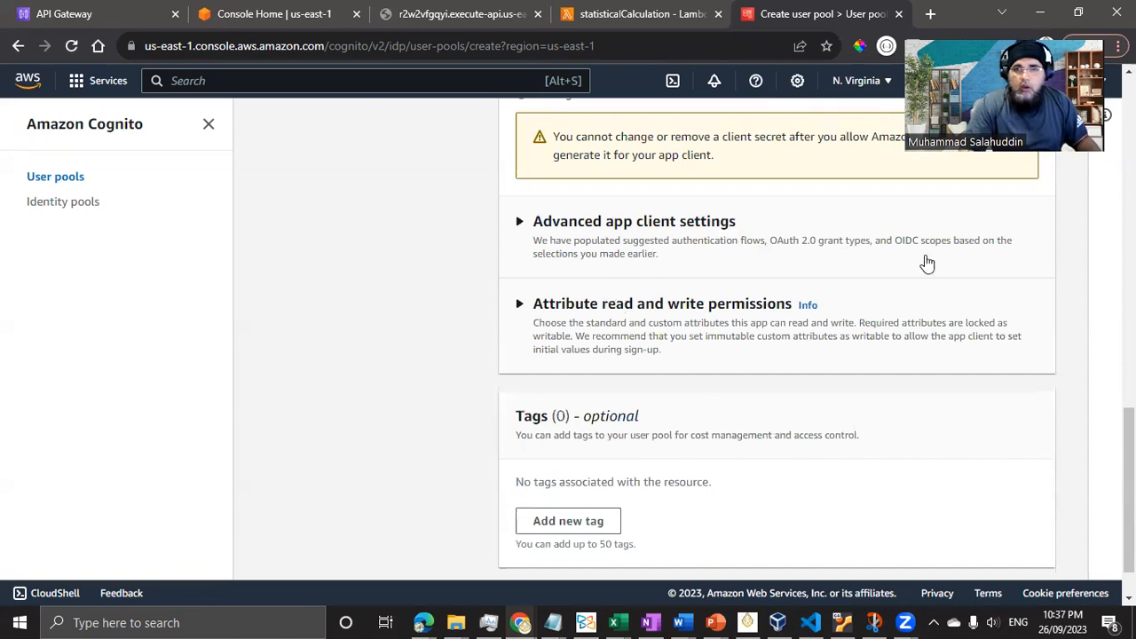
{"action": "scroll", "coordinate": [923, 261], "scroll_direction": "down", "scroll_amount": 1}
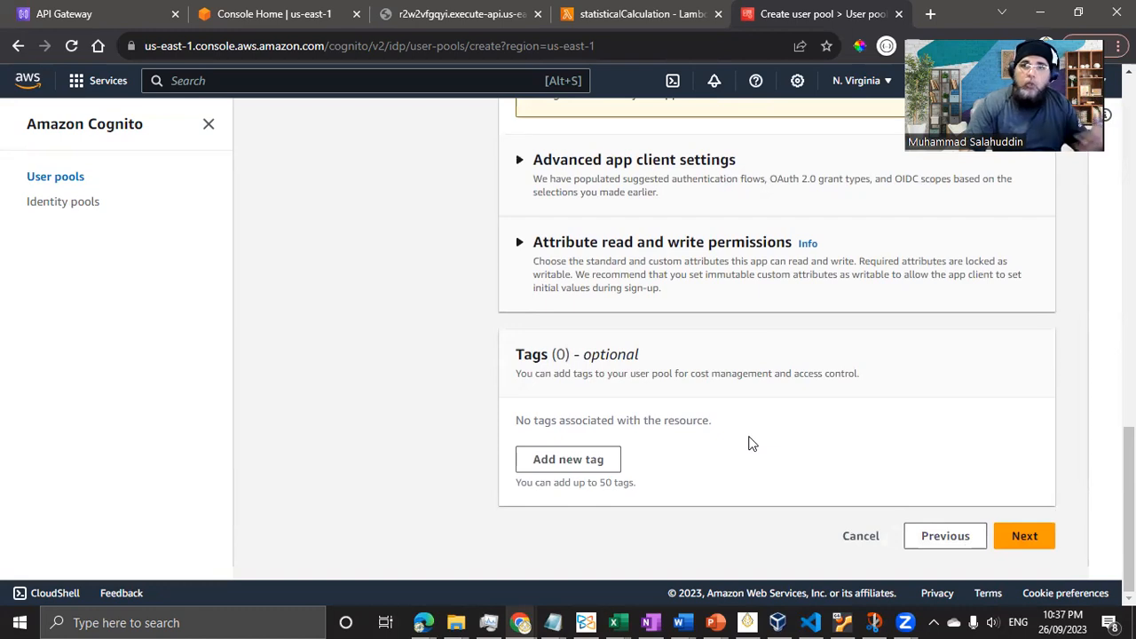
- Go to Review and create and check every section's summary down to tags
{"action": "left_click", "coordinate": [1018, 538]}
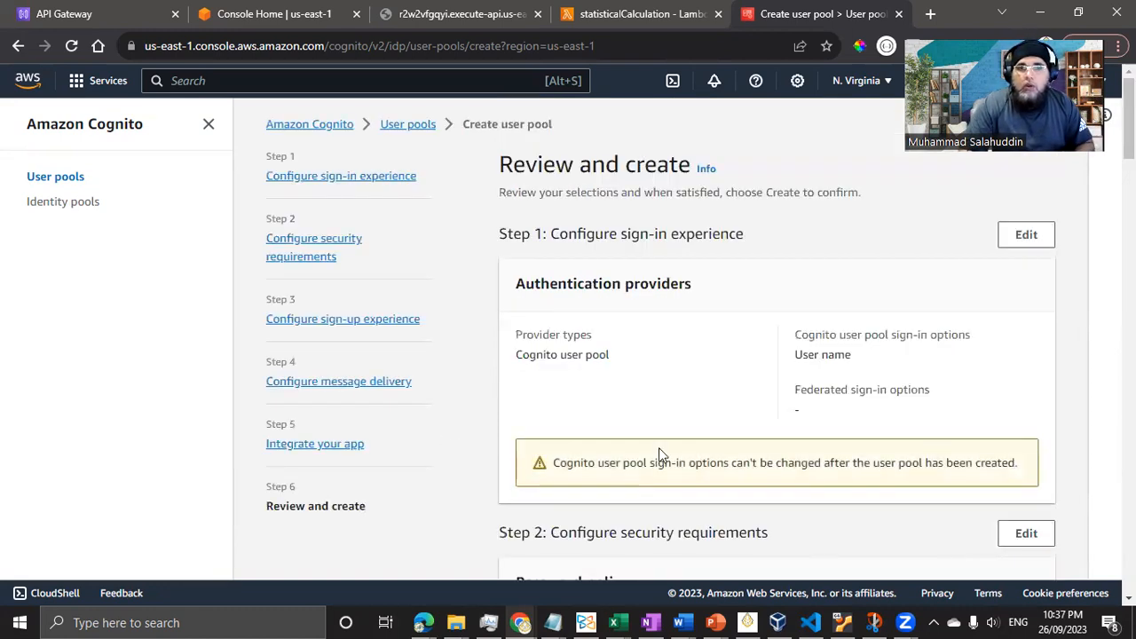
{"action": "scroll", "coordinate": [659, 447], "scroll_direction": "down", "scroll_amount": 1}
{"action": "scroll", "coordinate": [659, 448], "scroll_direction": "up", "scroll_amount": 1}
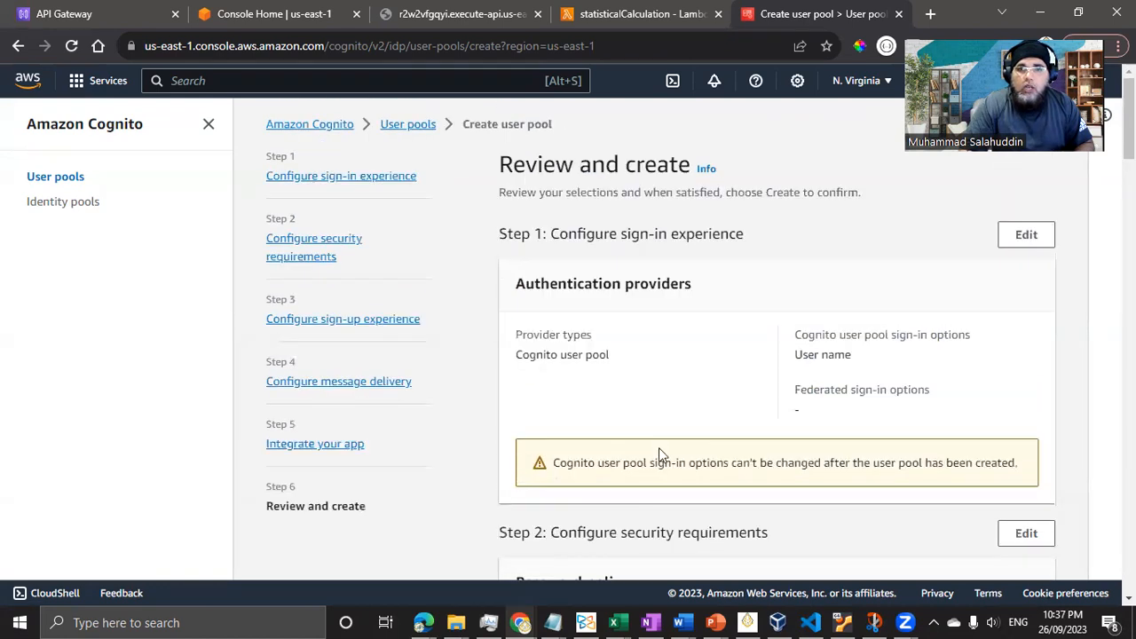
{"action": "scroll", "coordinate": [667, 400], "scroll_direction": "down", "scroll_amount": 3}
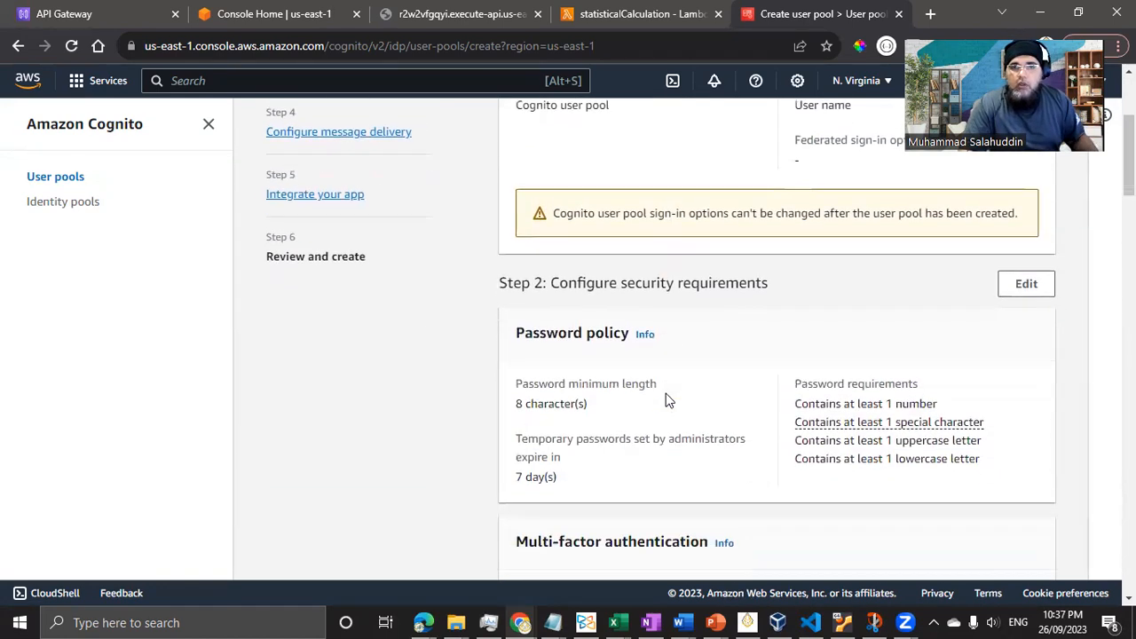
{"action": "scroll", "coordinate": [666, 398], "scroll_direction": "down", "scroll_amount": 3}
{"action": "scroll", "coordinate": [601, 393], "scroll_direction": "down", "scroll_amount": 2}
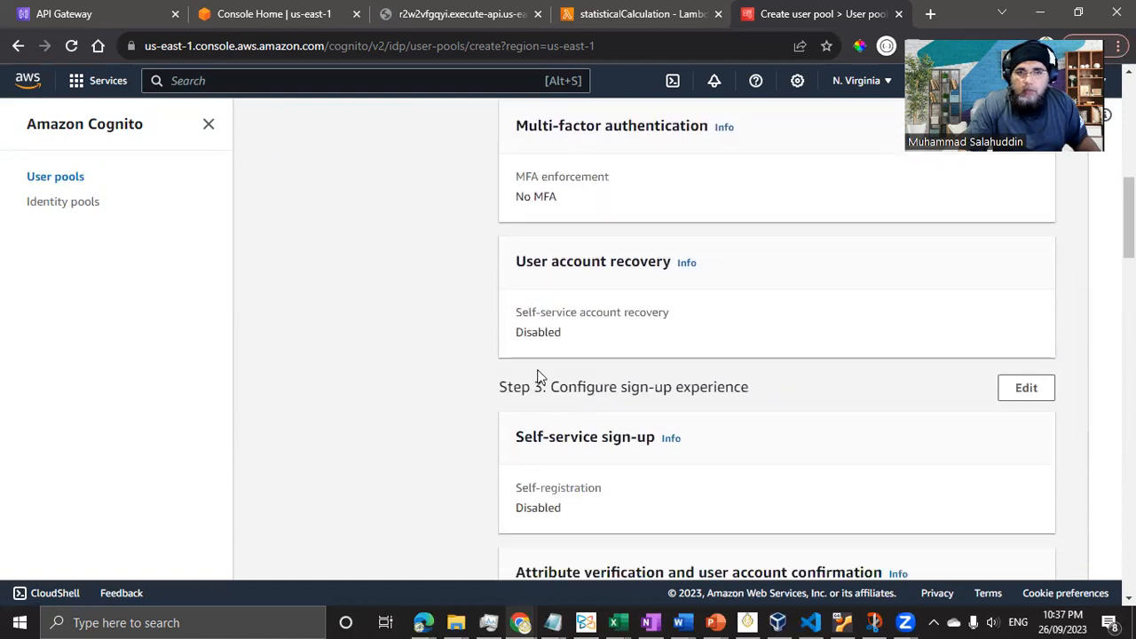
{"action": "scroll", "coordinate": [552, 347], "scroll_direction": "up", "scroll_amount": 7}
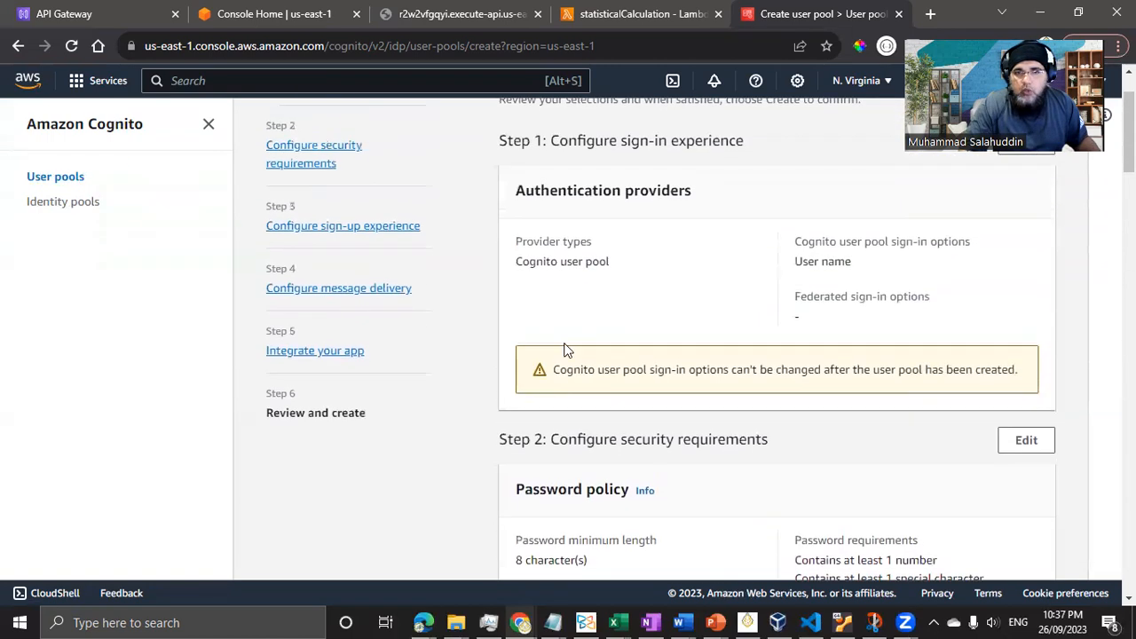
{"action": "scroll", "coordinate": [775, 523], "scroll_direction": "up", "scroll_amount": 1}
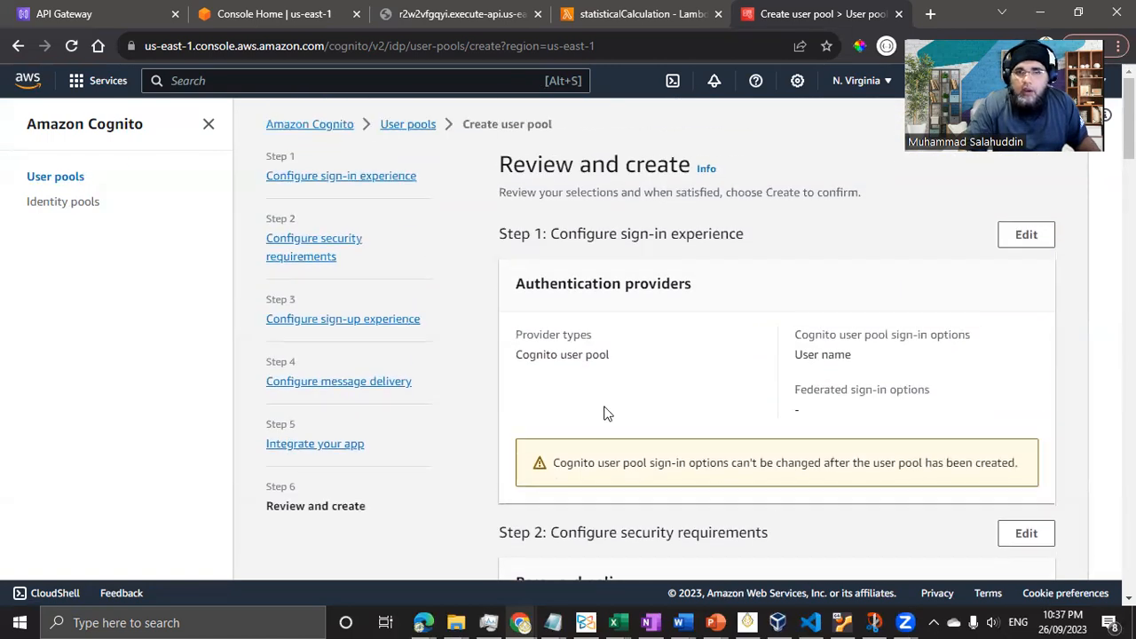
{"action": "scroll", "coordinate": [606, 413], "scroll_direction": "down", "scroll_amount": 9}
{"action": "scroll", "coordinate": [606, 414], "scroll_direction": "down", "scroll_amount": 4}
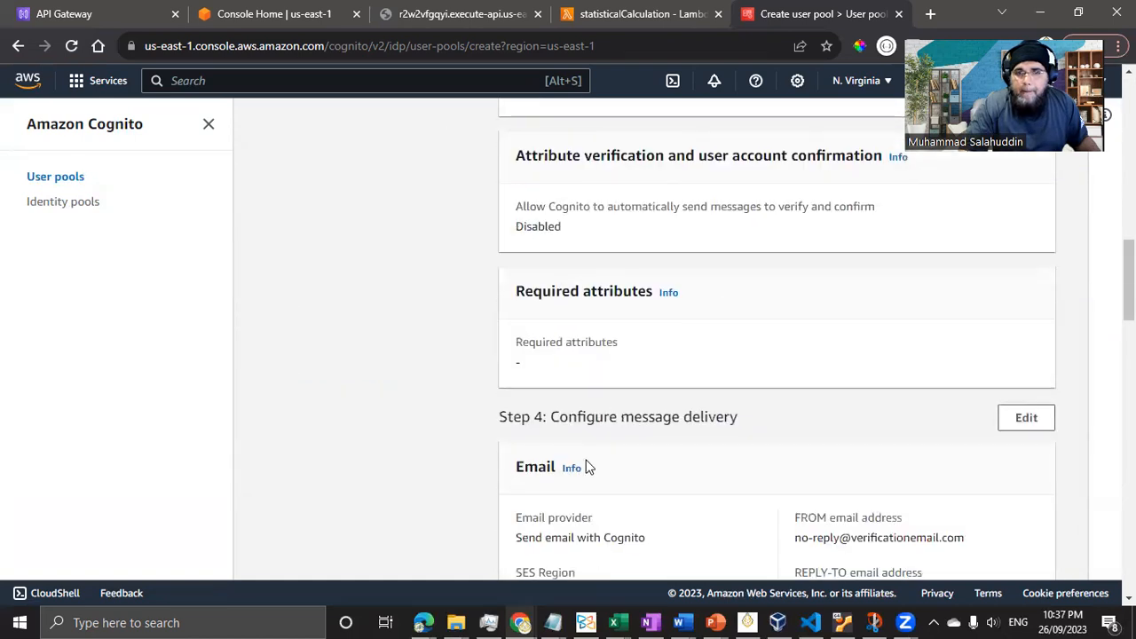
{"action": "scroll", "coordinate": [585, 467], "scroll_direction": "down", "scroll_amount": 8}
{"action": "scroll", "coordinate": [595, 475], "scroll_direction": "down", "scroll_amount": 1}
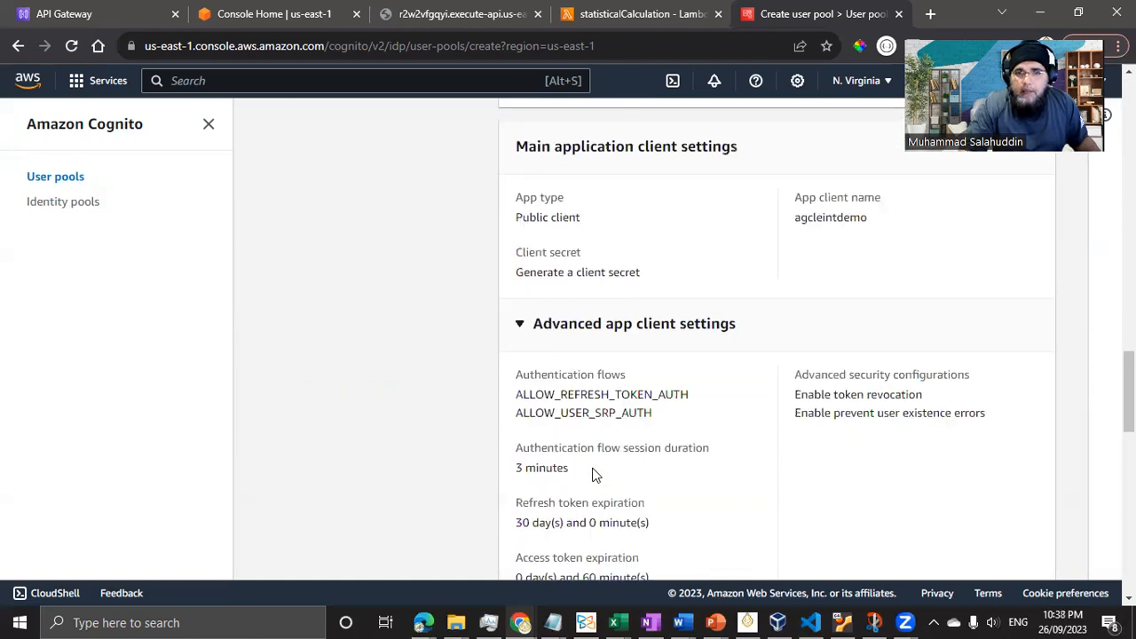
{"action": "scroll", "coordinate": [784, 414], "scroll_direction": "down", "scroll_amount": 1}
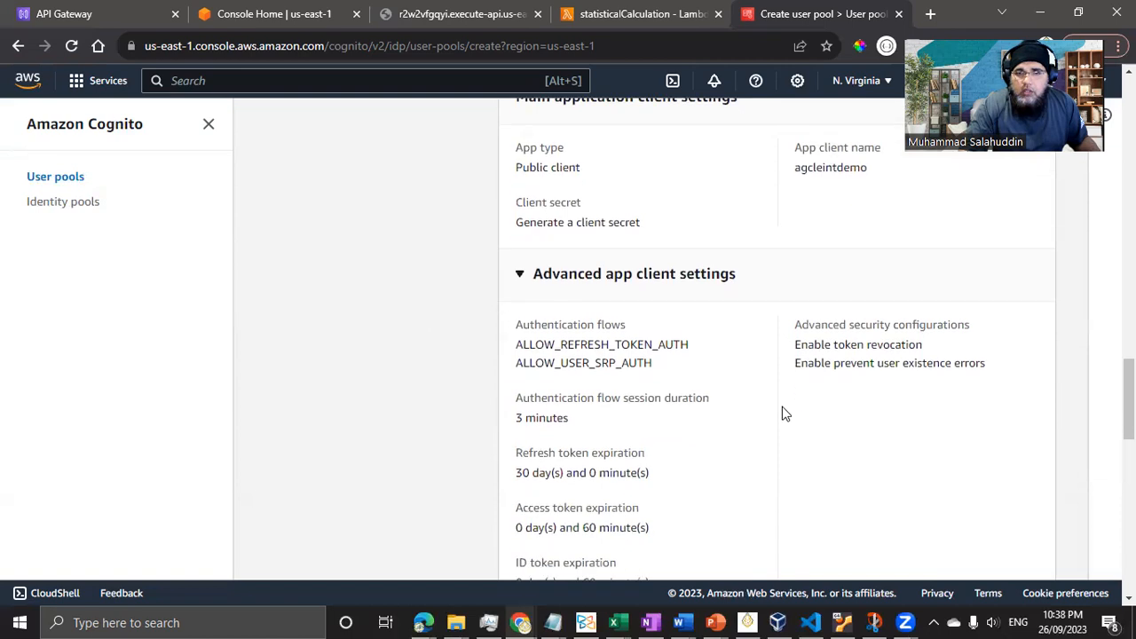
{"action": "scroll", "coordinate": [784, 413], "scroll_direction": "down", "scroll_amount": 2}
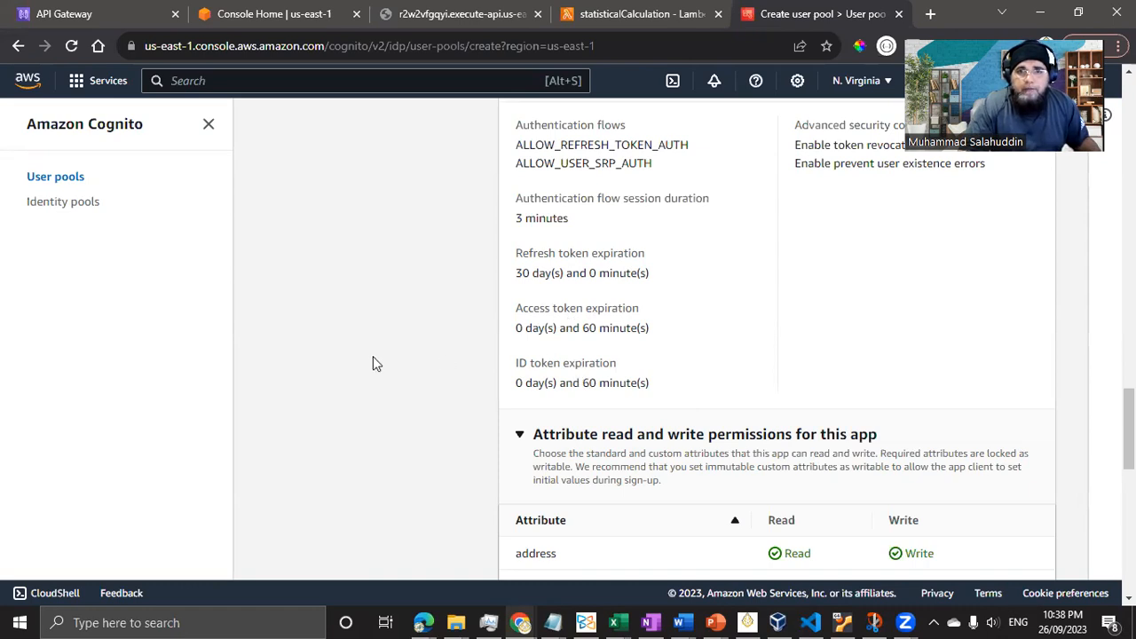
{"action": "scroll", "coordinate": [530, 418], "scroll_direction": "down", "scroll_amount": 3}
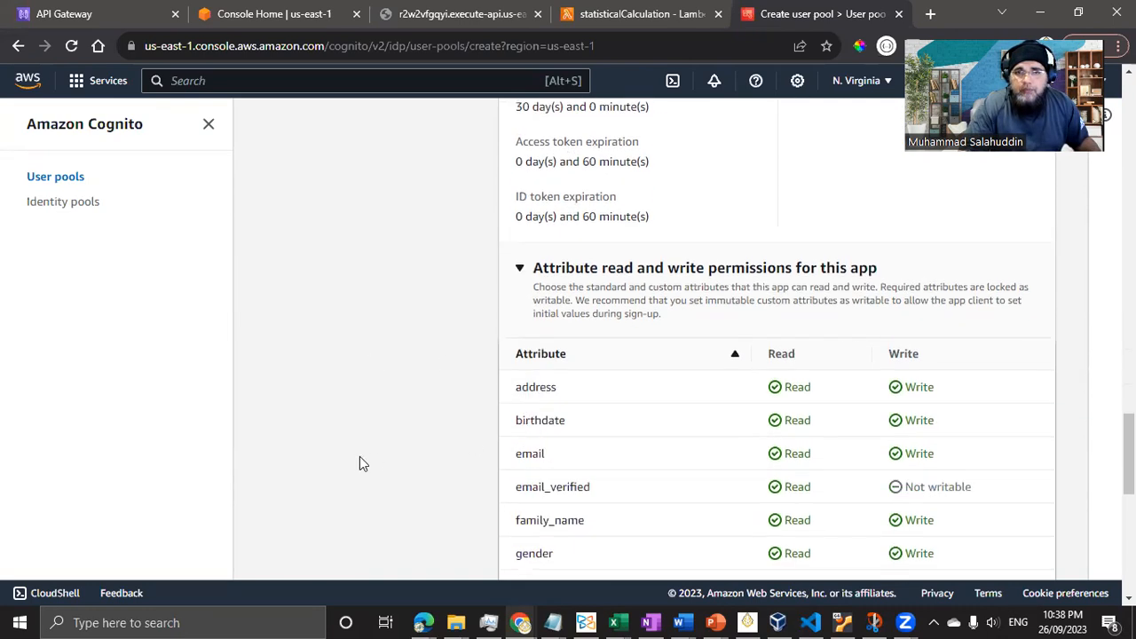
{"action": "scroll", "coordinate": [608, 351], "scroll_direction": "down", "scroll_amount": 1}
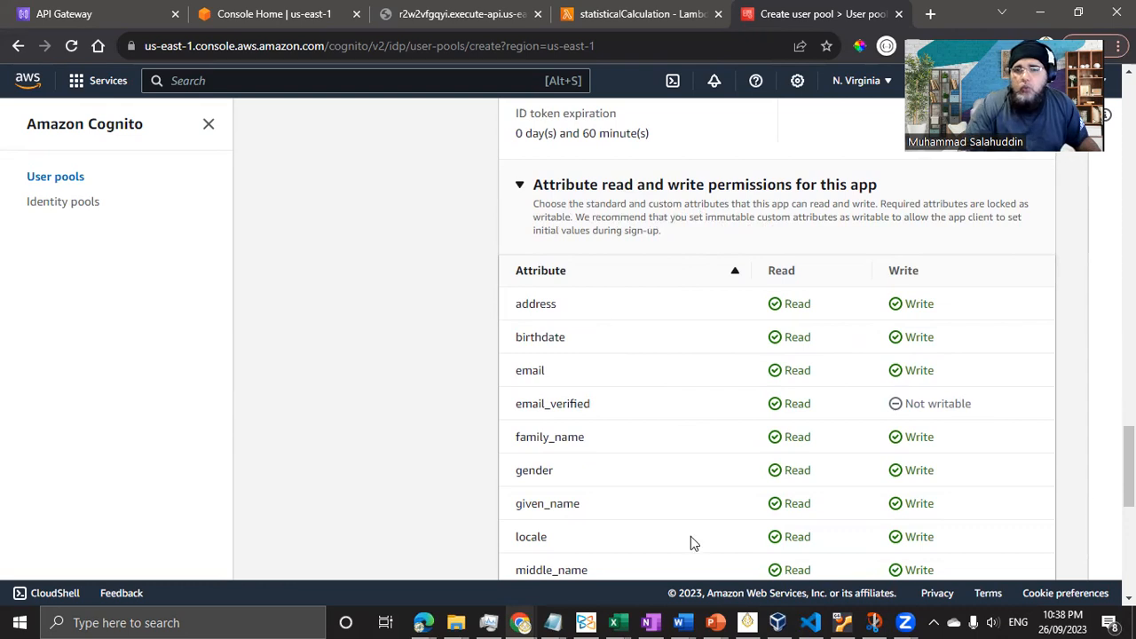
{"action": "scroll", "coordinate": [691, 538], "scroll_direction": "down", "scroll_amount": 2}
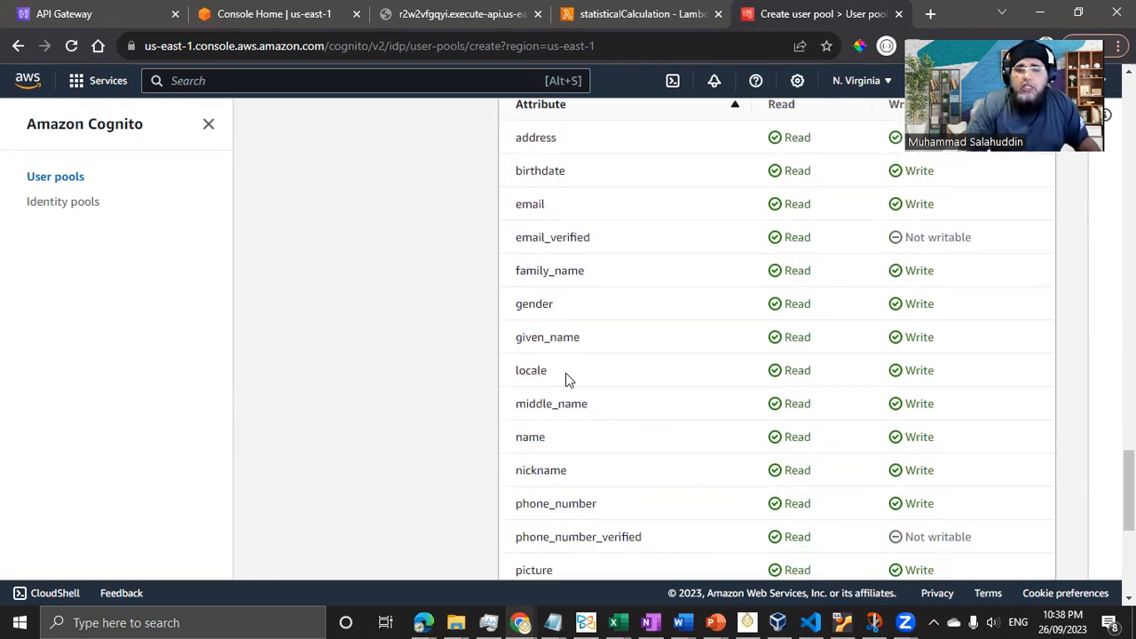
{"action": "scroll", "coordinate": [553, 446], "scroll_direction": "down", "scroll_amount": 3}
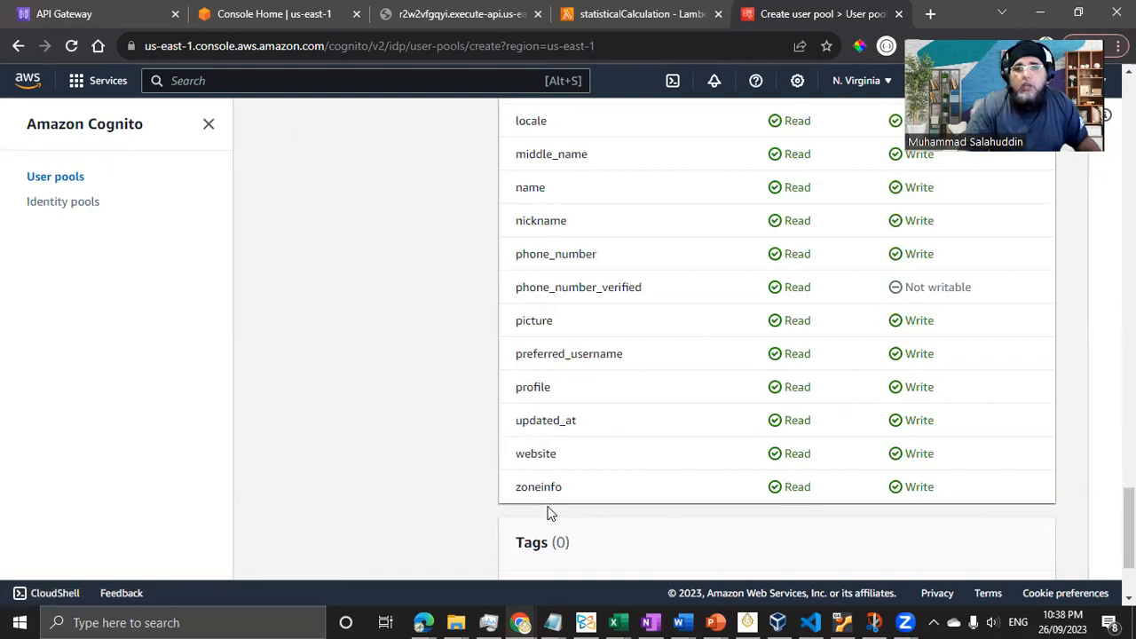
{"action": "scroll", "coordinate": [395, 466], "scroll_direction": "down", "scroll_amount": 2}
{"action": "scroll", "coordinate": [397, 466], "scroll_direction": "up", "scroll_amount": 2}
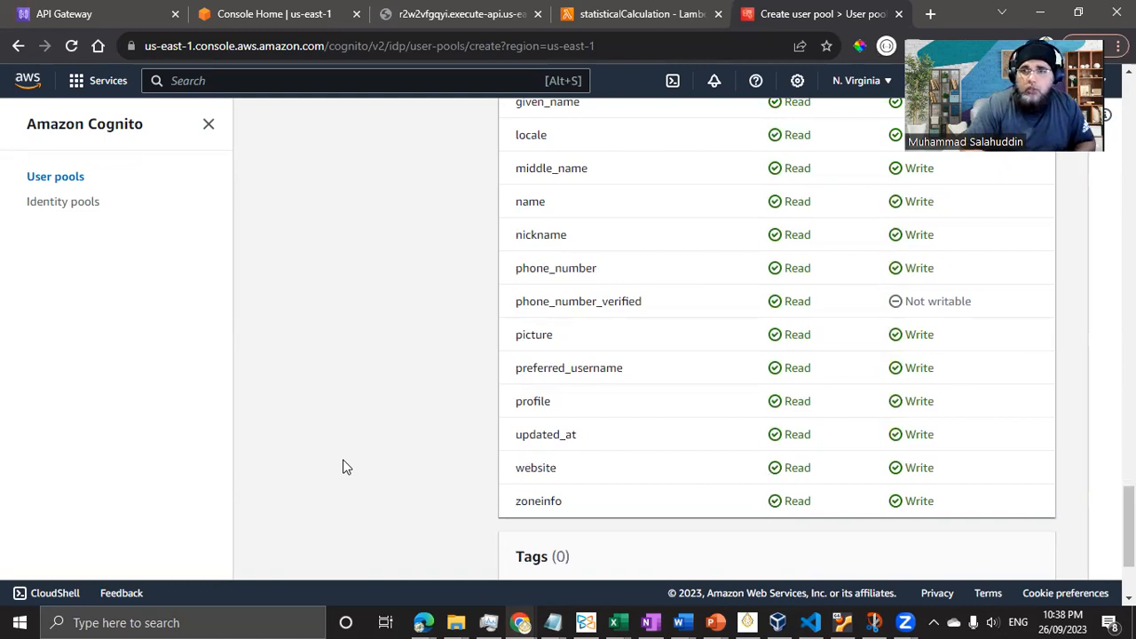
{"action": "scroll", "coordinate": [528, 463], "scroll_direction": "down", "scroll_amount": 2}
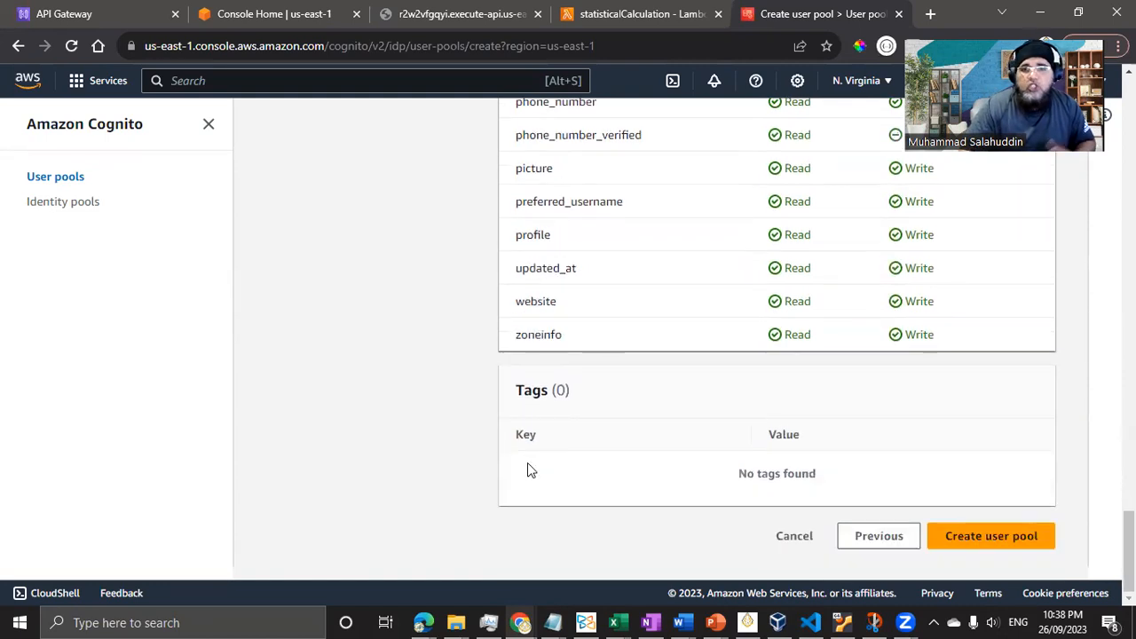
- Create the aguserpooldemo pool and open its overview page
{"action": "left_click", "coordinate": [1012, 543]}
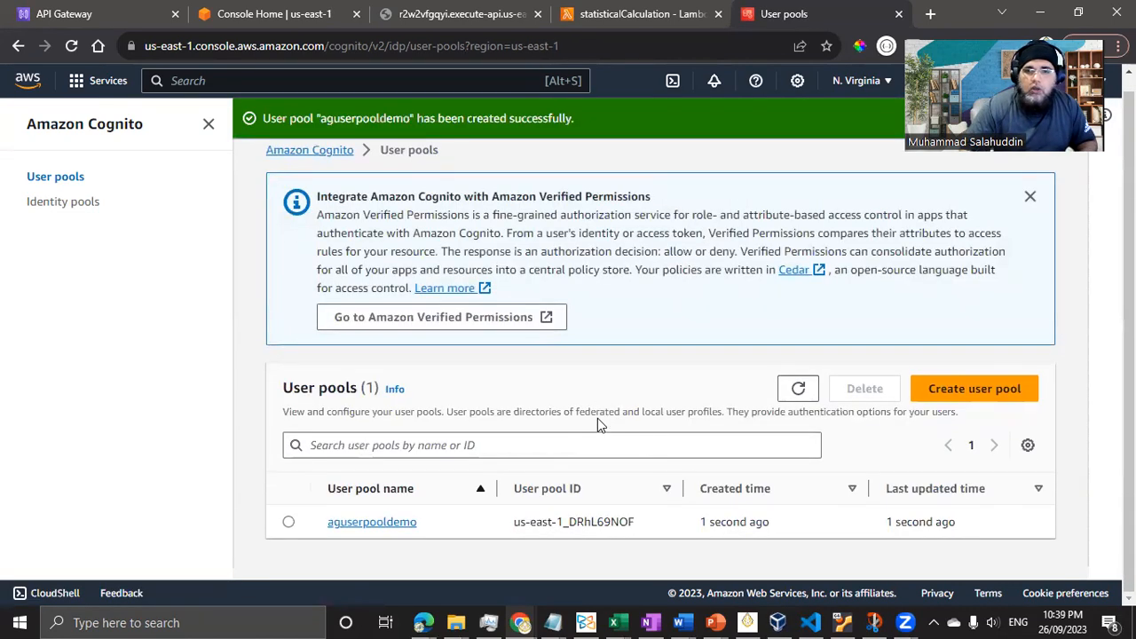
{"action": "left_click", "coordinate": [382, 522]}
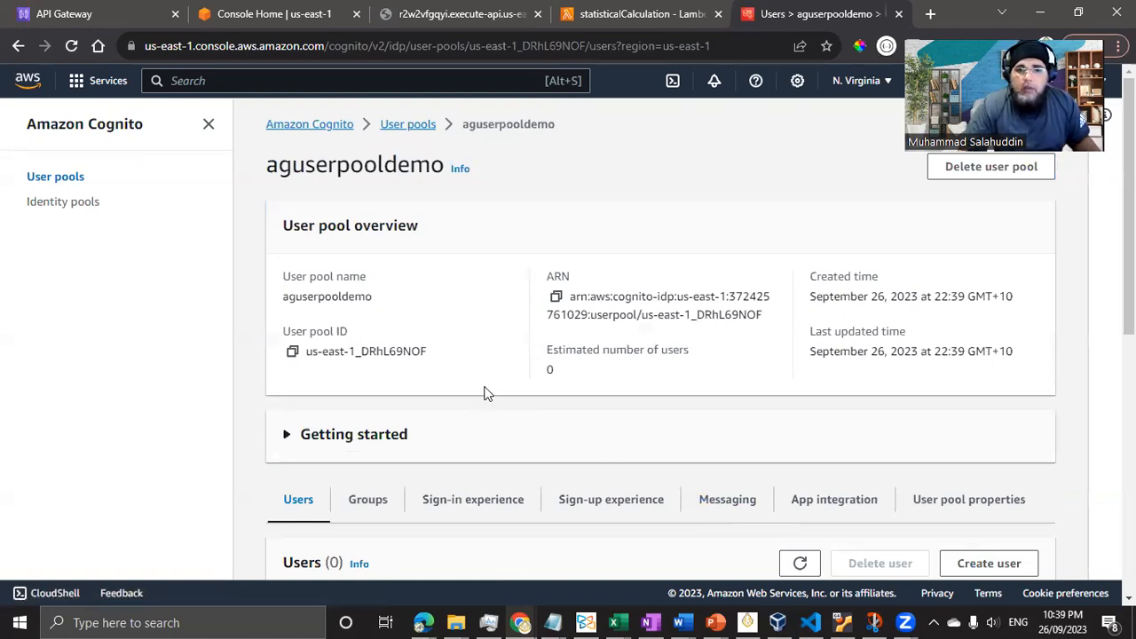
{"action": "left_click", "coordinate": [23, 620]}
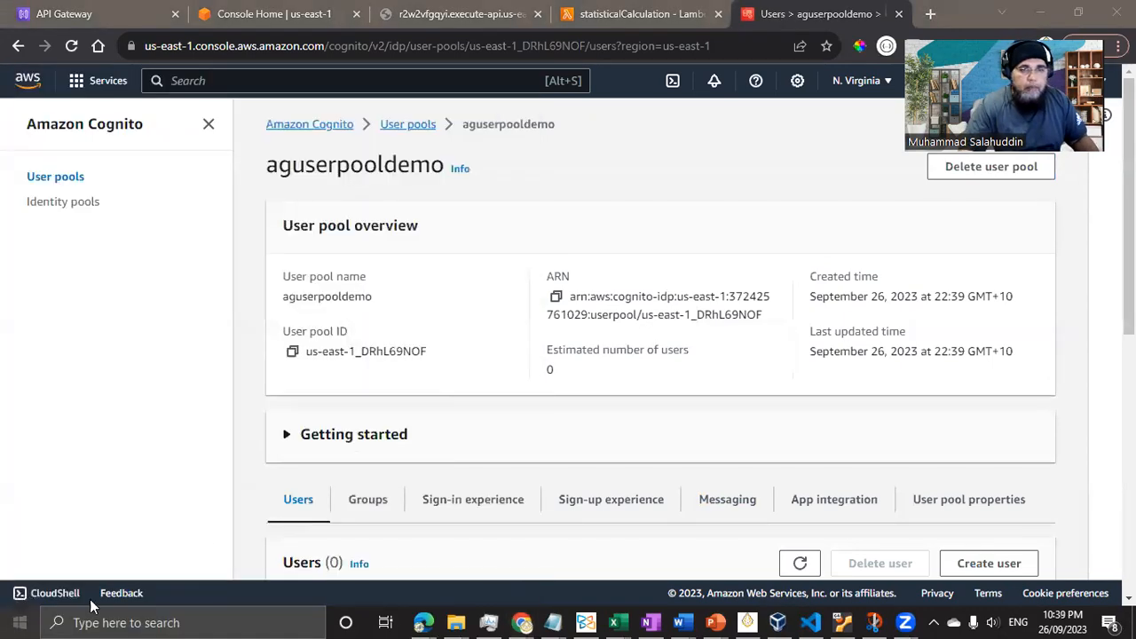
- Launch Notepad from the Run box and maximize its empty untitled window
{"action": "key", "text": "super+r"}
{"action": "type", "text": "notepad"}
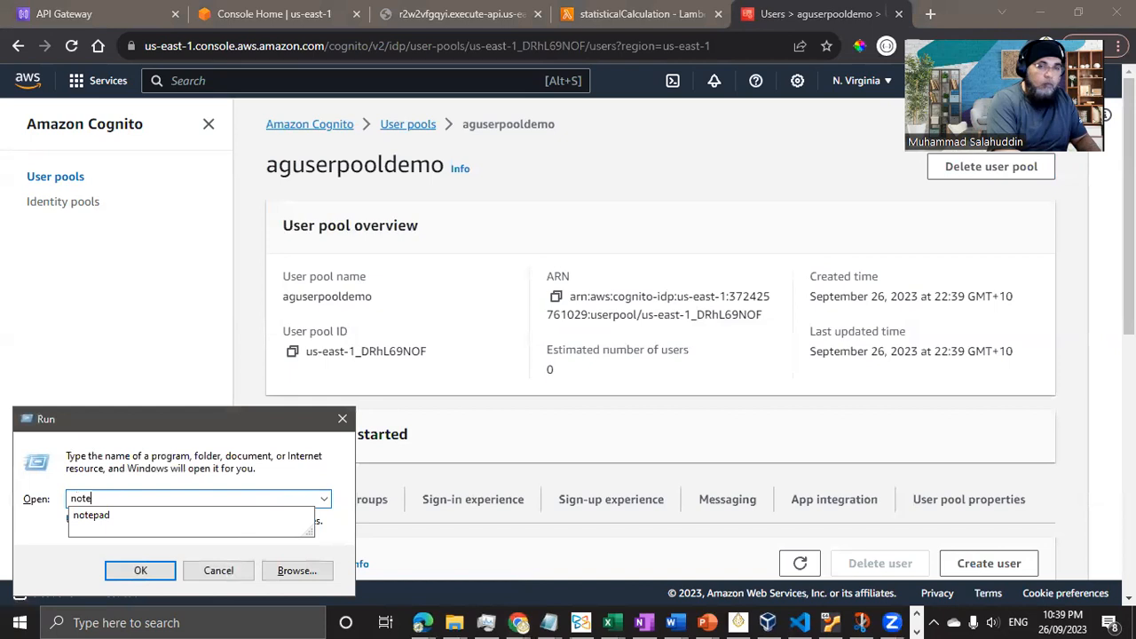
{"action": "key", "text": "Return"}
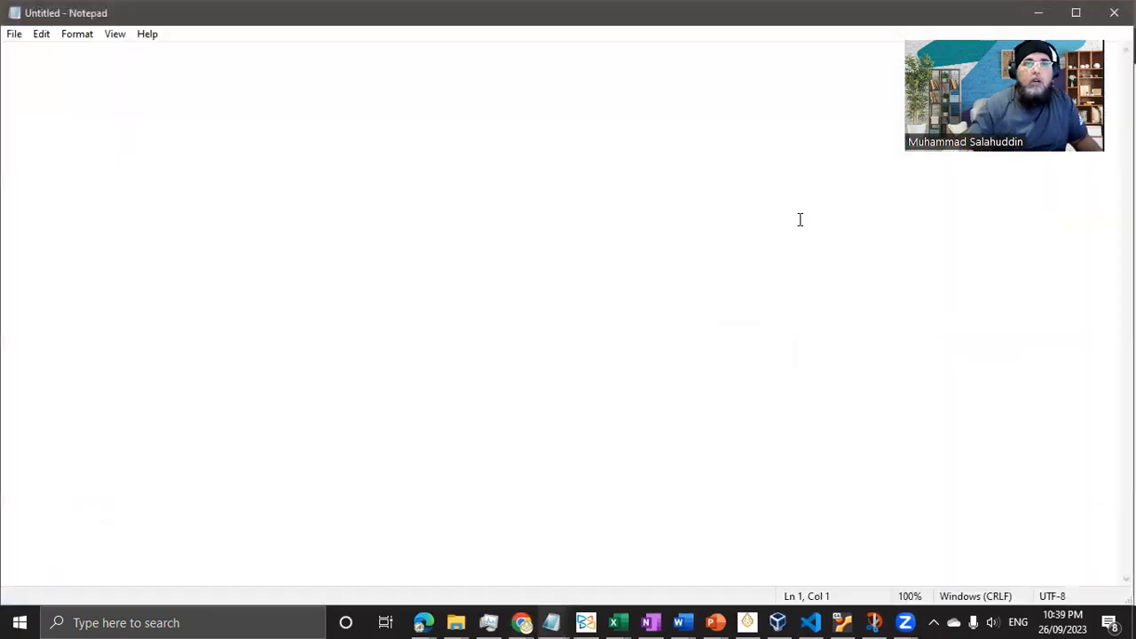
{"action": "double_click", "coordinate": [345, 18]}
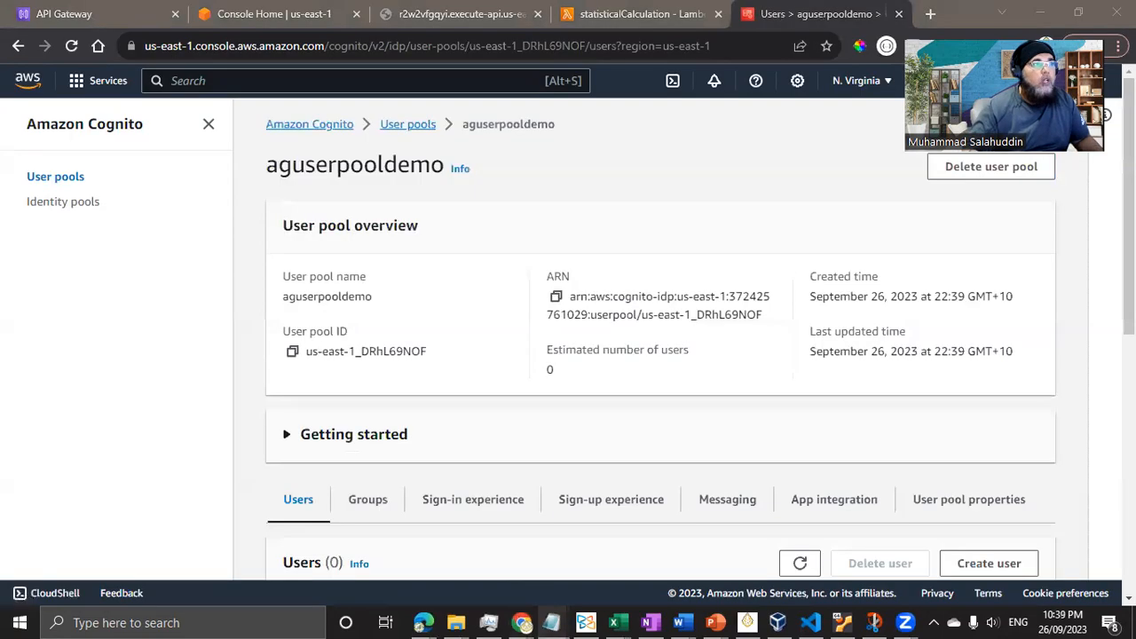
- Copy the aguserpooldemo user pool ID and then its ARN into Notepad
{"action": "left_click", "coordinate": [291, 352]}
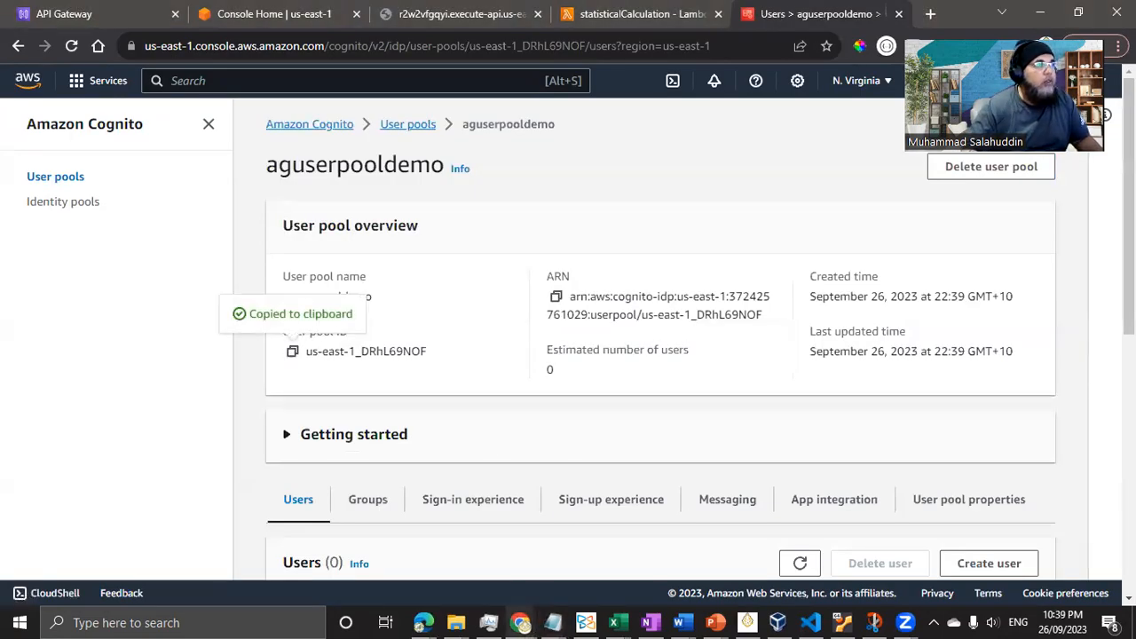
{"action": "key", "text": "alt+Tab"}
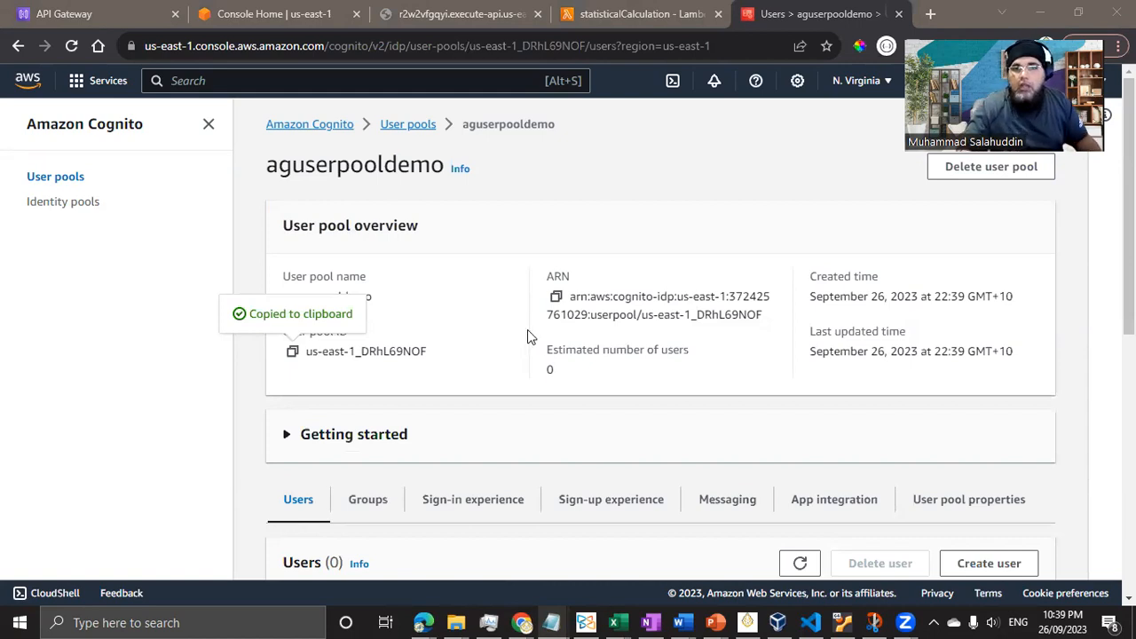
{"action": "left_click", "coordinate": [553, 300]}
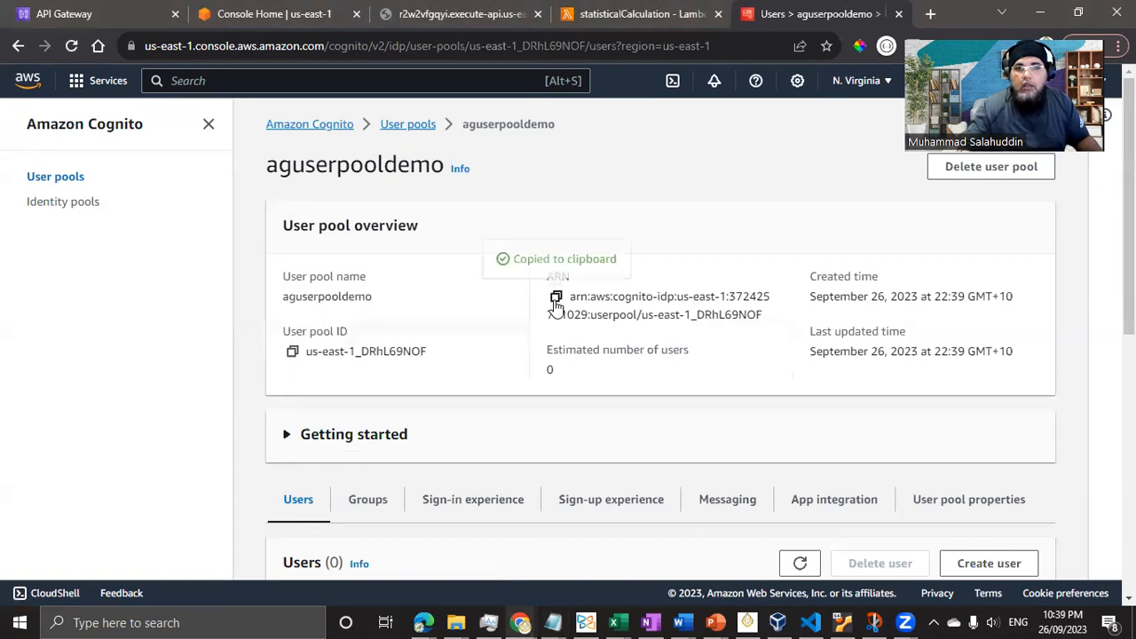
{"action": "left_click", "coordinate": [552, 623]}
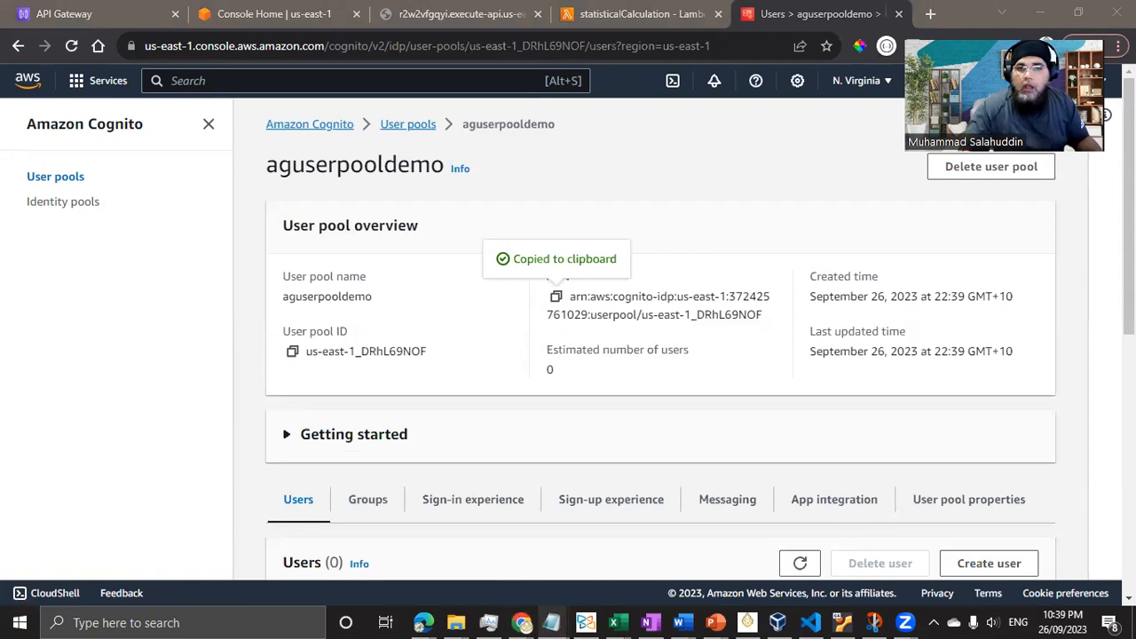
- Review the aguserpooldemo pool overview and its Groups tab
{"action": "scroll", "coordinate": [386, 417], "scroll_direction": "down", "scroll_amount": 2}
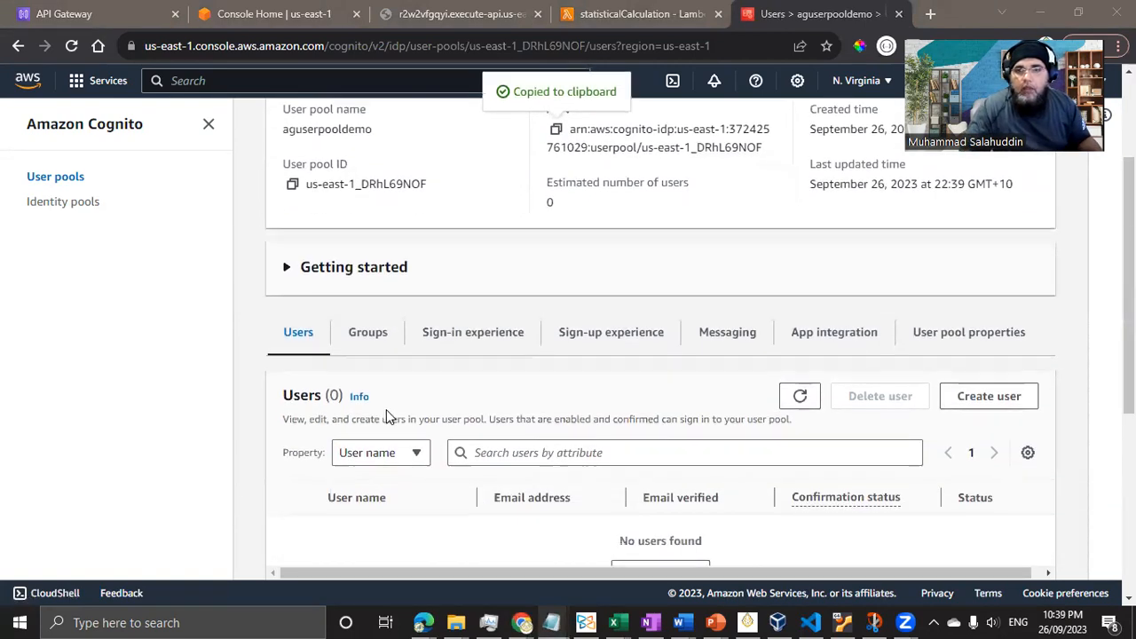
{"action": "scroll", "coordinate": [386, 413], "scroll_direction": "down", "scroll_amount": 1}
{"action": "scroll", "coordinate": [386, 413], "scroll_direction": "up", "scroll_amount": 2}
{"action": "scroll", "coordinate": [381, 434], "scroll_direction": "down", "scroll_amount": 3}
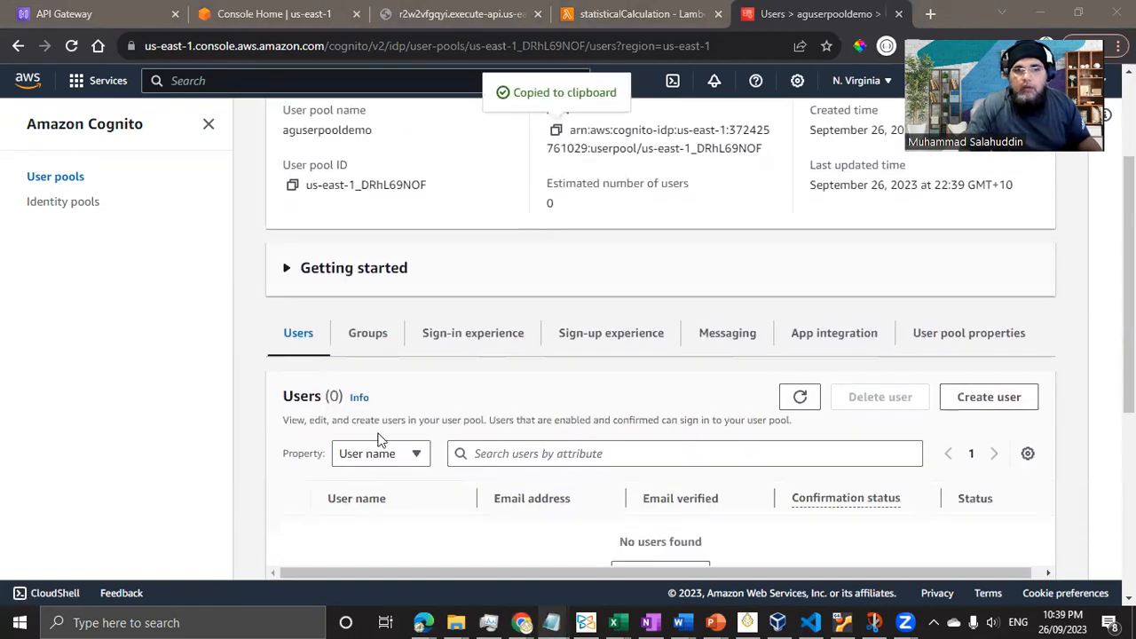
{"action": "scroll", "coordinate": [541, 434], "scroll_direction": "down", "scroll_amount": 3}
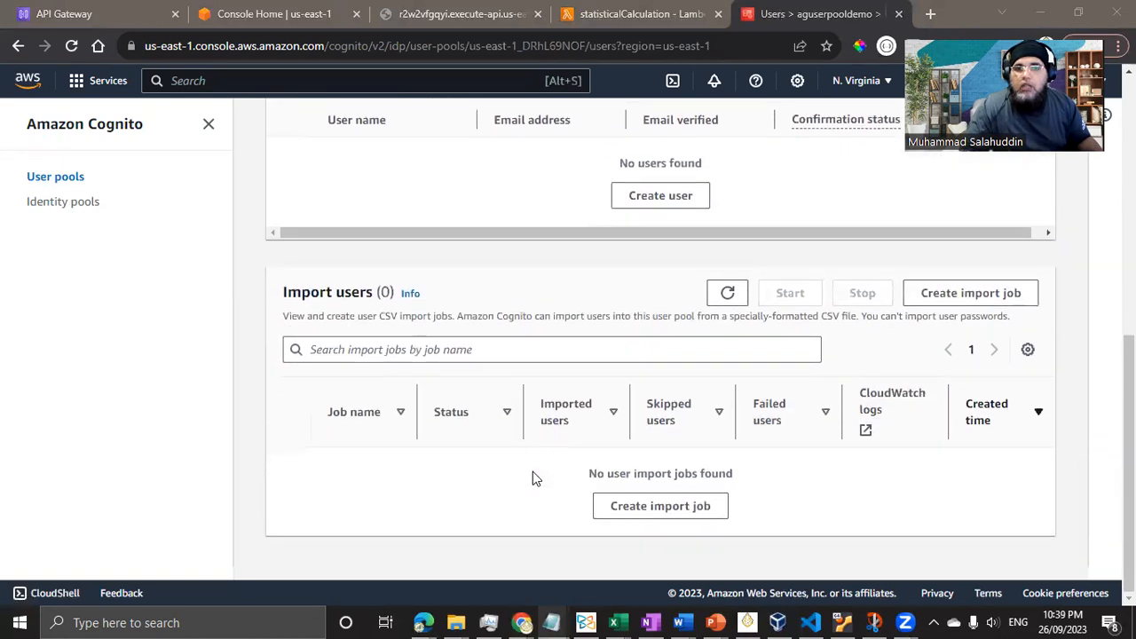
{"action": "scroll", "coordinate": [532, 471], "scroll_direction": "up", "scroll_amount": 6}
{"action": "left_click", "coordinate": [388, 458]}
{"action": "scroll", "coordinate": [600, 487], "scroll_direction": "down", "scroll_amount": 2}
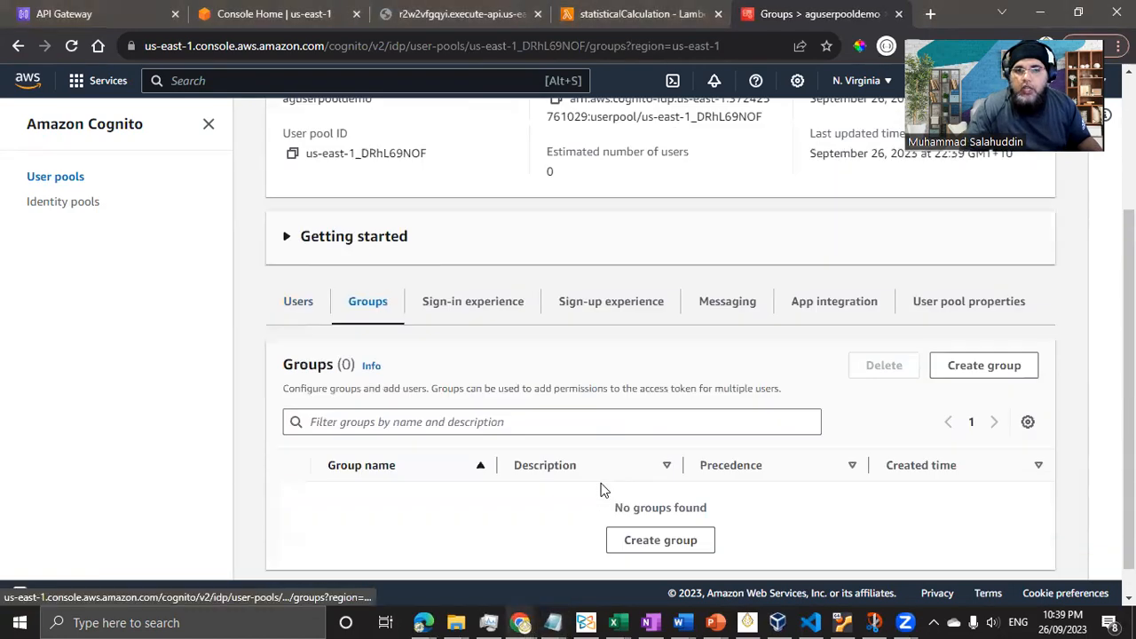
{"action": "scroll", "coordinate": [604, 489], "scroll_direction": "up", "scroll_amount": 2}
- Browse the Sign-in, Sign-up and Messaging tabs, ending on App integration
{"action": "left_click", "coordinate": [495, 436]}
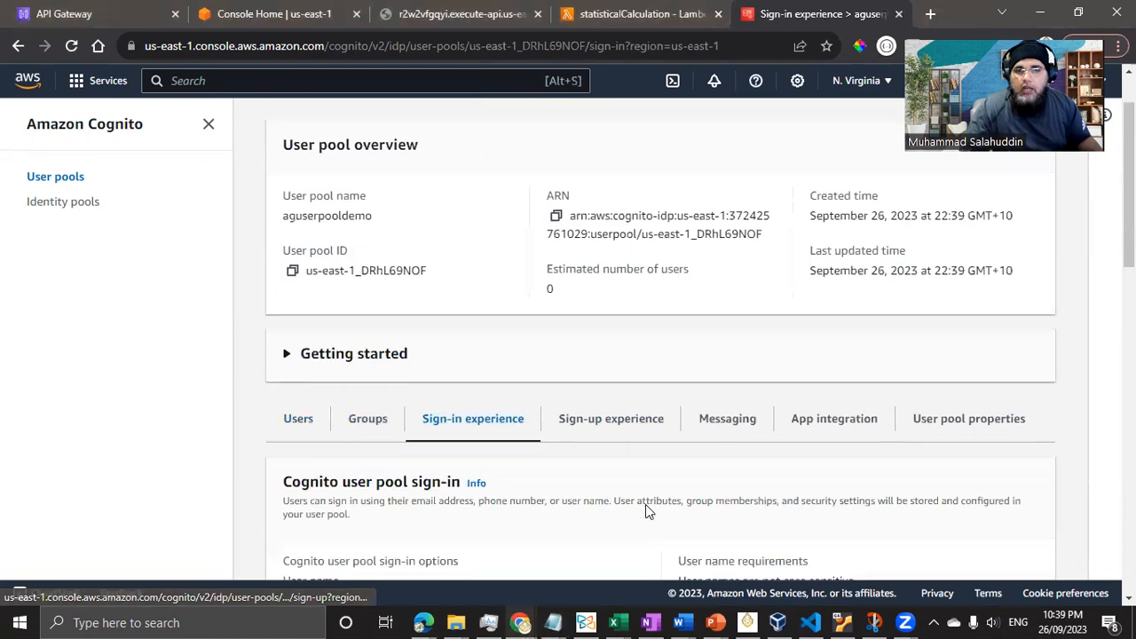
{"action": "scroll", "coordinate": [529, 355], "scroll_direction": "down", "scroll_amount": 7}
{"action": "scroll", "coordinate": [593, 492], "scroll_direction": "up", "scroll_amount": 6}
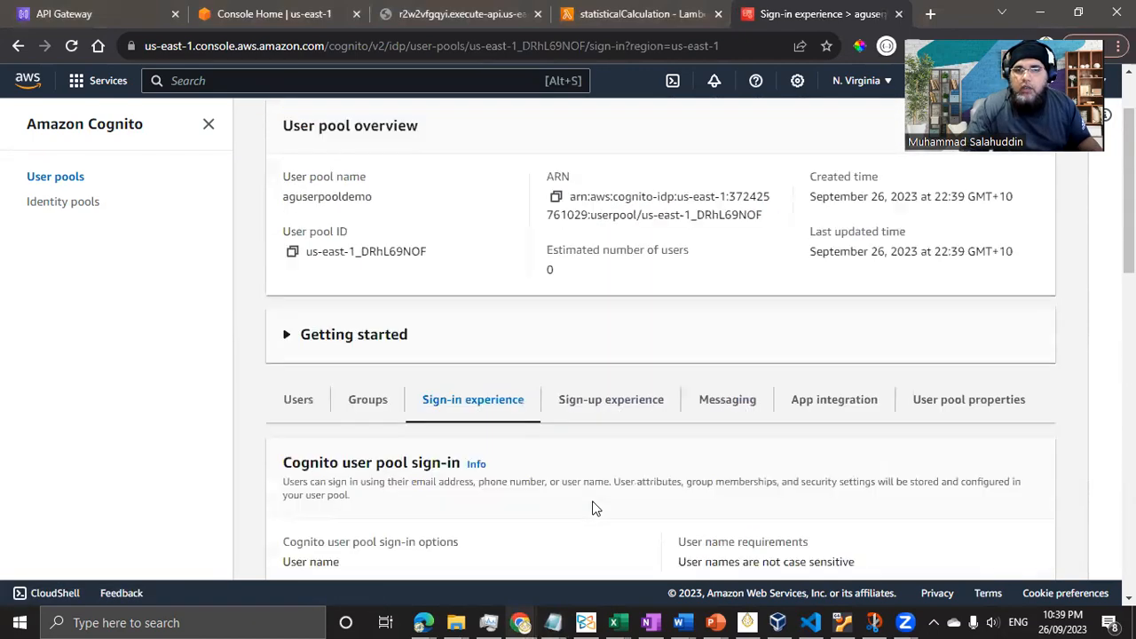
{"action": "left_click", "coordinate": [591, 442]}
{"action": "scroll", "coordinate": [623, 518], "scroll_direction": "down", "scroll_amount": 3}
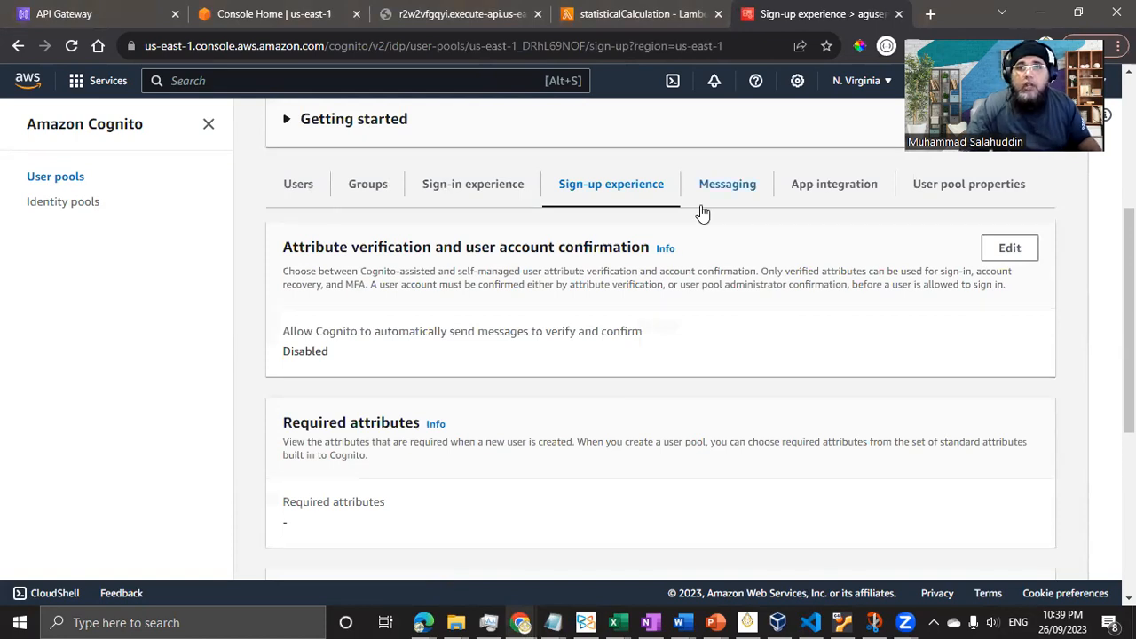
{"action": "left_click", "coordinate": [737, 197]}
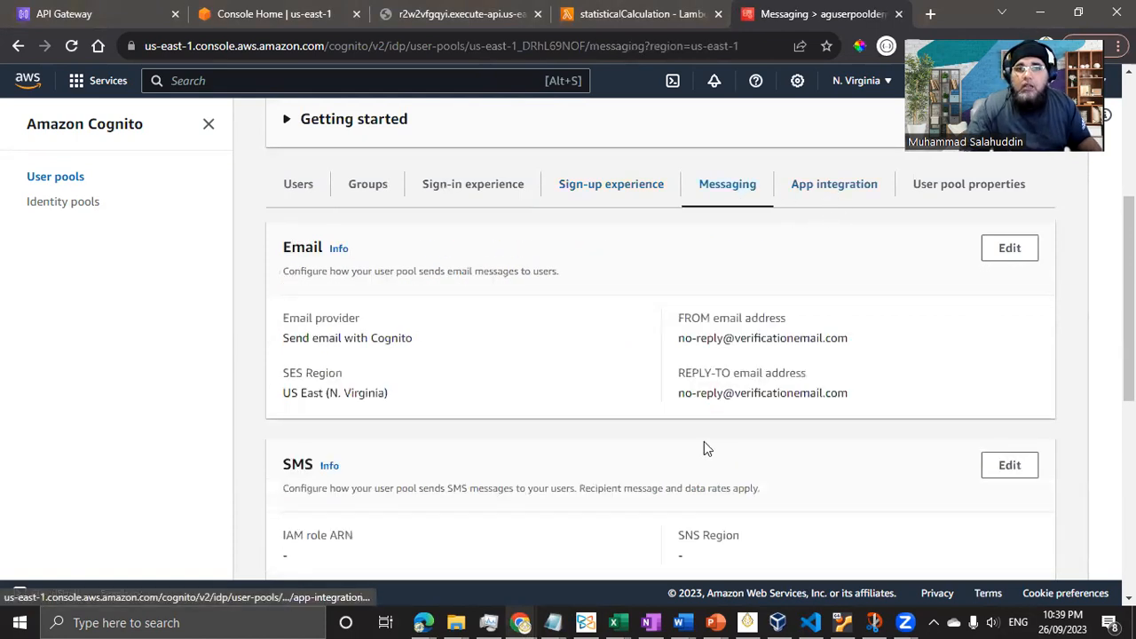
{"action": "scroll", "coordinate": [657, 513], "scroll_direction": "down", "scroll_amount": 3}
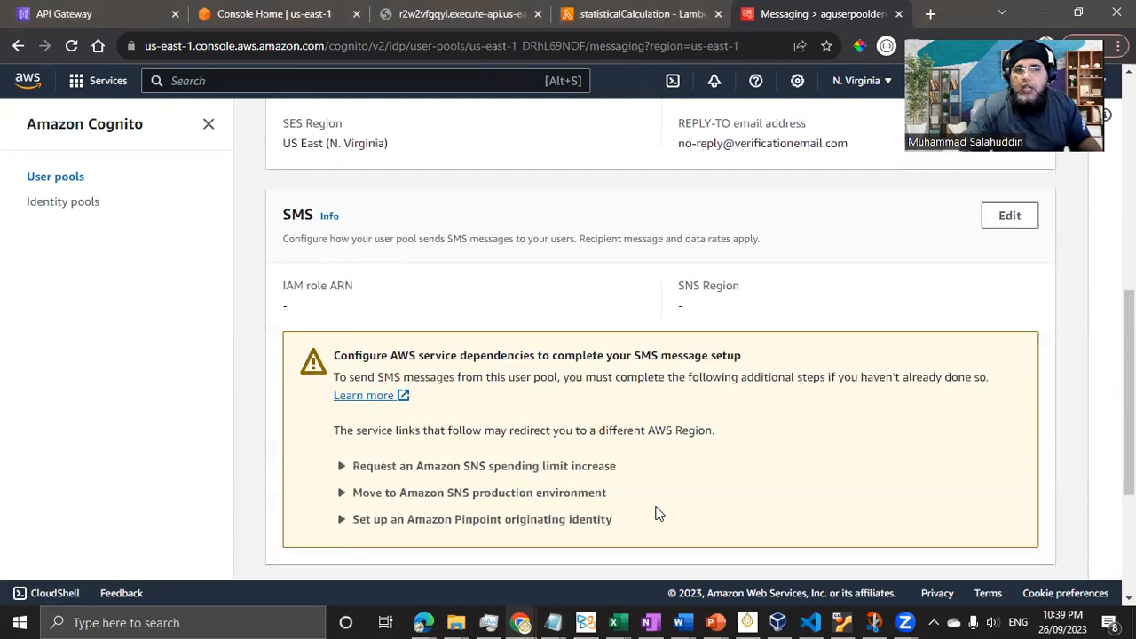
{"action": "scroll", "coordinate": [654, 512], "scroll_direction": "up", "scroll_amount": 1}
{"action": "scroll", "coordinate": [646, 284], "scroll_direction": "up", "scroll_amount": 2}
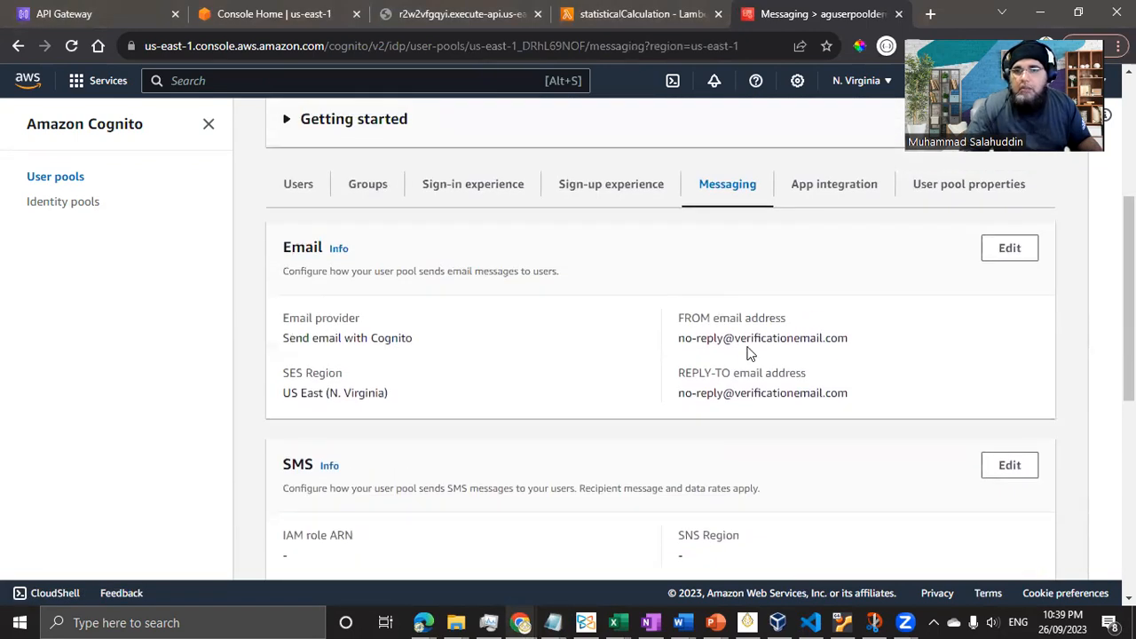
{"action": "left_click", "coordinate": [810, 190]}
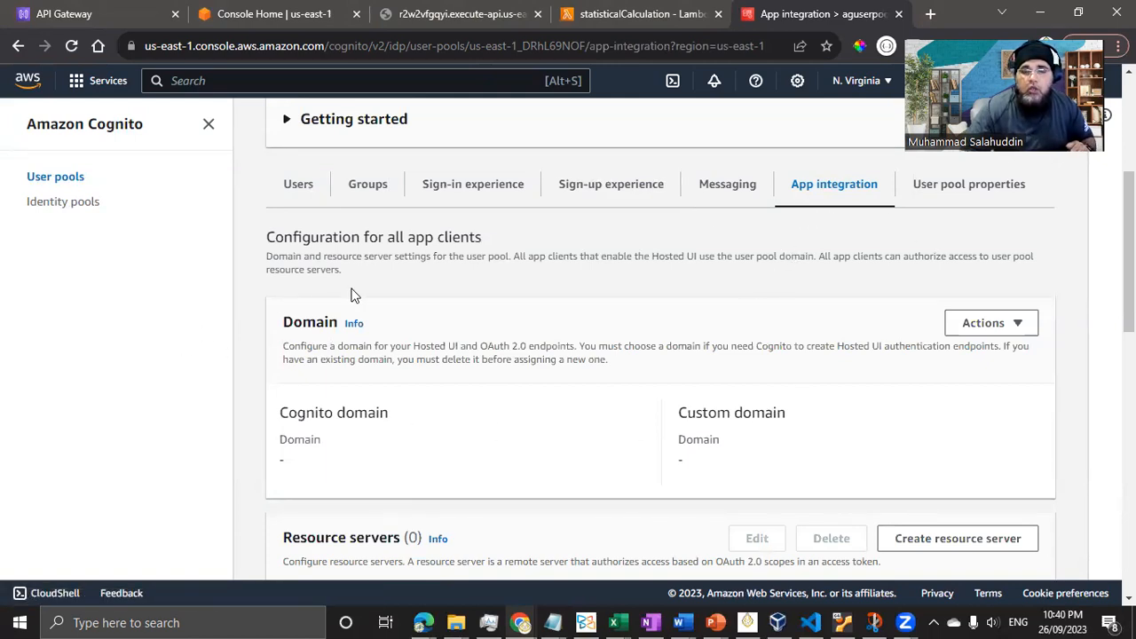
- Choose Create Cognito domain from the Domain actions and inspect the .auth.us-east-1.amazoncognito.com suffix
{"action": "left_click", "coordinate": [1022, 324]}
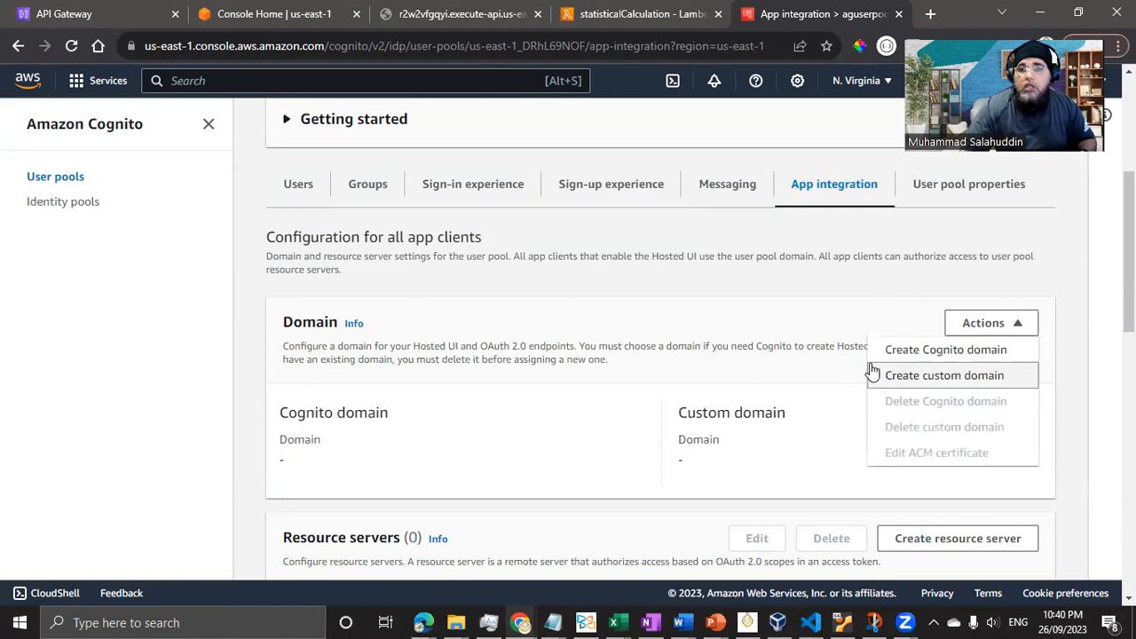
{"action": "left_click", "coordinate": [932, 352]}
{"action": "left_click", "coordinate": [405, 383]}
{"action": "left_click", "coordinate": [768, 381]}
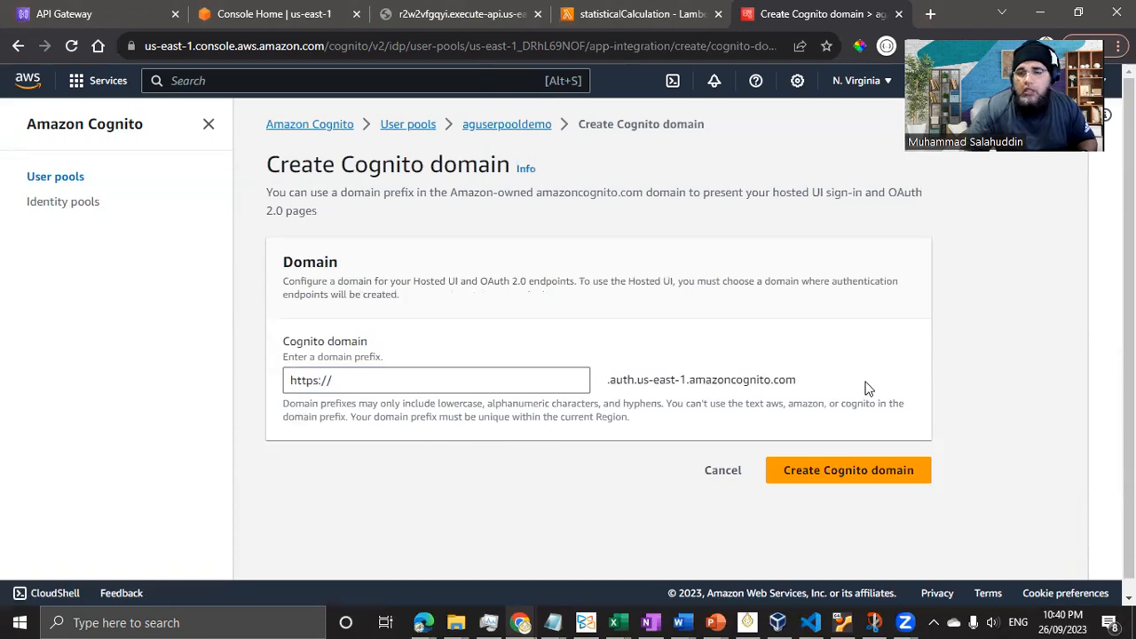
{"action": "left_click_drag", "start_coordinate": [796, 379], "coordinate": [609, 382]}
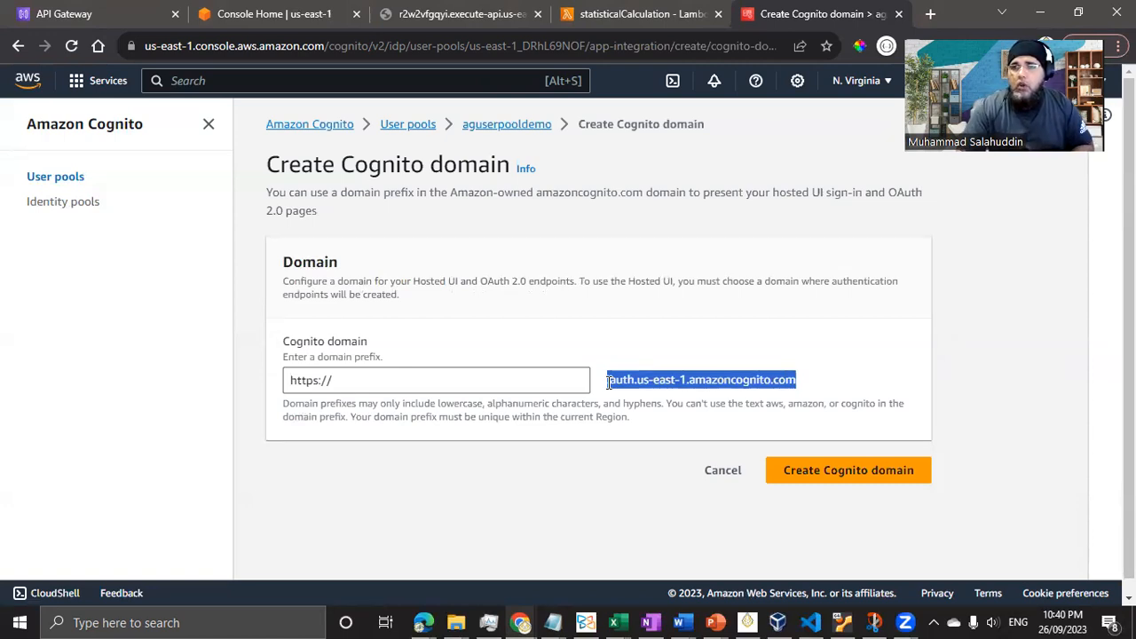
{"action": "left_click", "coordinate": [645, 379]}
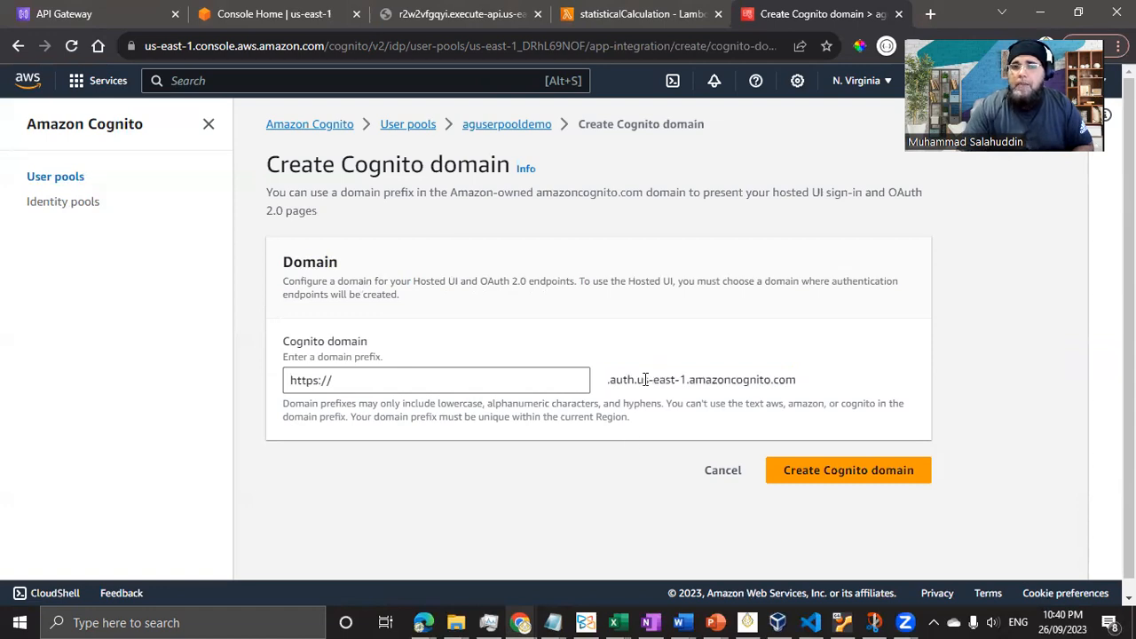
{"action": "left_click_drag", "start_coordinate": [643, 379], "coordinate": [789, 380]}
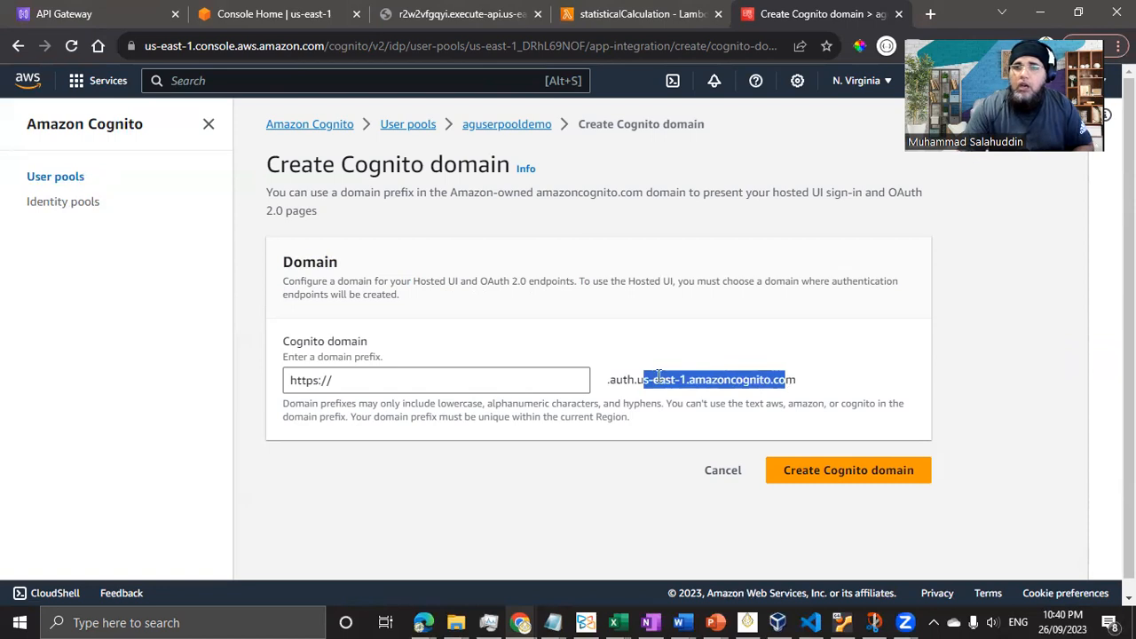
{"action": "left_click", "coordinate": [381, 374]}
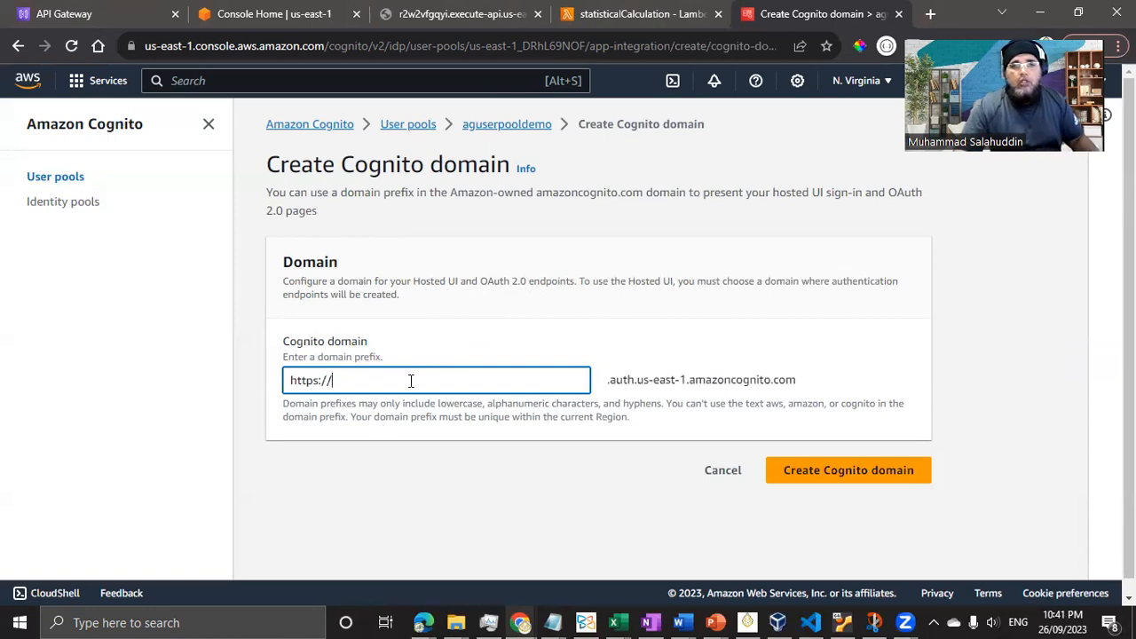
- Enter the domain prefix agcalculations and create the Cognito domain once it shows Available
{"action": "type", "text": "a"}
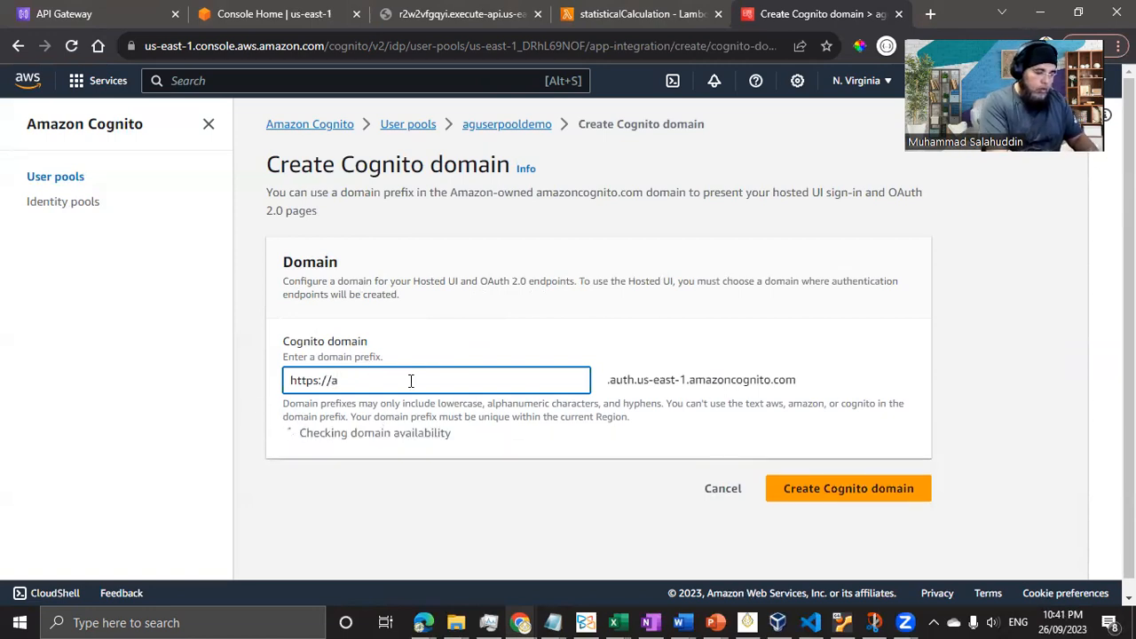
{"action": "type", "text": "g"}
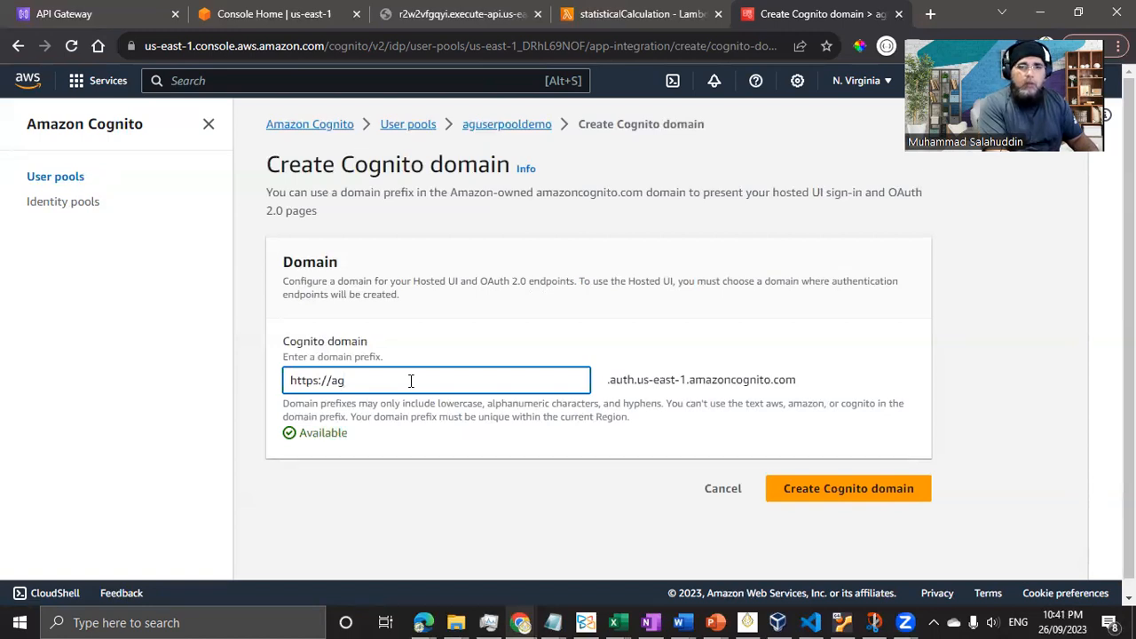
{"action": "key", "text": "BackSpace"}
{"action": "type", "text": "g"}
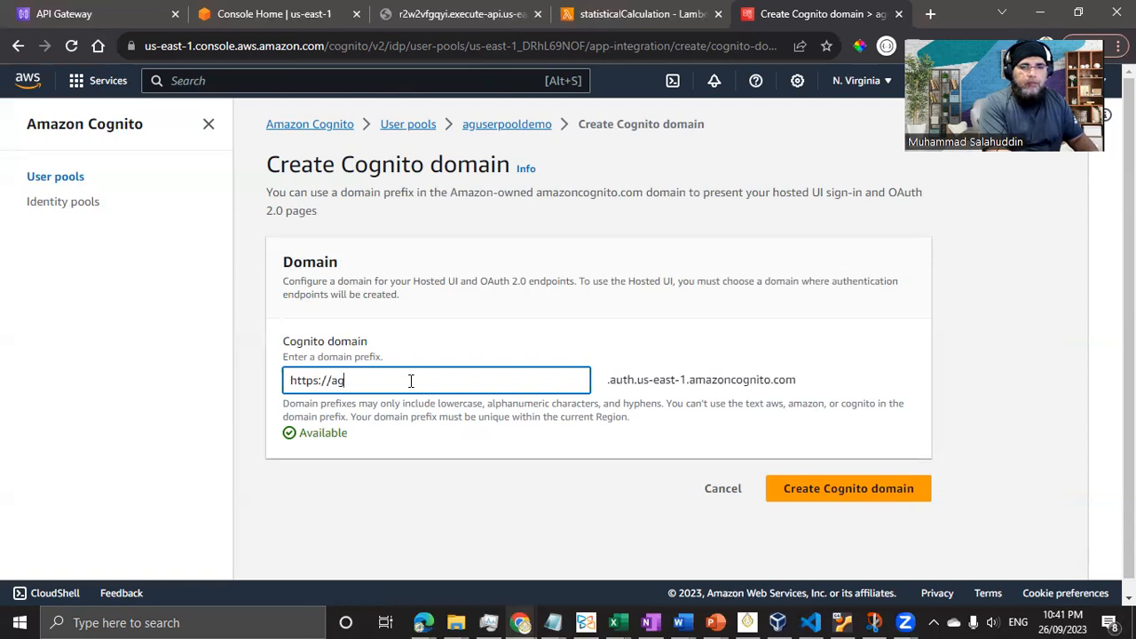
{"action": "type", "text": "co"}
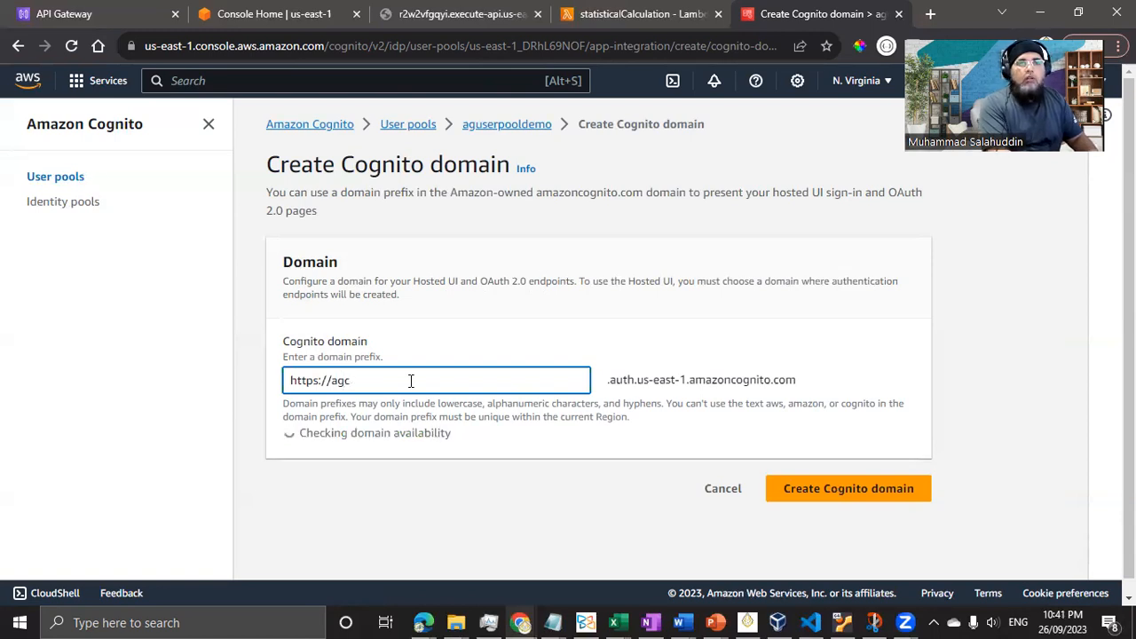
{"action": "key", "text": "BackSpace"}
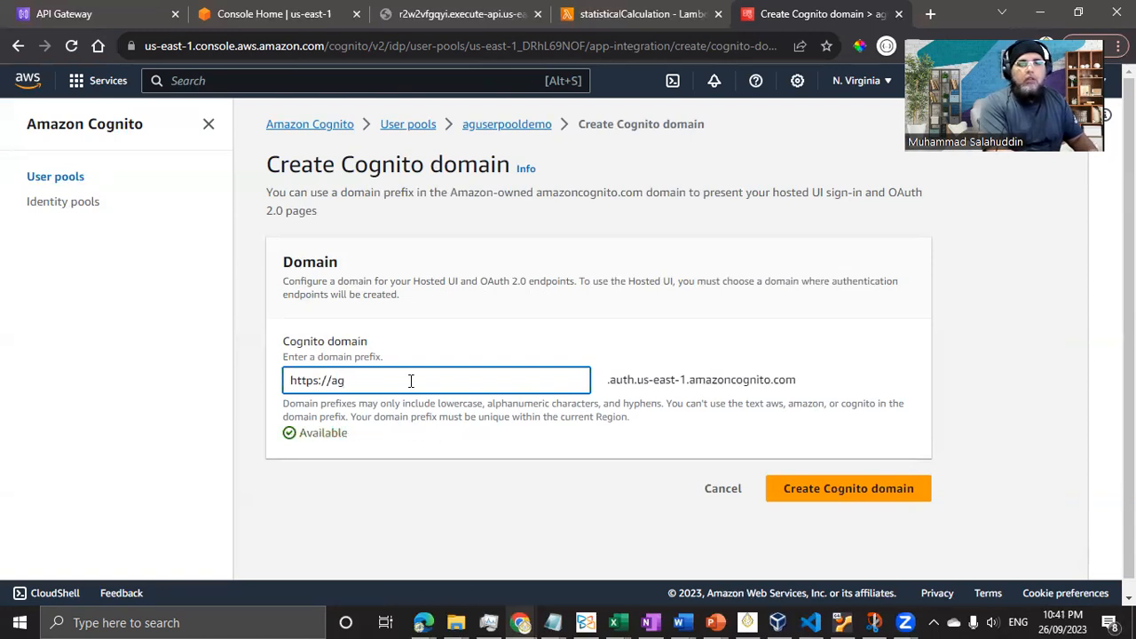
{"action": "type", "text": "calcul"}
{"action": "type", "text": "at"}
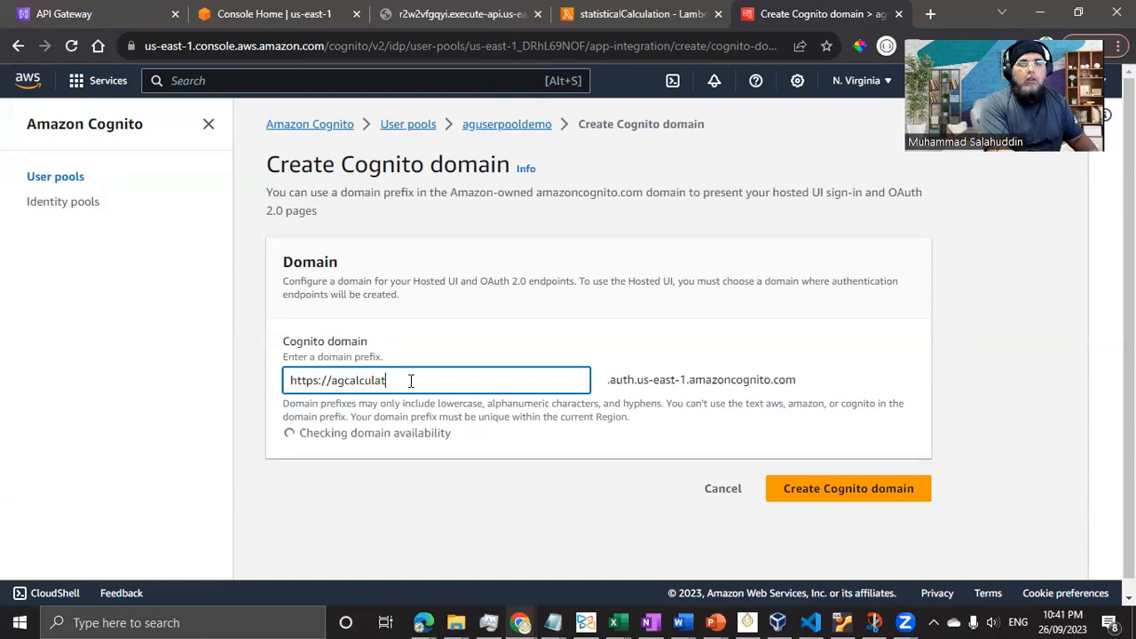
{"action": "type", "text": "ions"}
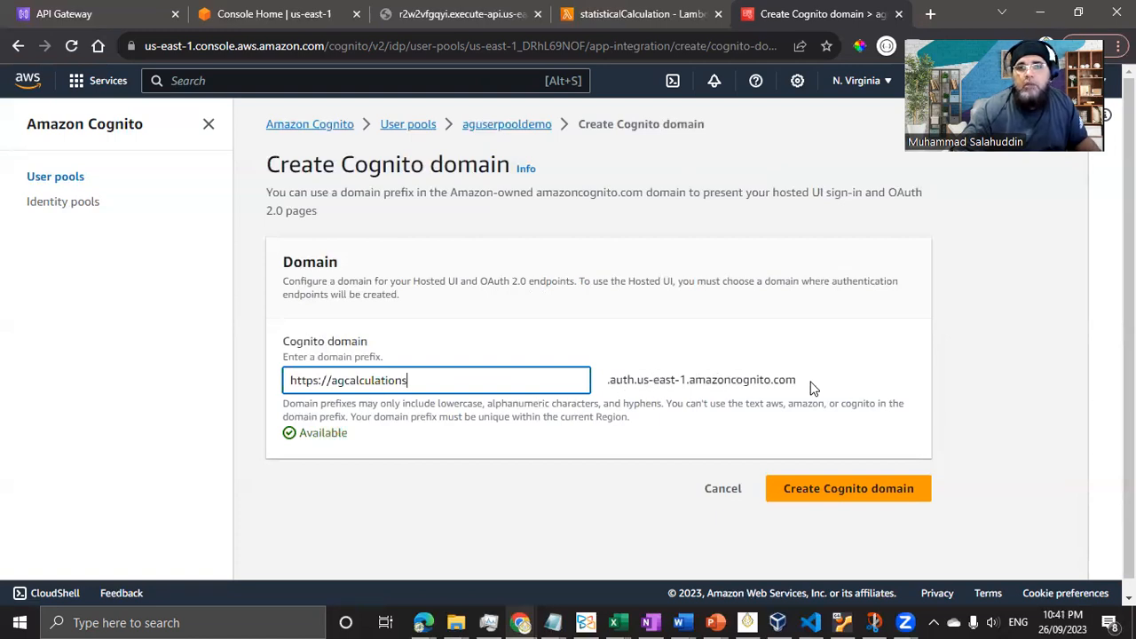
{"action": "left_click", "coordinate": [833, 492]}
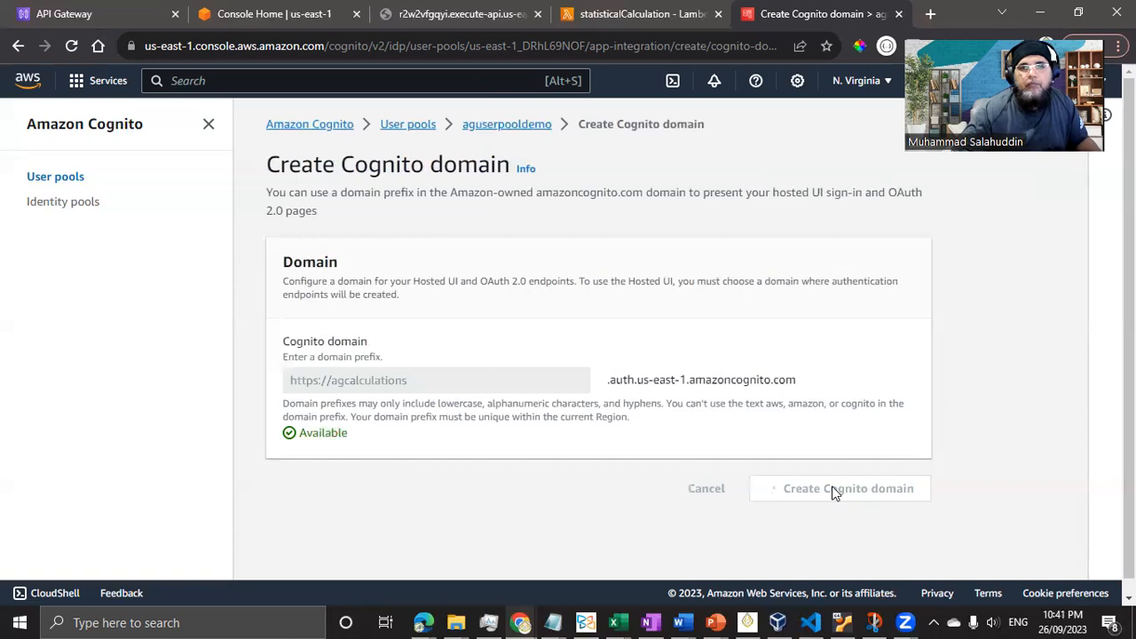
{"action": "scroll", "coordinate": [623, 453], "scroll_direction": "down", "scroll_amount": 2}
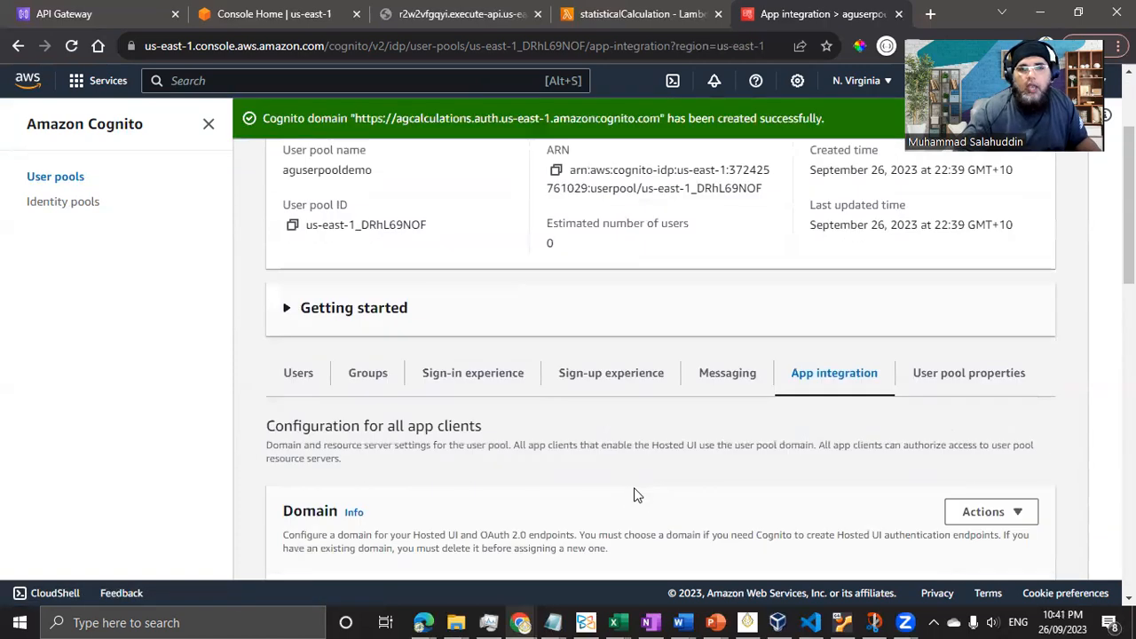
{"action": "scroll", "coordinate": [634, 495], "scroll_direction": "down", "scroll_amount": 3}
{"action": "left_click", "coordinate": [288, 398]}
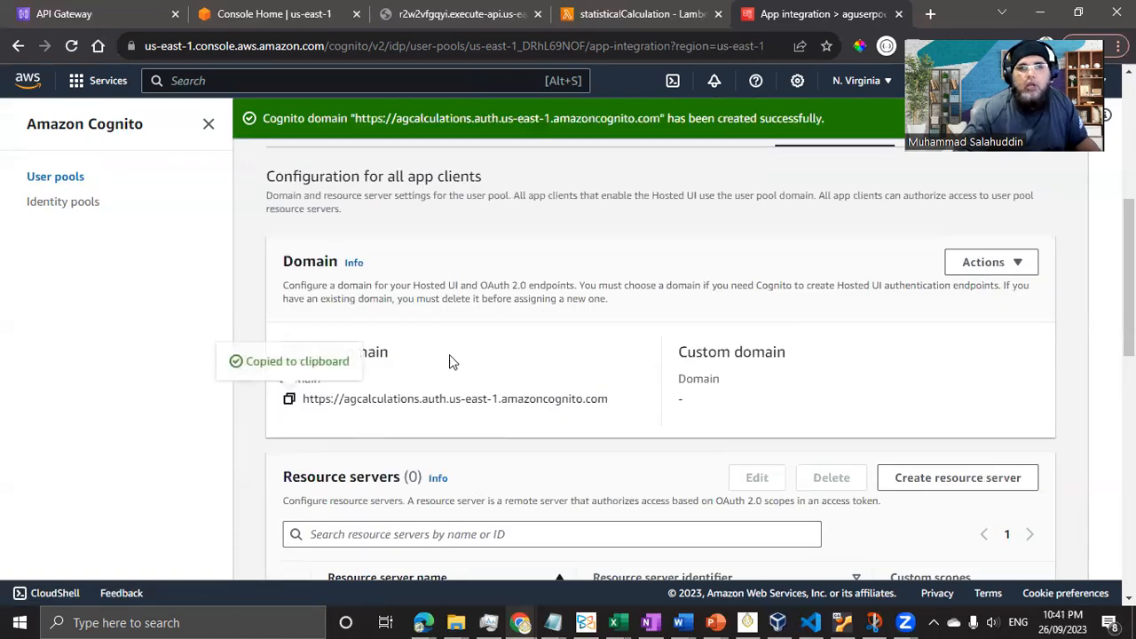
{"action": "left_click", "coordinate": [552, 622]}
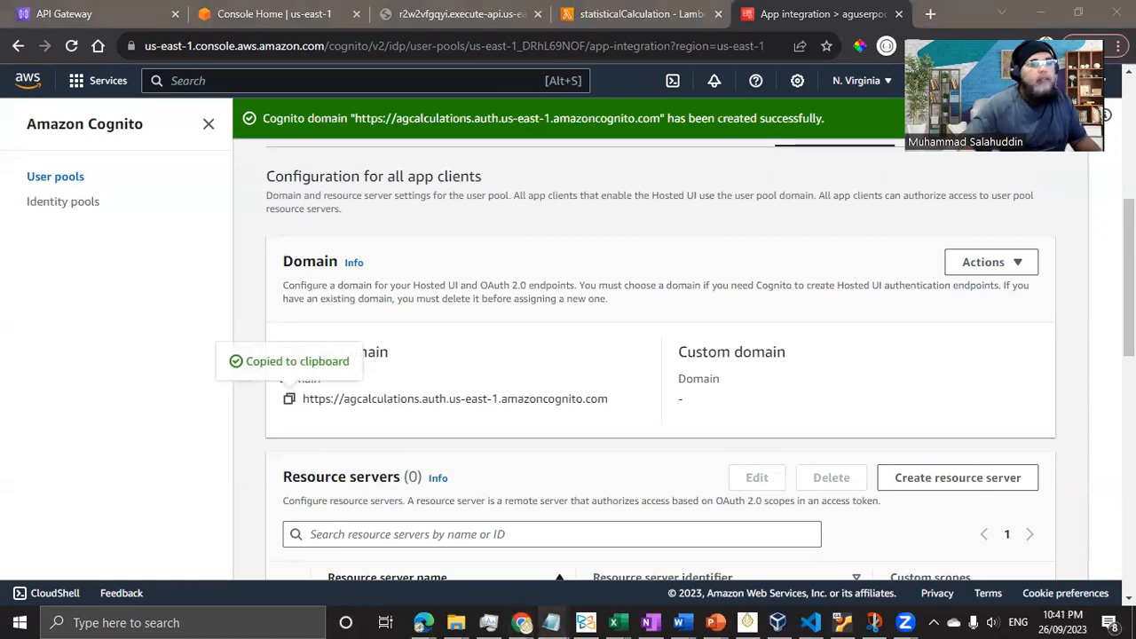
{"action": "scroll", "coordinate": [879, 436], "scroll_direction": "down", "scroll_amount": 3}
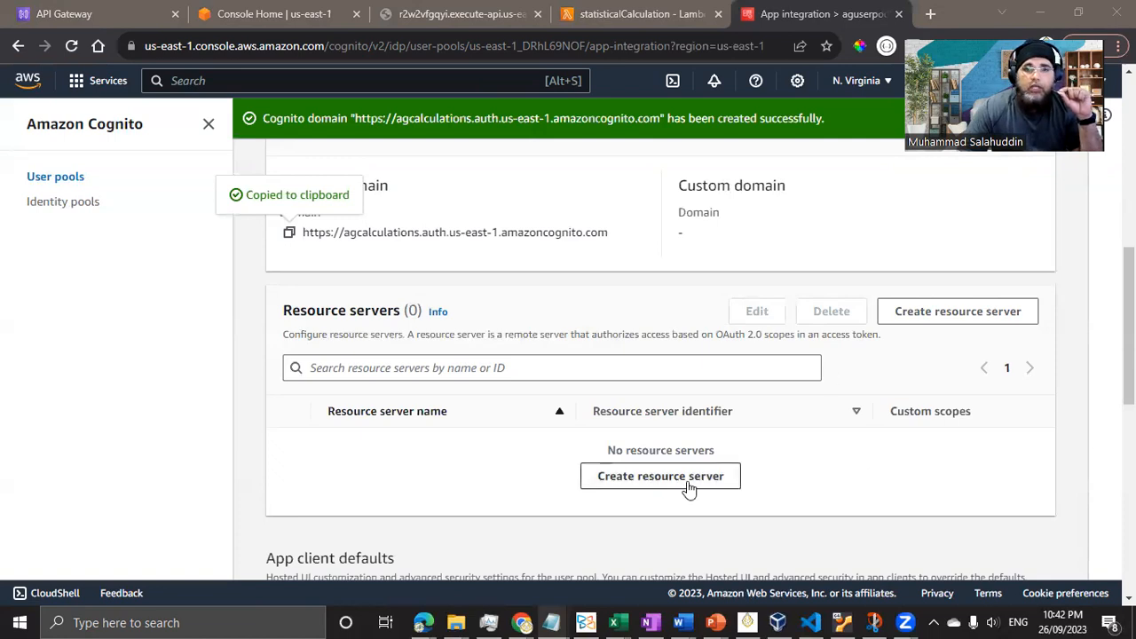
- Name a new resource server agdemoresourceserver and add an empty custom scope row
{"action": "left_click", "coordinate": [958, 311]}
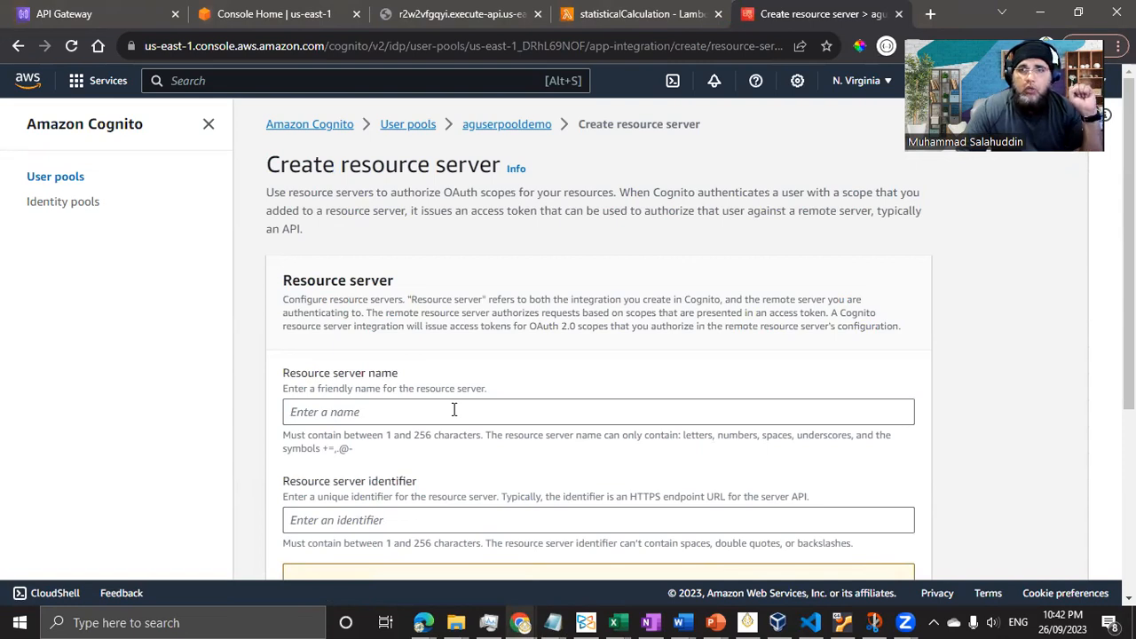
{"action": "scroll", "coordinate": [454, 409], "scroll_direction": "down", "scroll_amount": 1}
{"action": "left_click", "coordinate": [424, 329]}
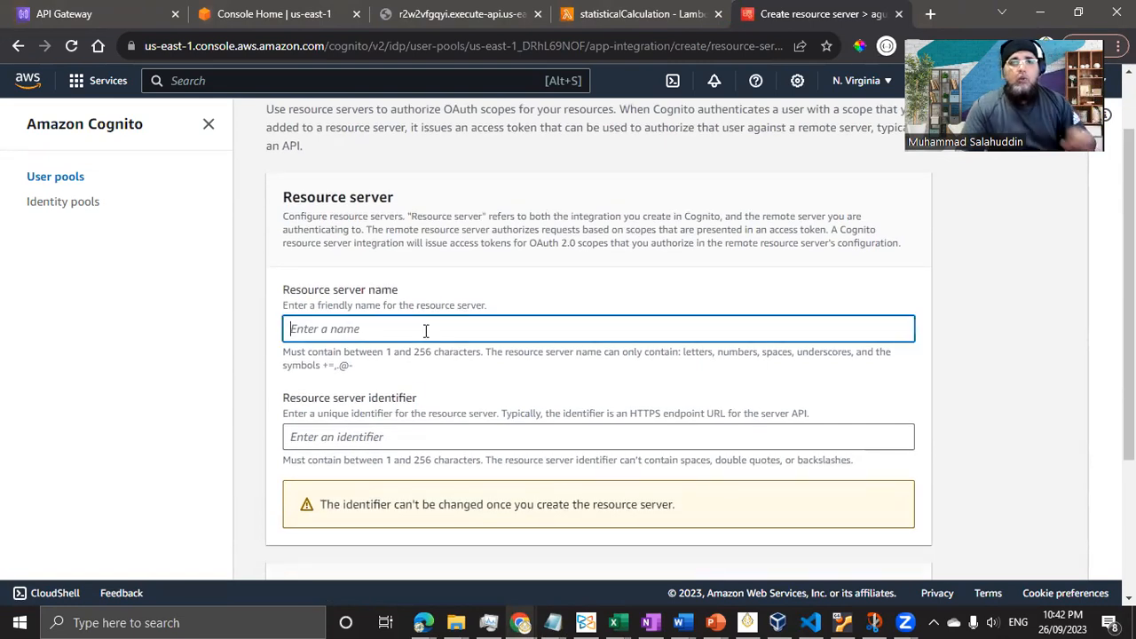
{"action": "type", "text": "ag"}
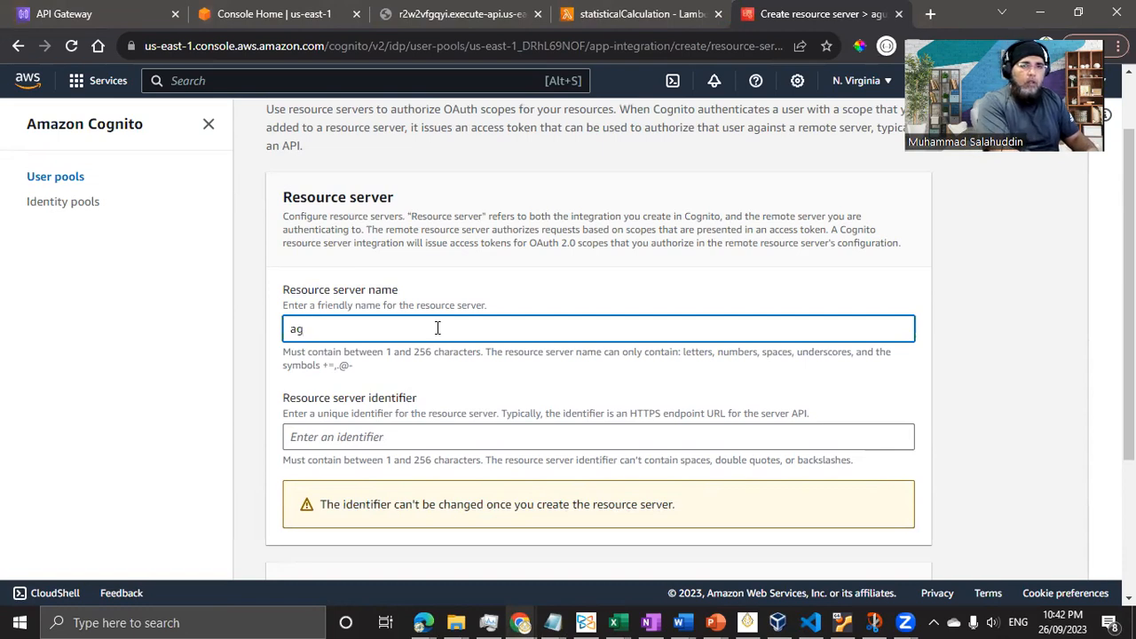
{"action": "type", "text": "demo"}
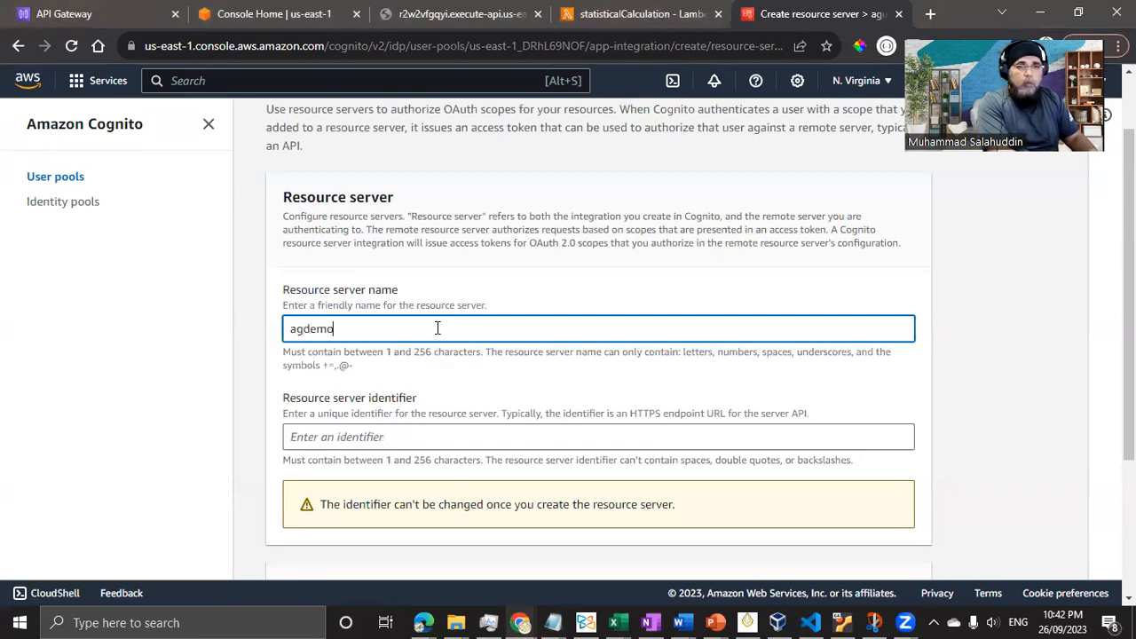
{"action": "type", "text": "server"}
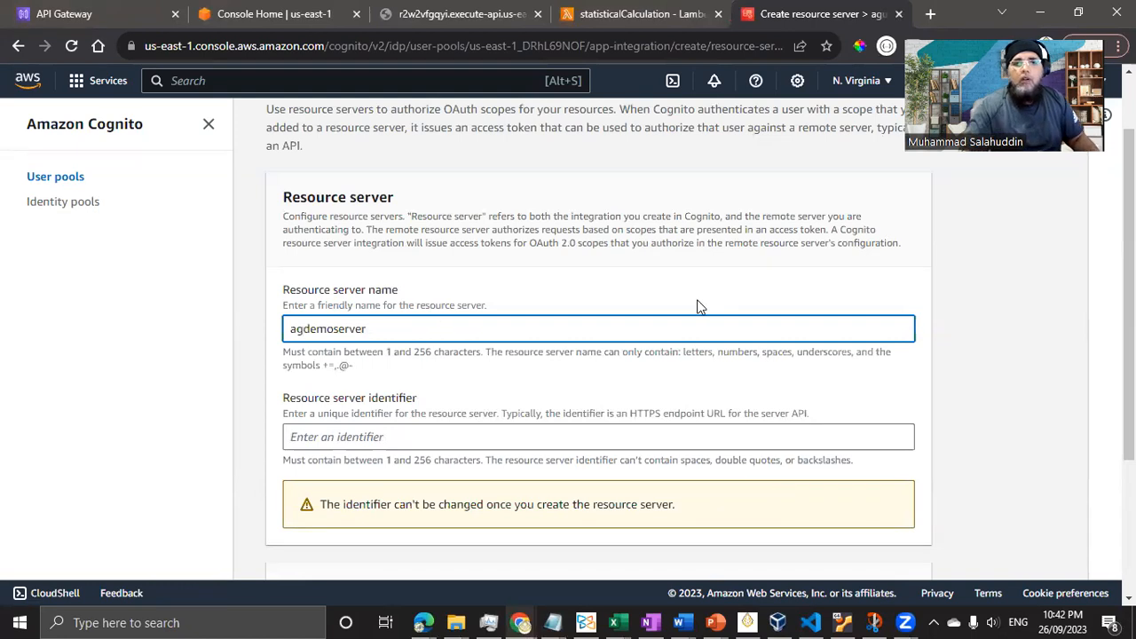
{"action": "left_click", "coordinate": [321, 327]}
{"action": "key", "text": "Right"}
{"action": "key", "text": "Right"}
{"action": "type", "text": "resource"}
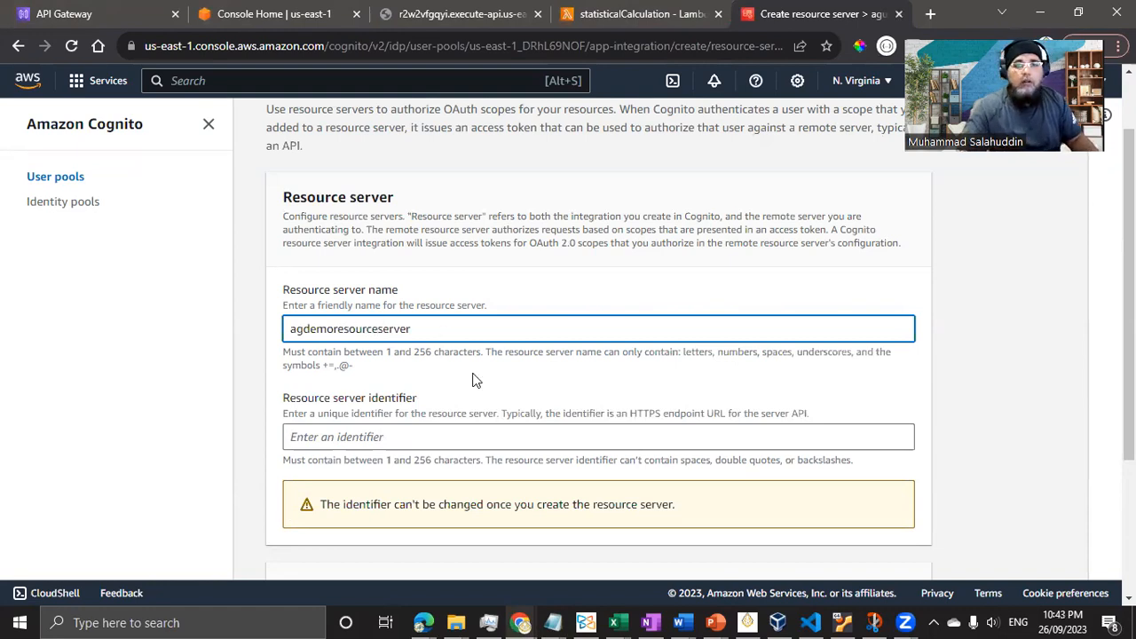
{"action": "scroll", "coordinate": [473, 379], "scroll_direction": "down", "scroll_amount": 2}
{"action": "left_click", "coordinate": [393, 466]}
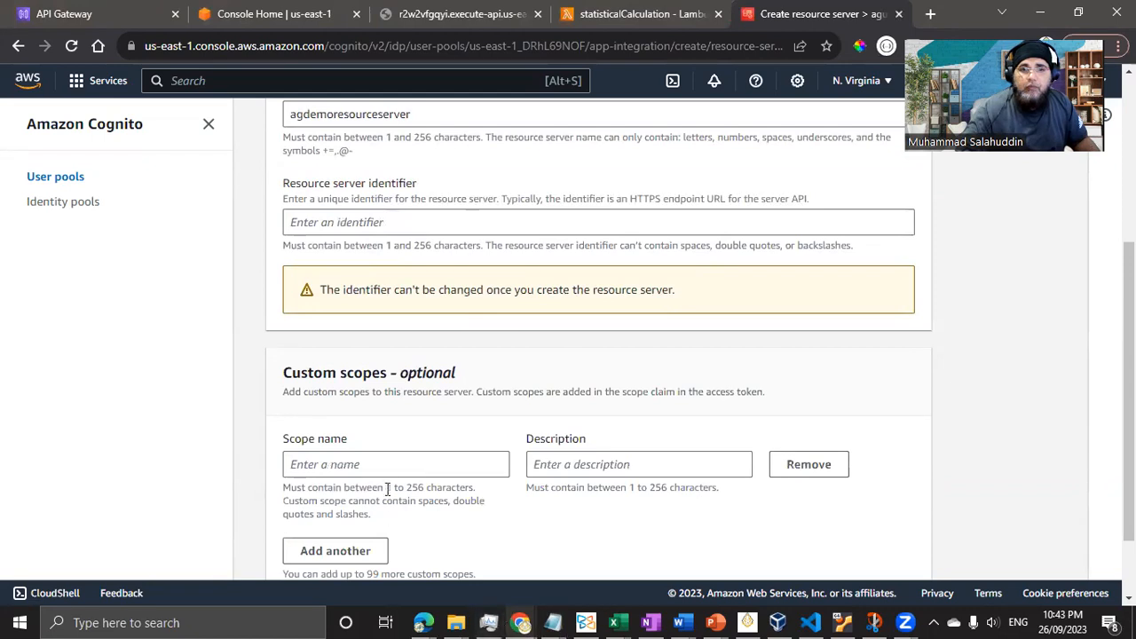
- Enter statcalculations as the custom scope name and attempt to create the server
{"action": "left_click", "coordinate": [406, 462]}
{"action": "type", "text": "cal"}
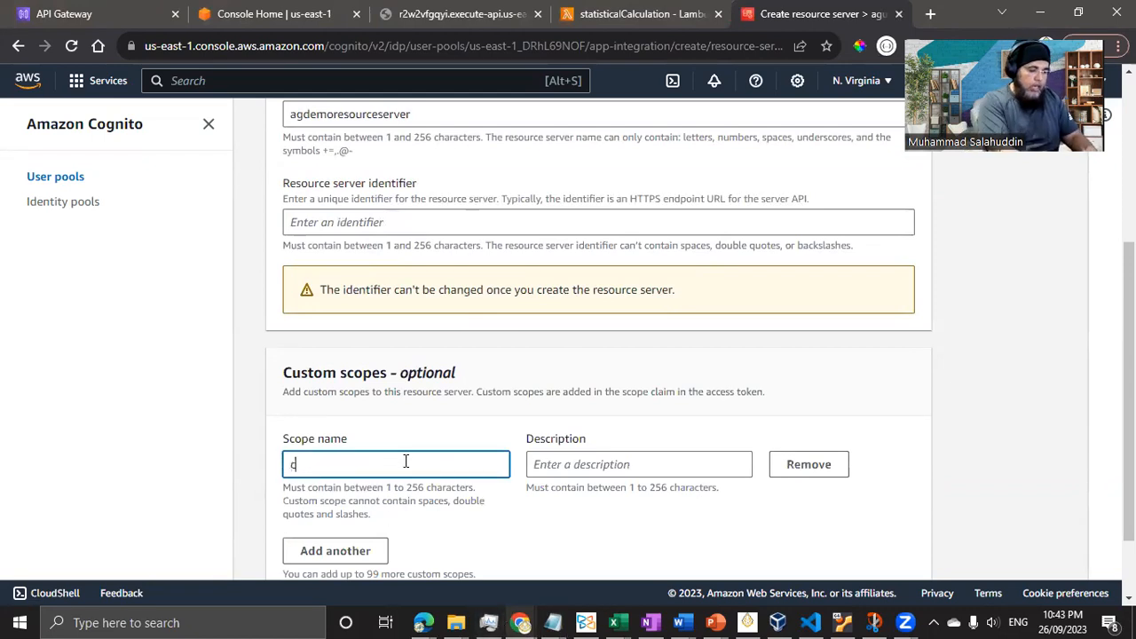
{"action": "key", "text": "BackSpace"}
{"action": "key", "text": "BackSpace"}
{"action": "key", "text": "BackSpace"}
{"action": "type", "text": "st"}
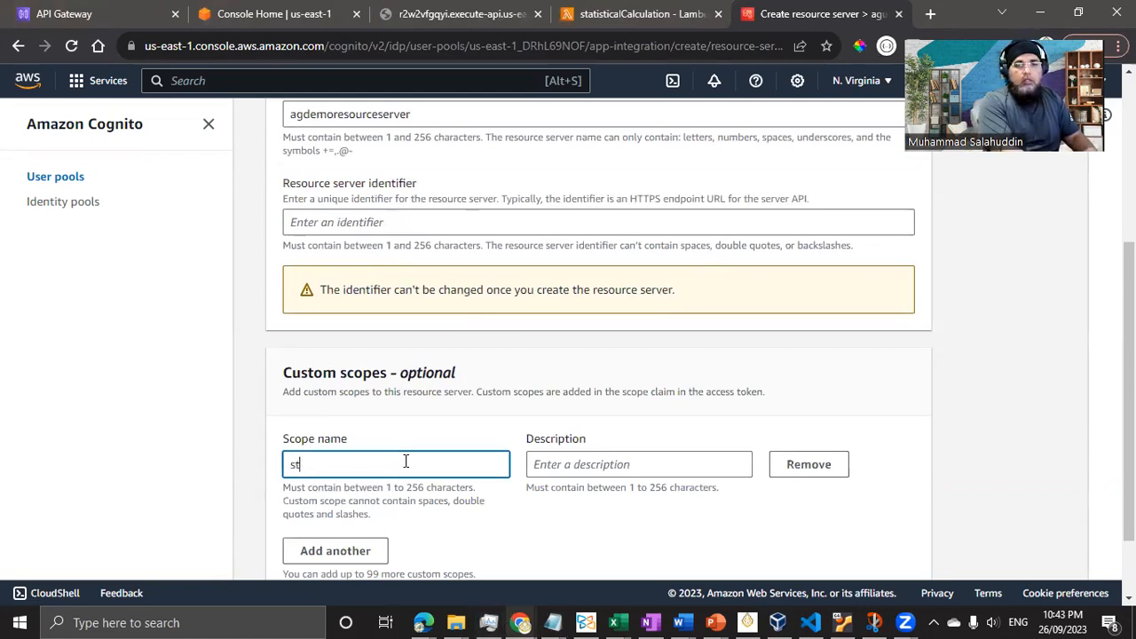
{"action": "type", "text": "atcalculations"}
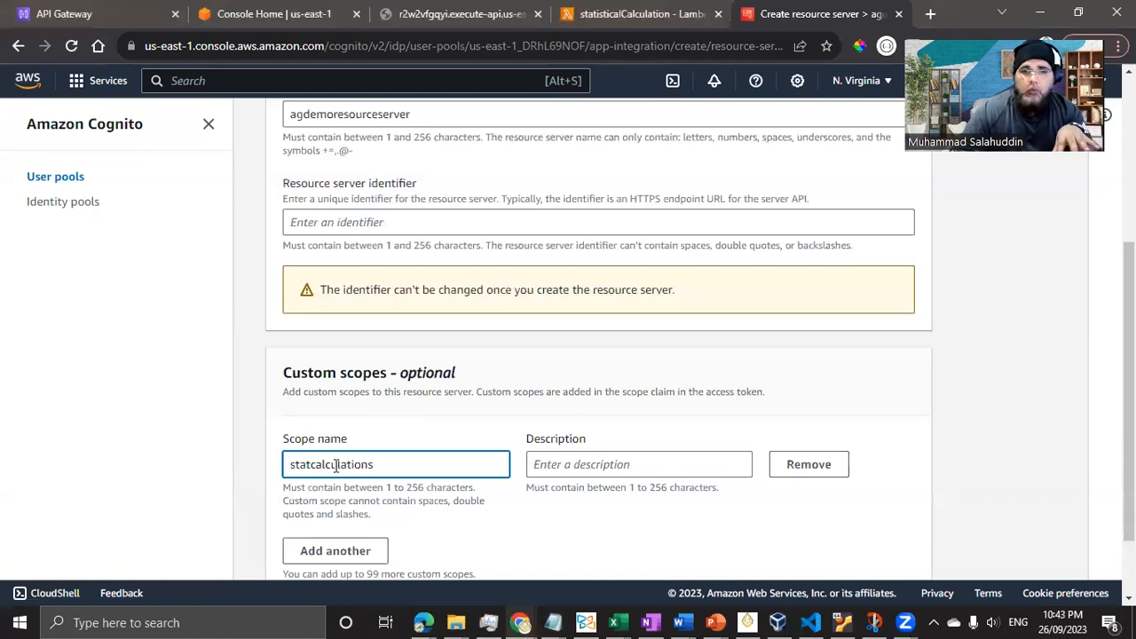
{"action": "double_click", "coordinate": [335, 466]}
{"action": "left_click", "coordinate": [359, 465]}
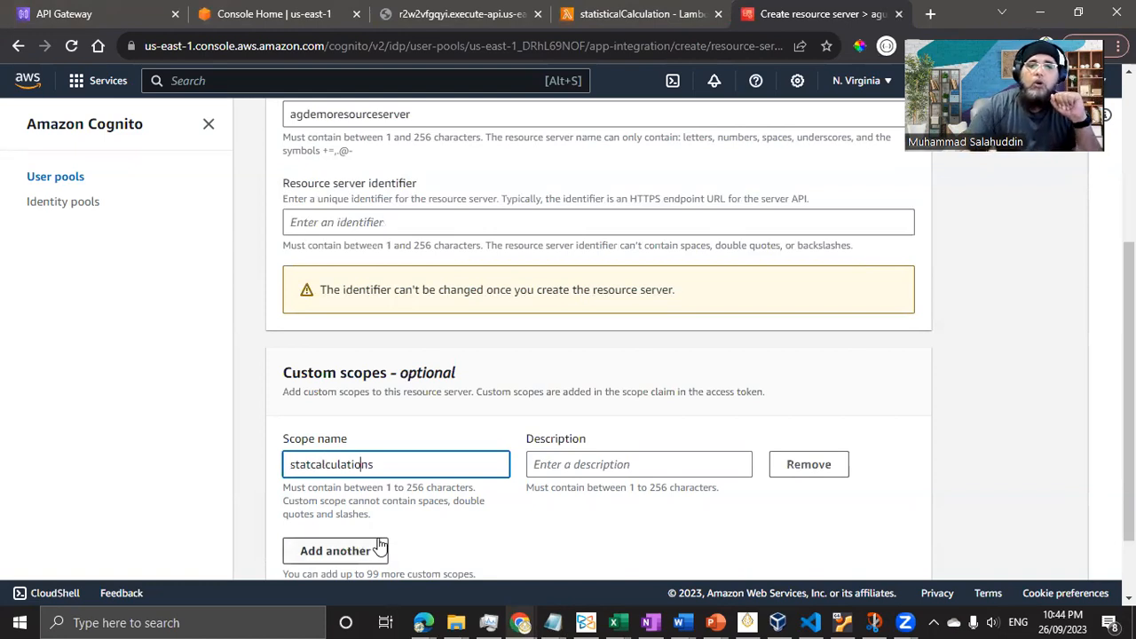
{"action": "scroll", "coordinate": [391, 515], "scroll_direction": "up", "scroll_amount": 4}
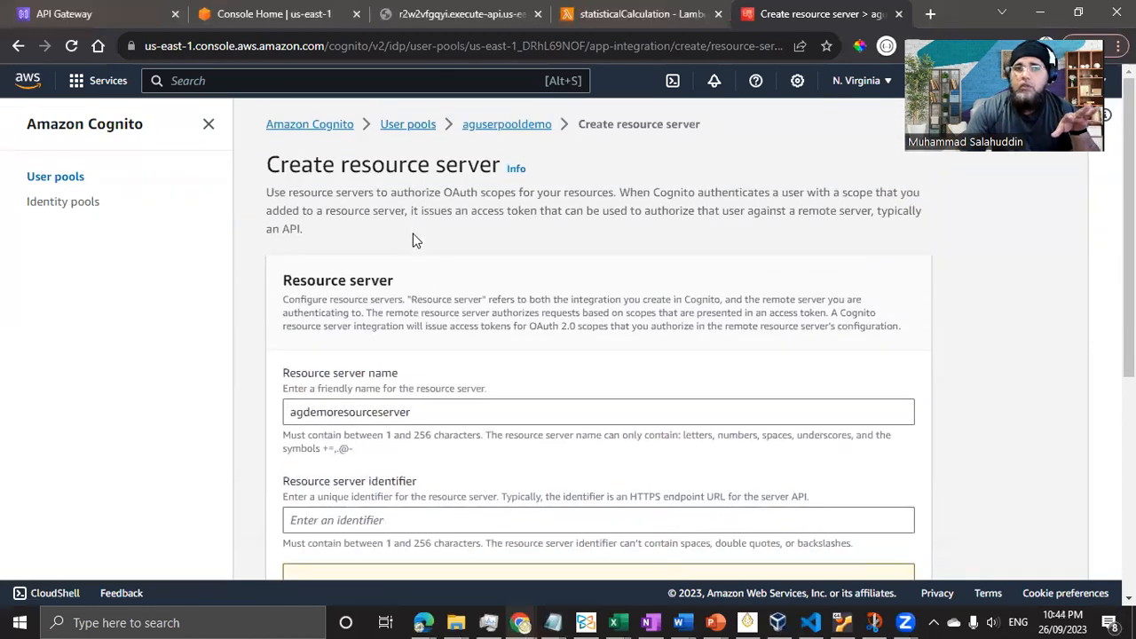
{"action": "scroll", "coordinate": [412, 264], "scroll_direction": "down", "scroll_amount": 3}
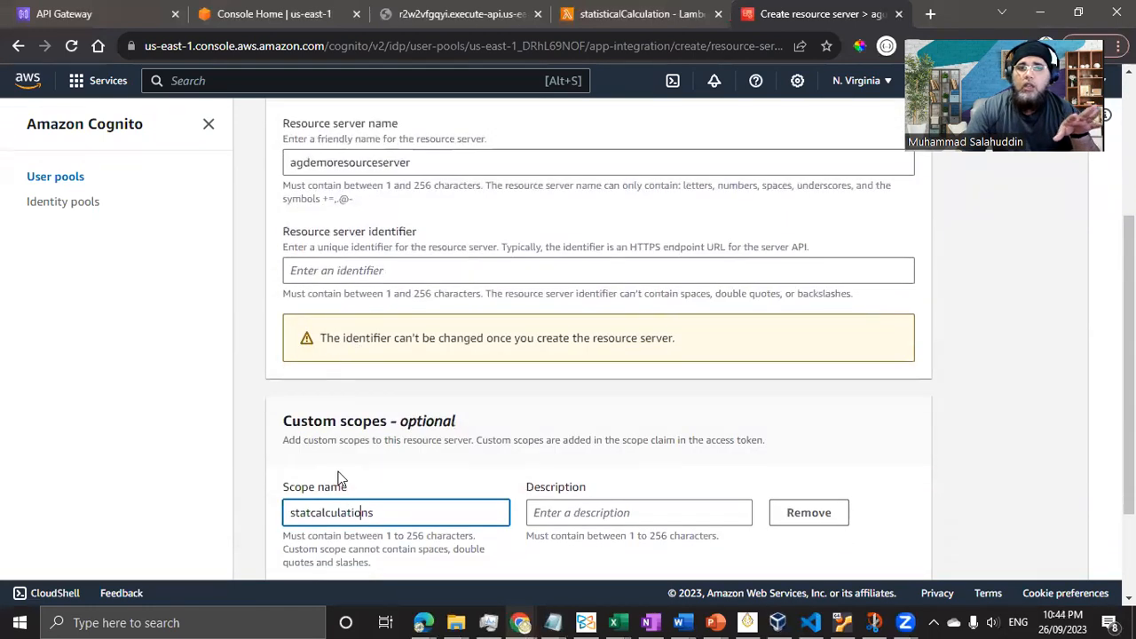
{"action": "scroll", "coordinate": [358, 468], "scroll_direction": "down", "scroll_amount": 1}
{"action": "scroll", "coordinate": [358, 469], "scroll_direction": "up", "scroll_amount": 1}
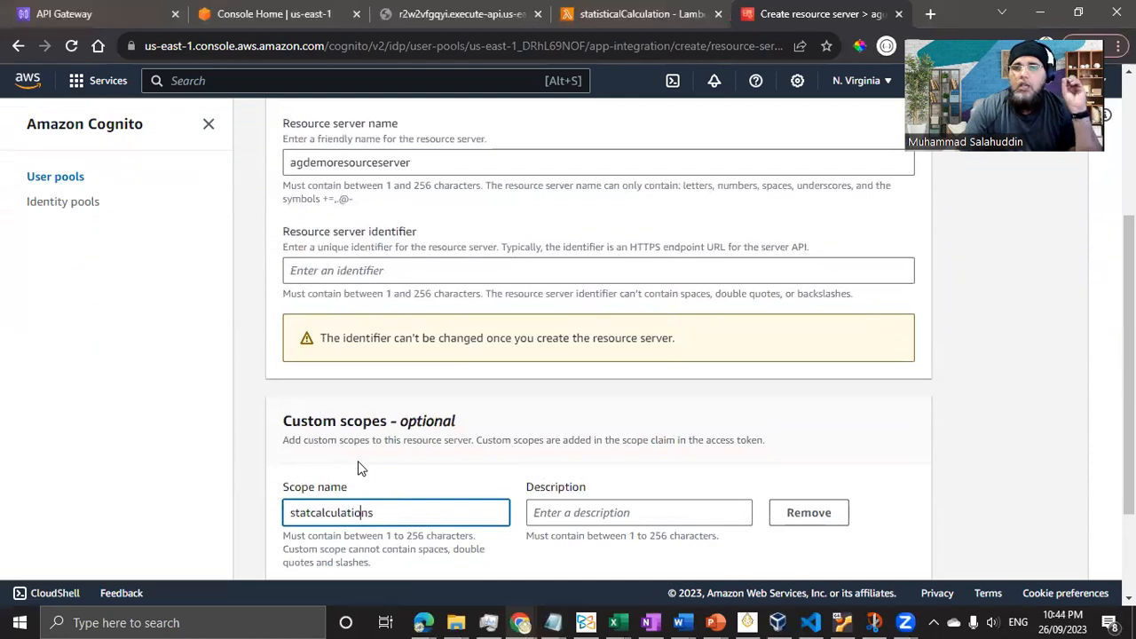
{"action": "scroll", "coordinate": [360, 468], "scroll_direction": "up", "scroll_amount": 2}
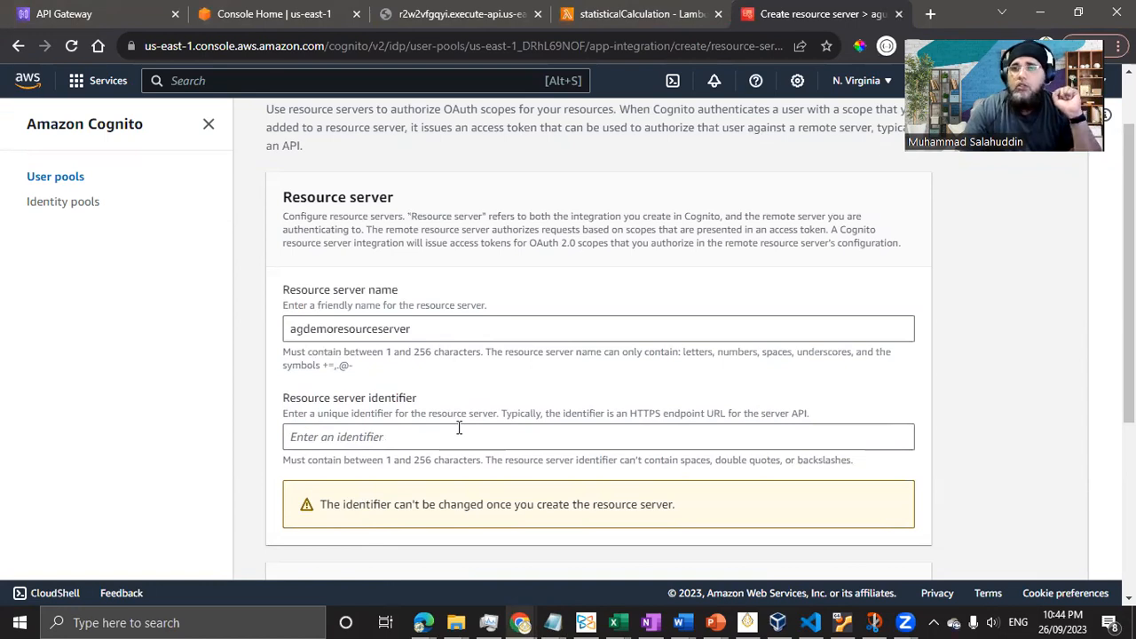
{"action": "scroll", "coordinate": [459, 428], "scroll_direction": "down", "scroll_amount": 3}
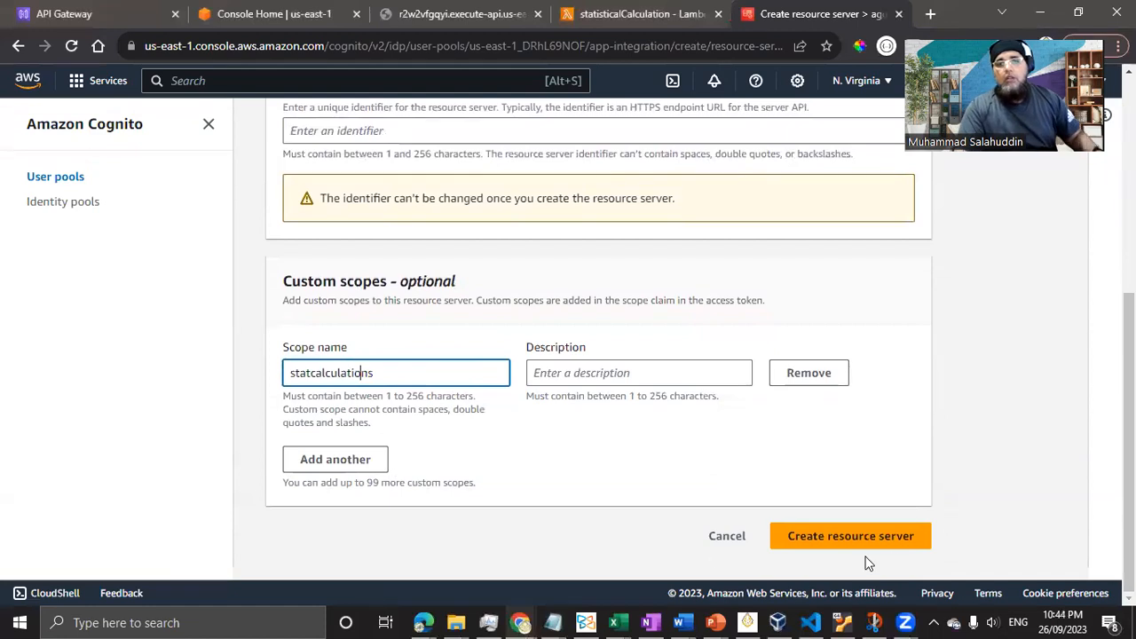
{"action": "left_click", "coordinate": [902, 543]}
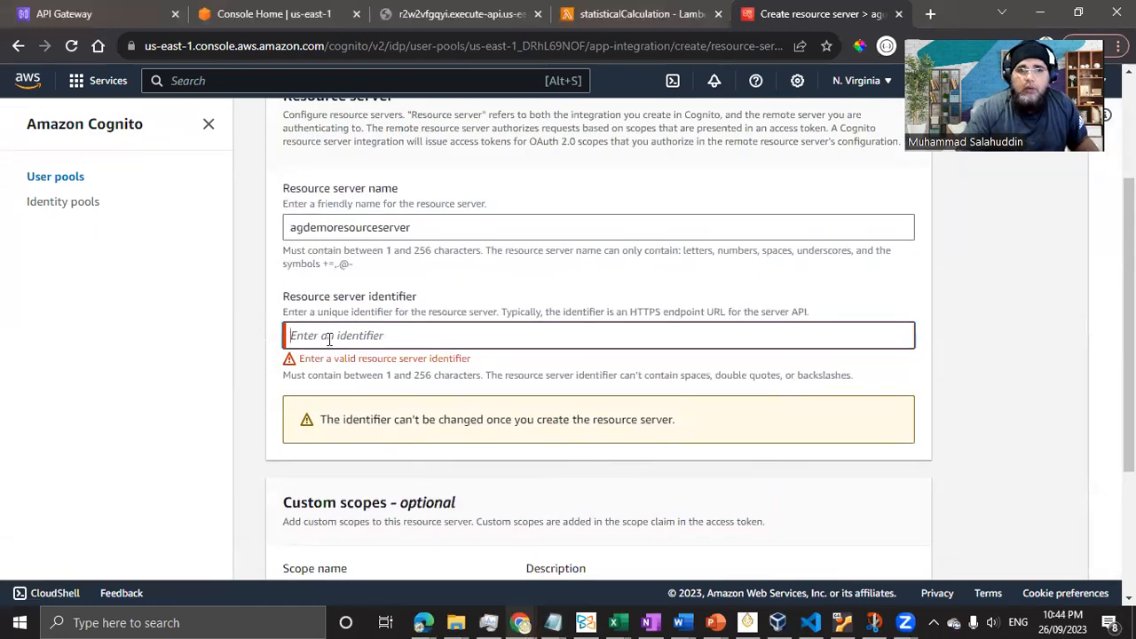
- Set identifier agdemoresourceserver and scope description 'statistics calculations', then create the resource server
{"action": "left_click", "coordinate": [397, 227]}
{"action": "left_click_drag", "start_coordinate": [398, 227], "coordinate": [277, 234]}
{"action": "left_click", "coordinate": [549, 236]}
{"action": "left_click_drag", "start_coordinate": [548, 236], "coordinate": [233, 236]}
{"action": "key", "text": "ctrl+c"}
{"action": "left_click", "coordinate": [361, 336]}
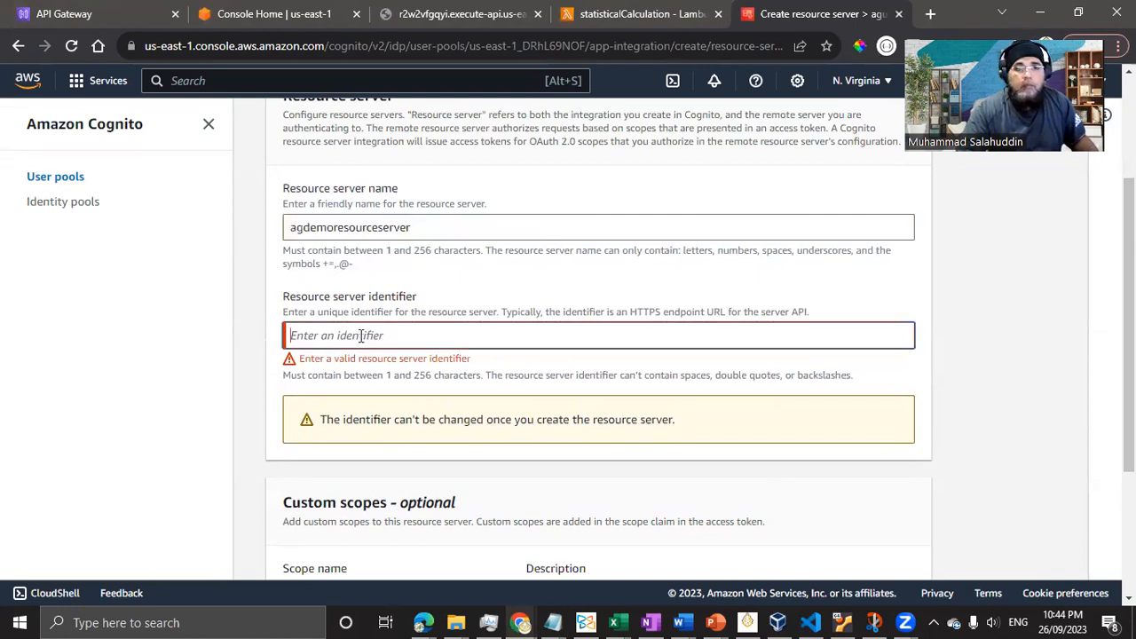
{"action": "key", "text": "ctrl+v"}
{"action": "scroll", "coordinate": [905, 451], "scroll_direction": "down", "scroll_amount": 3}
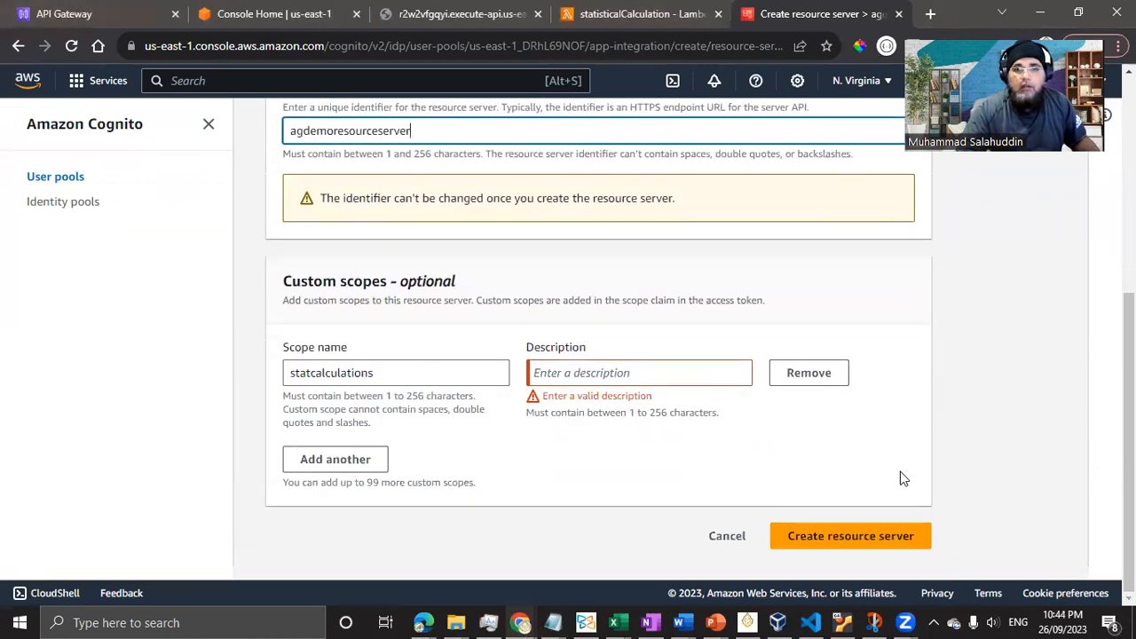
{"action": "double_click", "coordinate": [401, 382]}
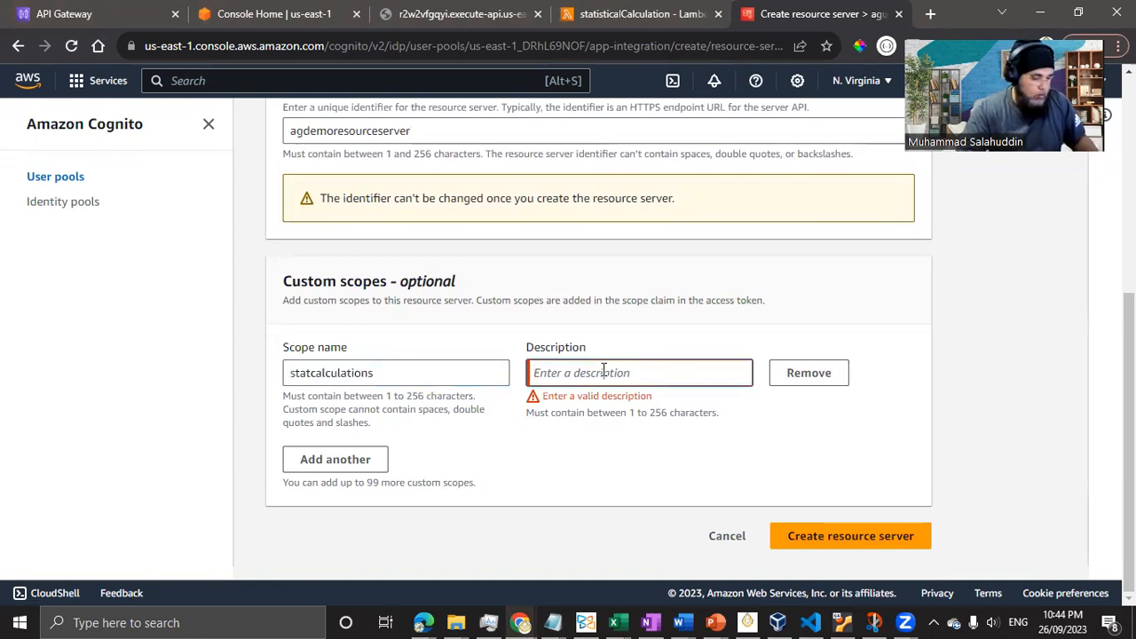
{"action": "type", "text": "statcalculations"}
{"action": "left_click", "coordinate": [566, 373]}
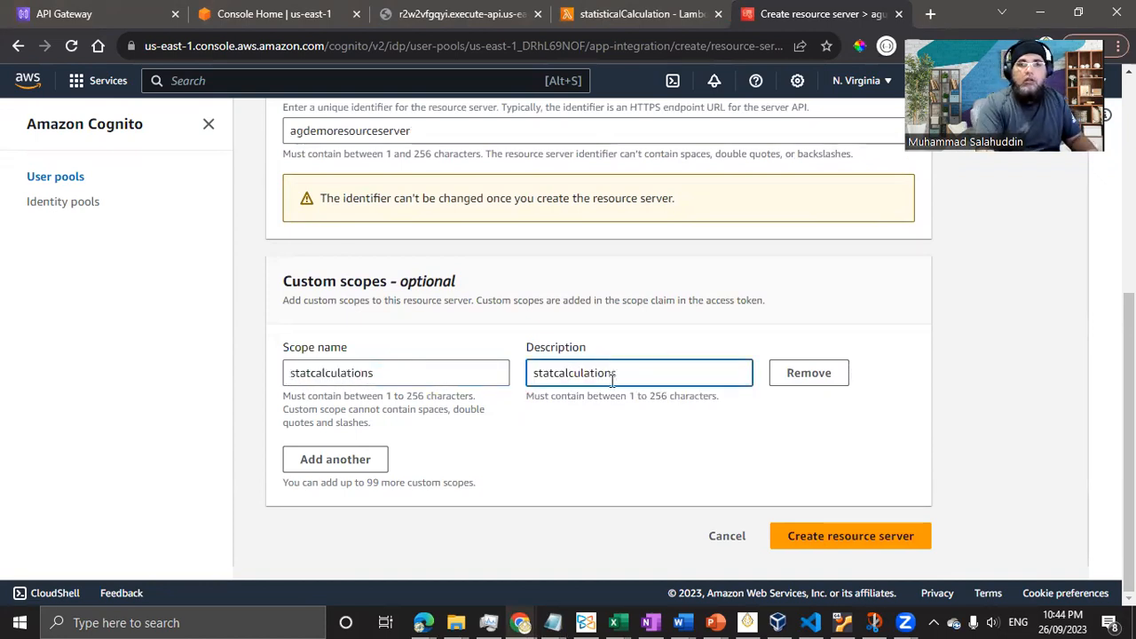
{"action": "type", "text": "istics"}
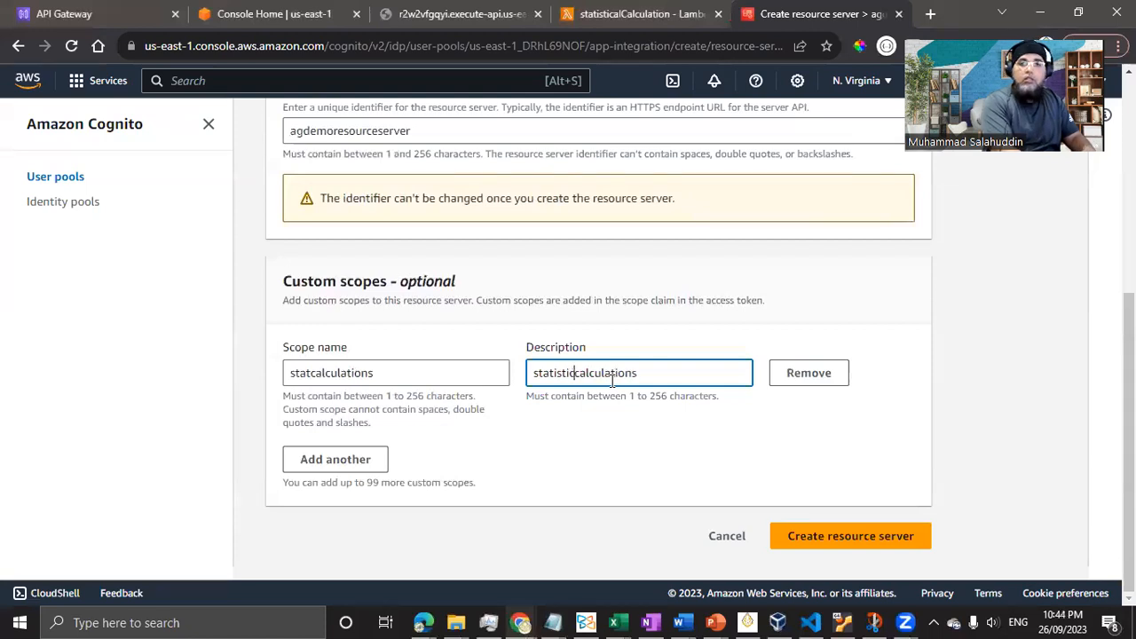
{"action": "left_click", "coordinate": [885, 543]}
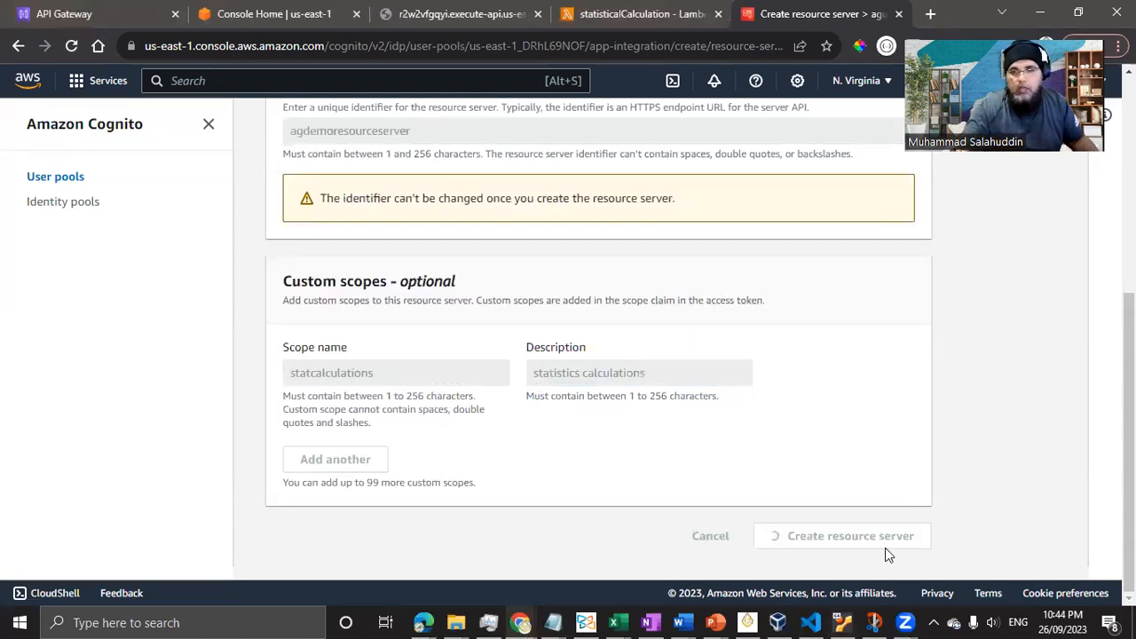
- Scroll to the App client list and open the agcleintdemo app client
{"action": "scroll", "coordinate": [425, 400], "scroll_direction": "down", "scroll_amount": 4}
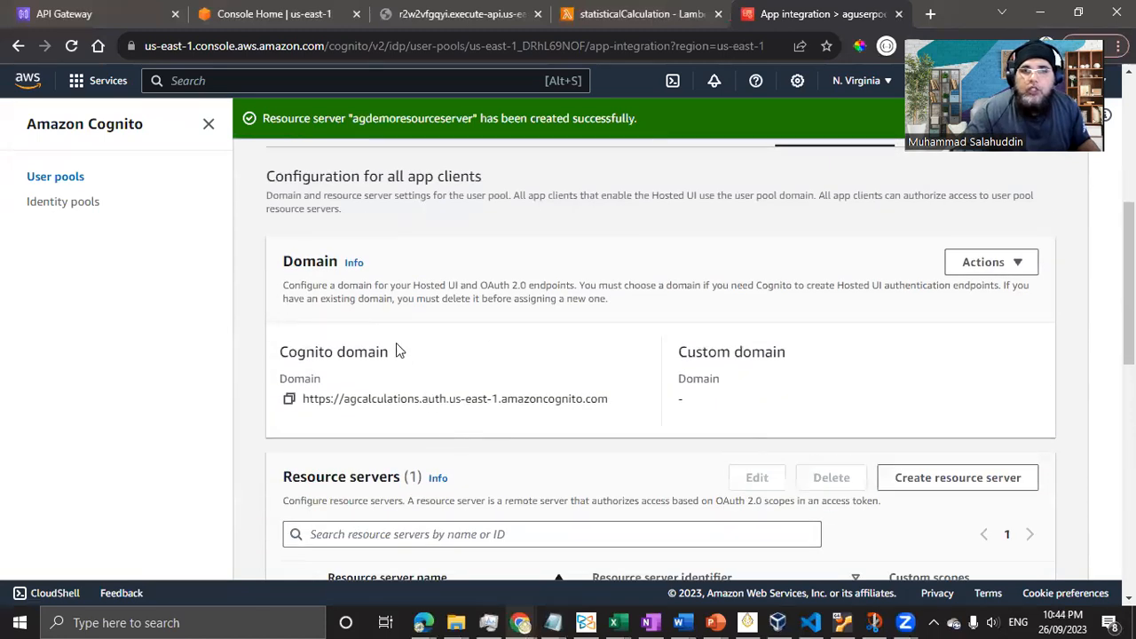
{"action": "scroll", "coordinate": [487, 346], "scroll_direction": "down", "scroll_amount": 3}
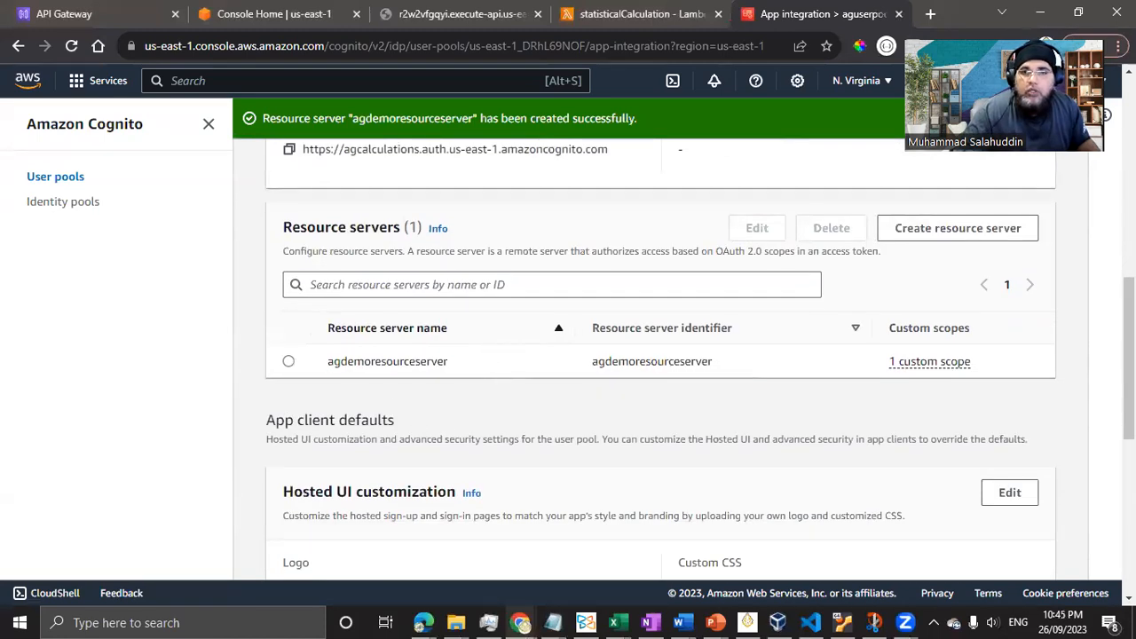
{"action": "scroll", "coordinate": [499, 434], "scroll_direction": "down", "scroll_amount": 3}
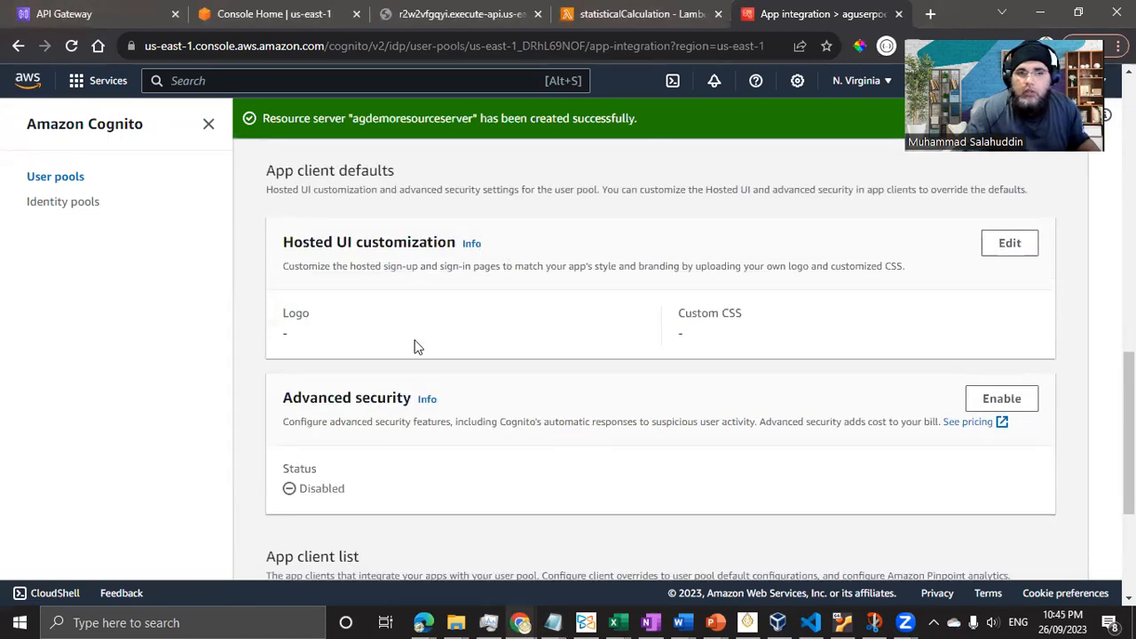
{"action": "scroll", "coordinate": [414, 345], "scroll_direction": "down", "scroll_amount": 2}
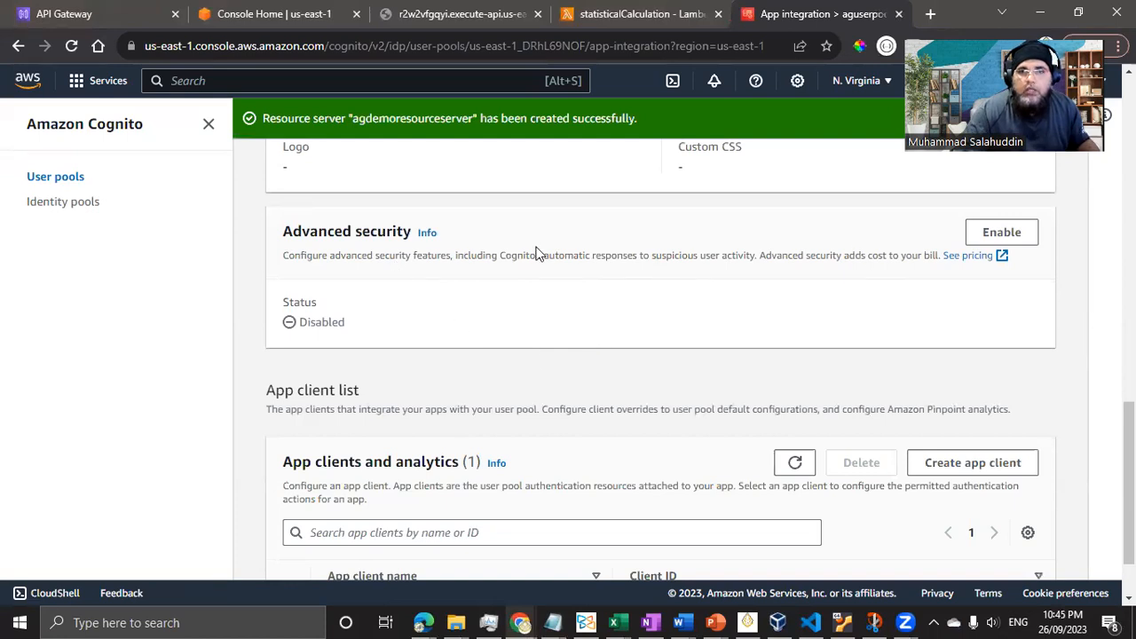
{"action": "scroll", "coordinate": [525, 427], "scroll_direction": "down", "scroll_amount": 1}
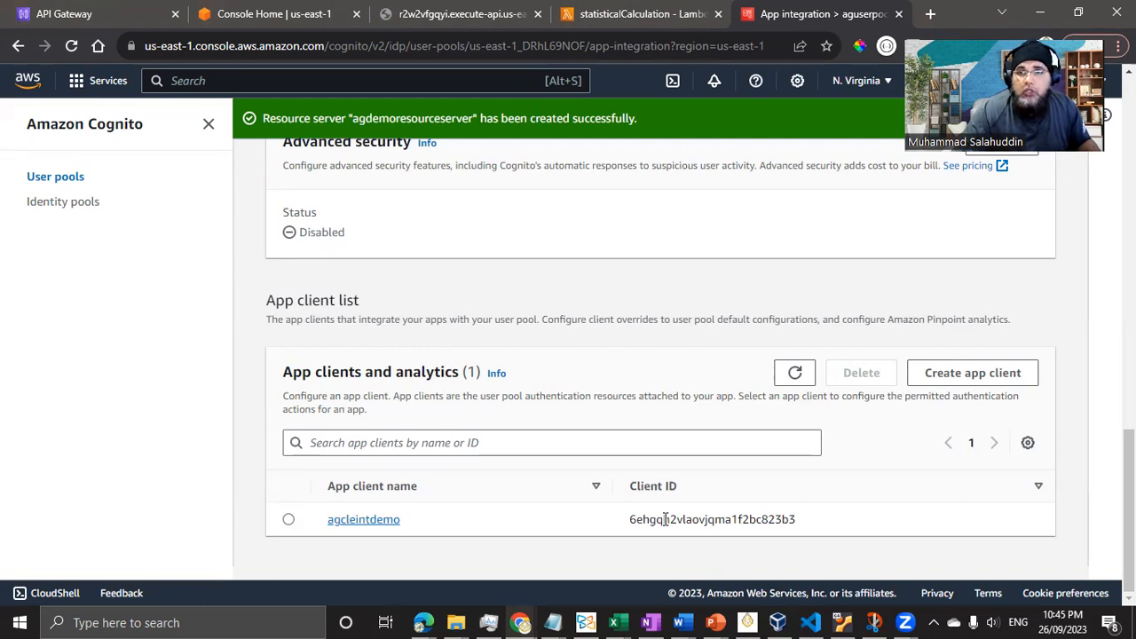
{"action": "left_click", "coordinate": [364, 520]}
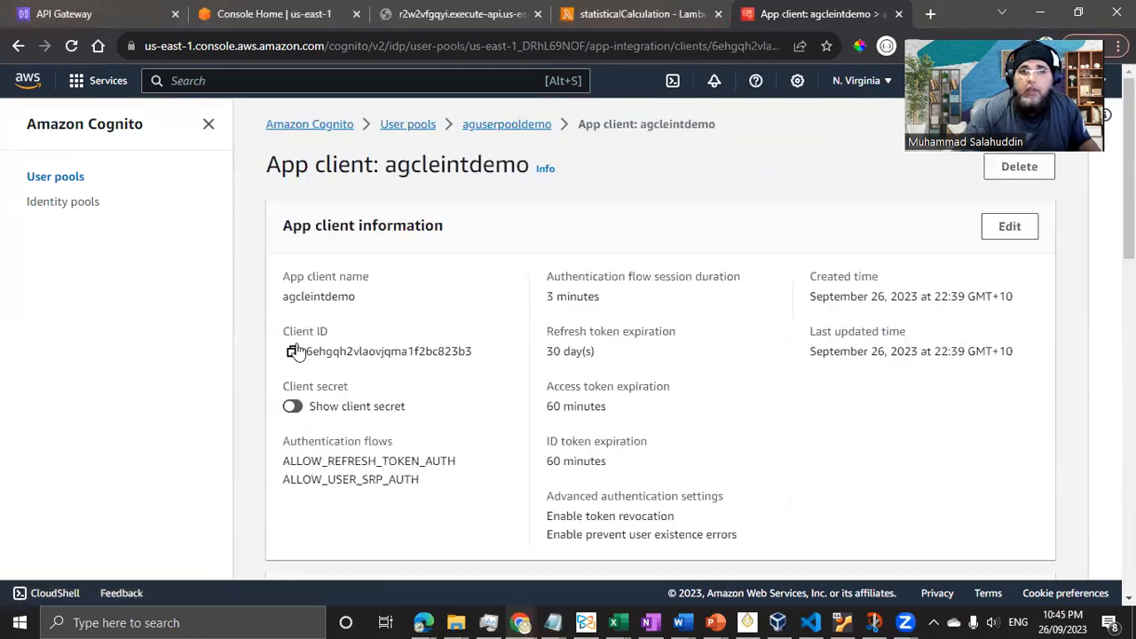
- Copy the agcleintdemo Client ID and client secret into Notepad, then hide the secret again
{"action": "left_click", "coordinate": [292, 351]}
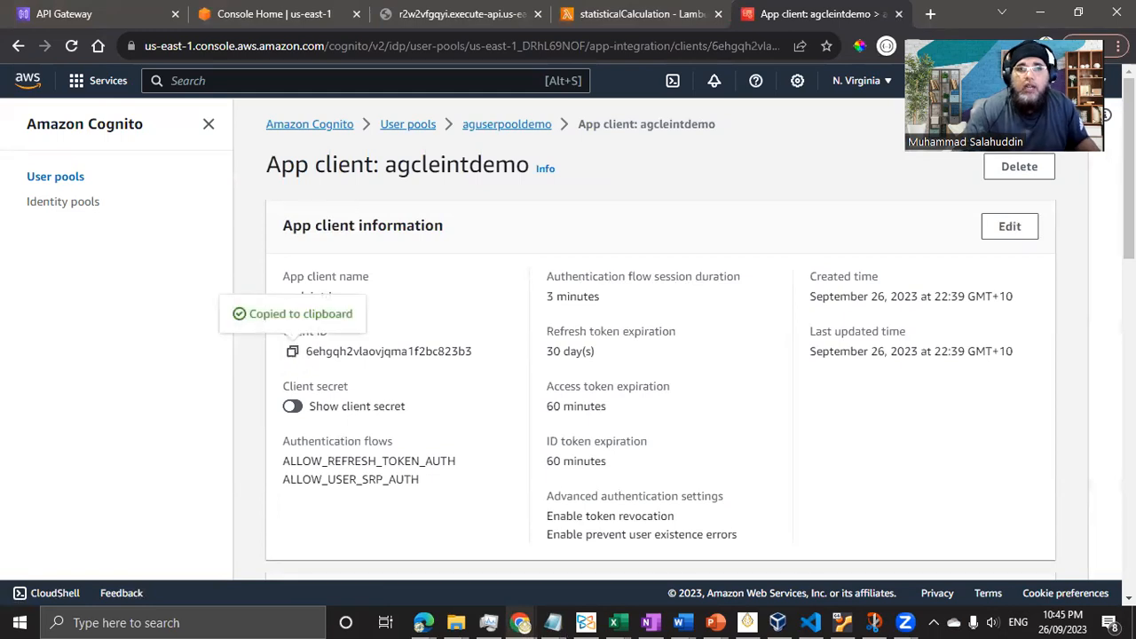
{"action": "key", "text": "alt+Tab"}
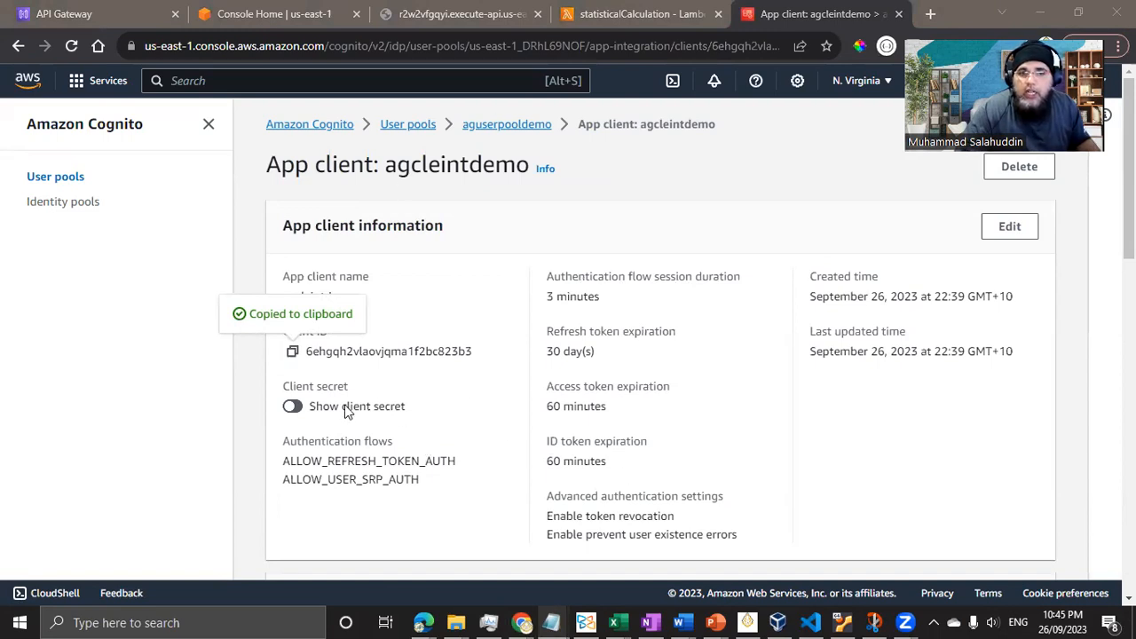
{"action": "left_click", "coordinate": [303, 407]}
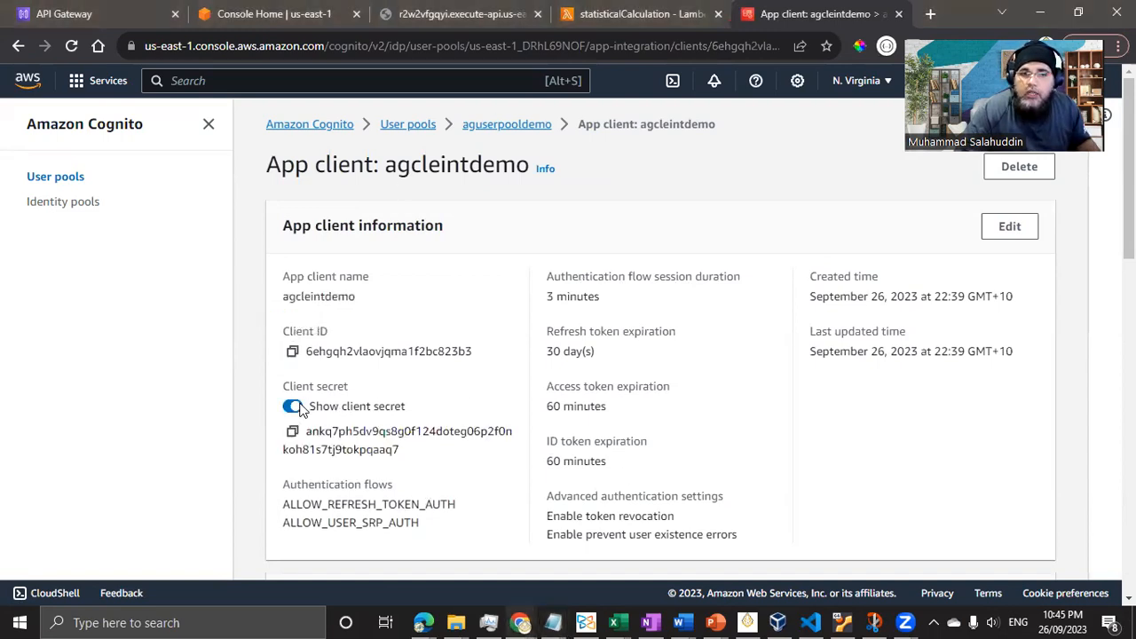
{"action": "left_click", "coordinate": [292, 431]}
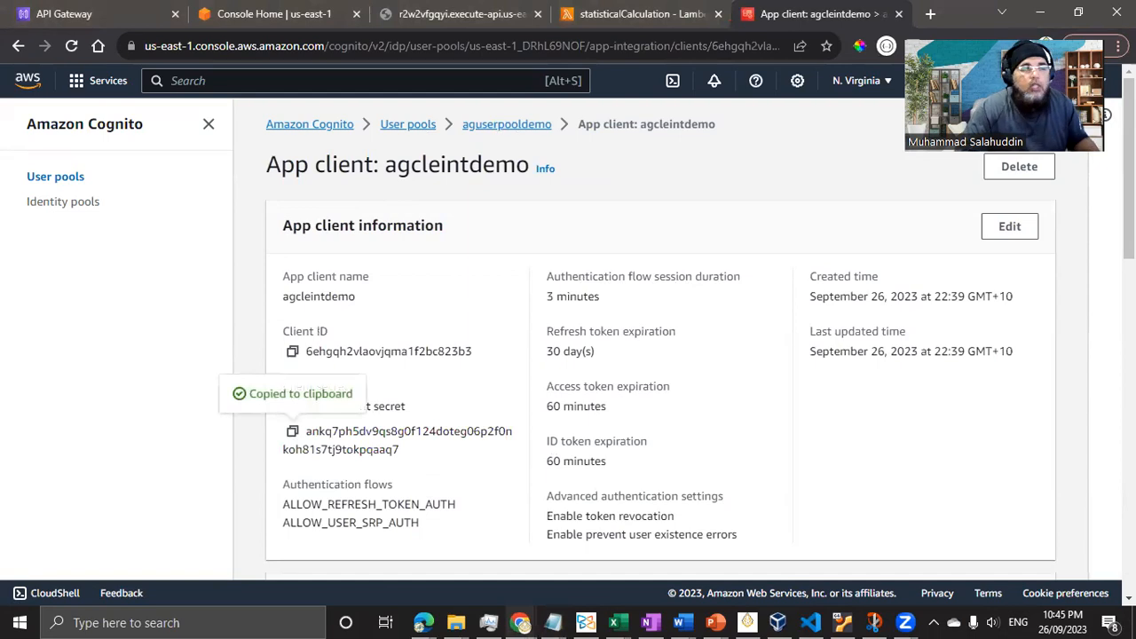
{"action": "key", "text": "alt+Tab"}
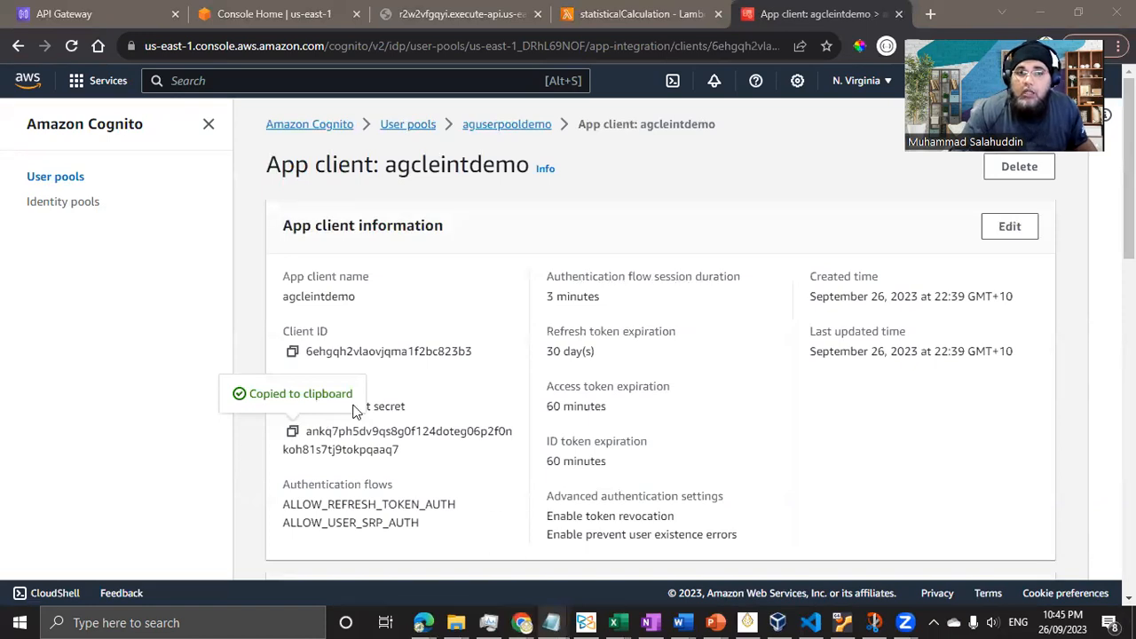
{"action": "left_click", "coordinate": [434, 408]}
{"action": "left_click", "coordinate": [291, 407]}
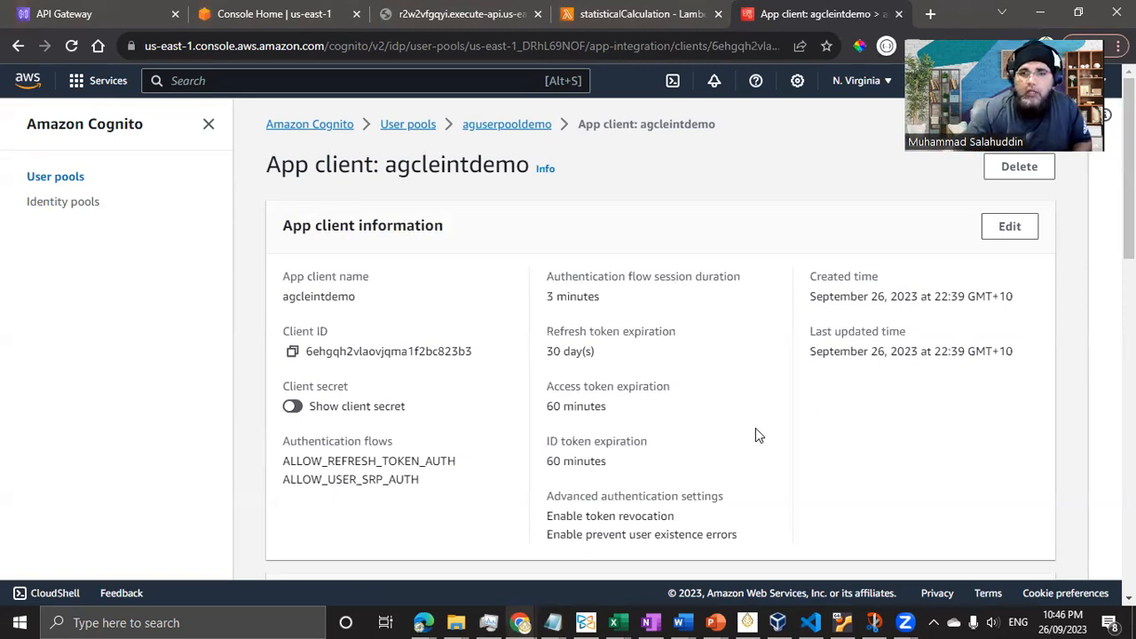
- Scroll down to the agcleintdemo Hosted UI section and start editing it
{"action": "scroll", "coordinate": [755, 428], "scroll_direction": "down", "scroll_amount": 2}
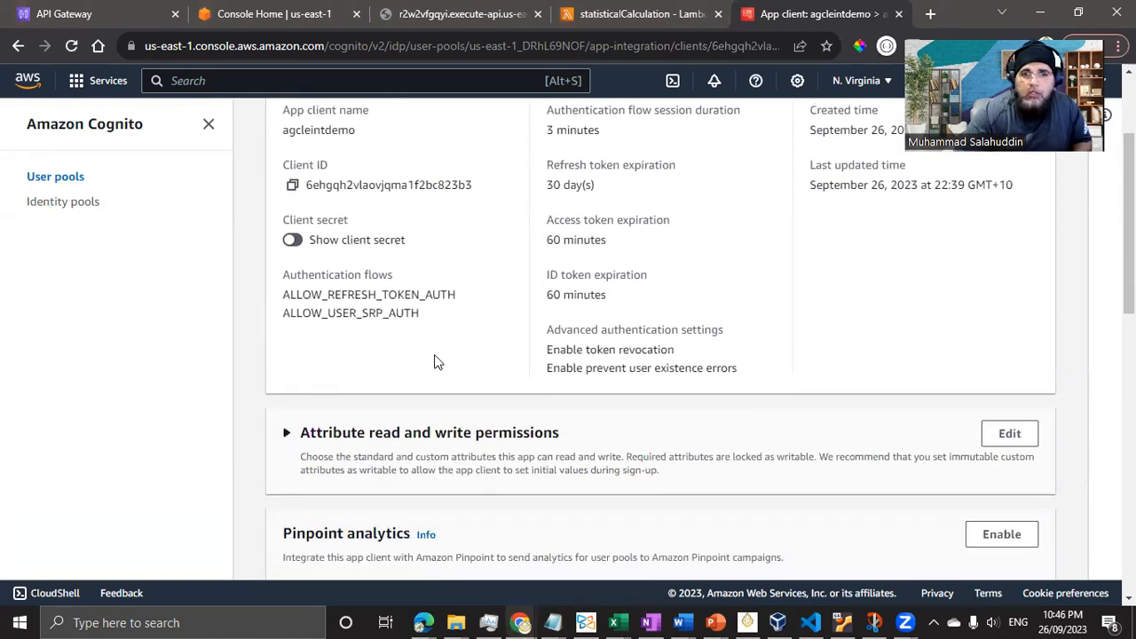
{"action": "scroll", "coordinate": [501, 325], "scroll_direction": "down", "scroll_amount": 1}
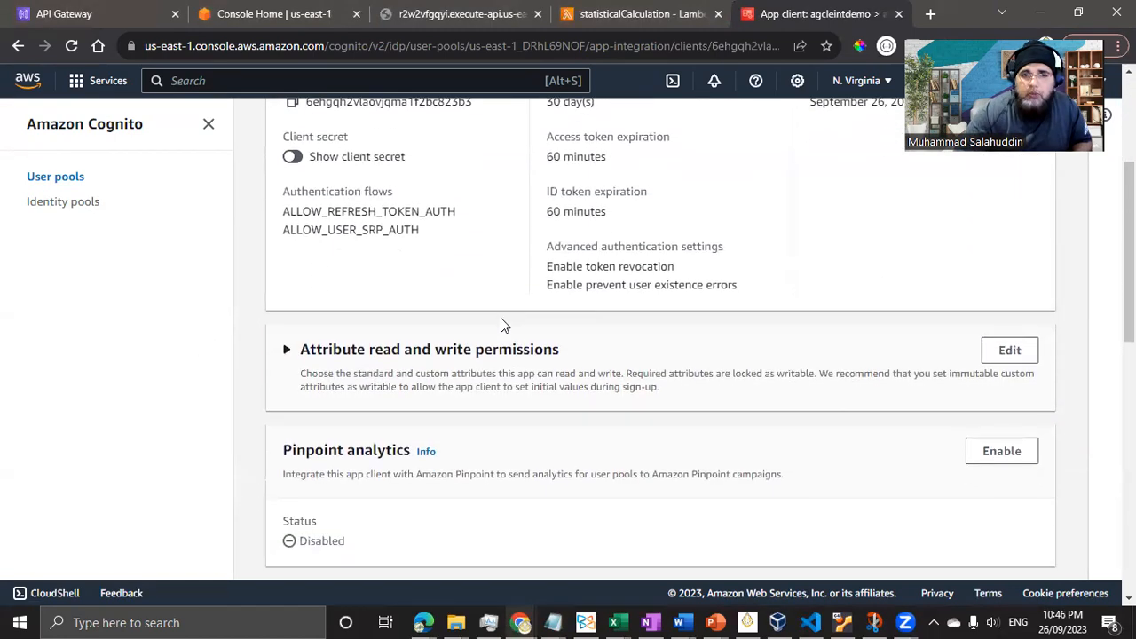
{"action": "scroll", "coordinate": [501, 325], "scroll_direction": "down", "scroll_amount": 3}
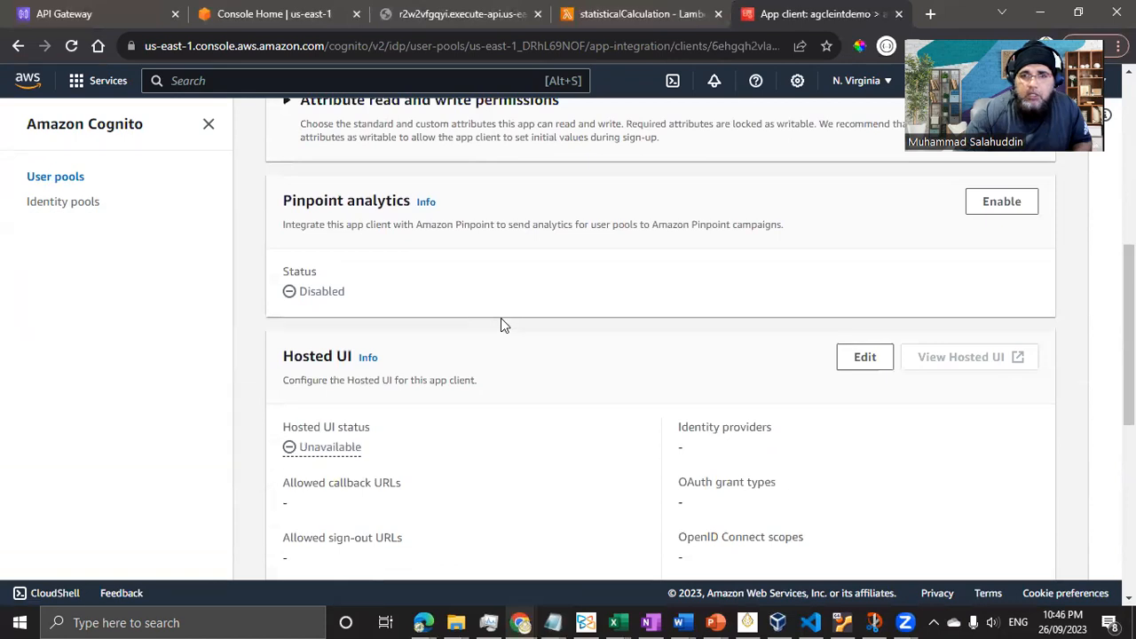
{"action": "scroll", "coordinate": [500, 321], "scroll_direction": "down", "scroll_amount": 1}
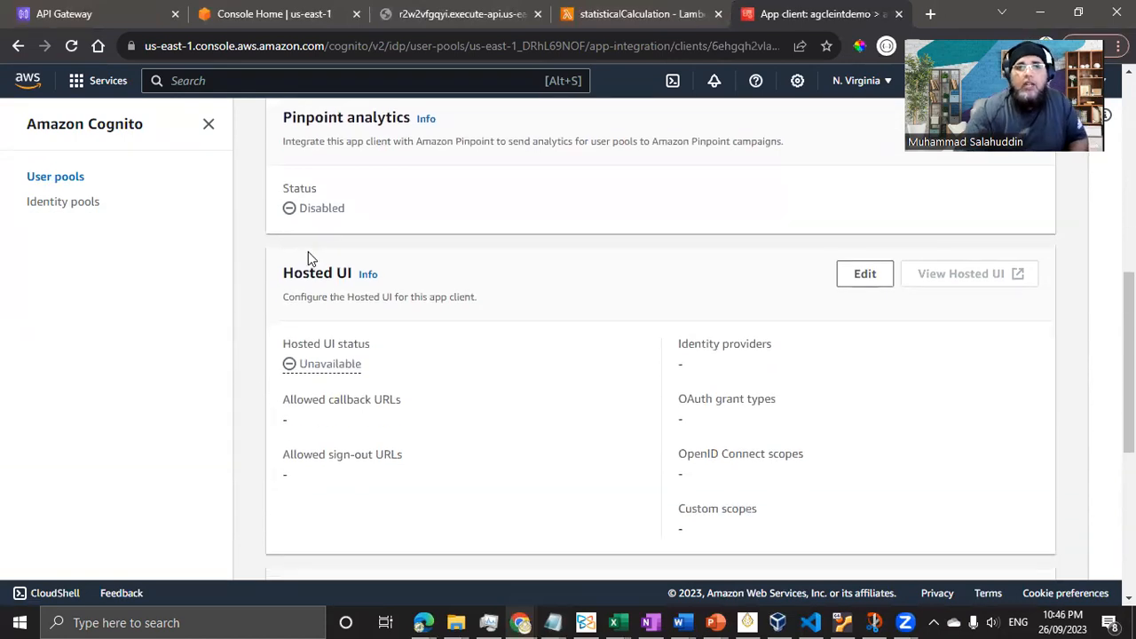
{"action": "scroll", "coordinate": [309, 266], "scroll_direction": "down", "scroll_amount": 4}
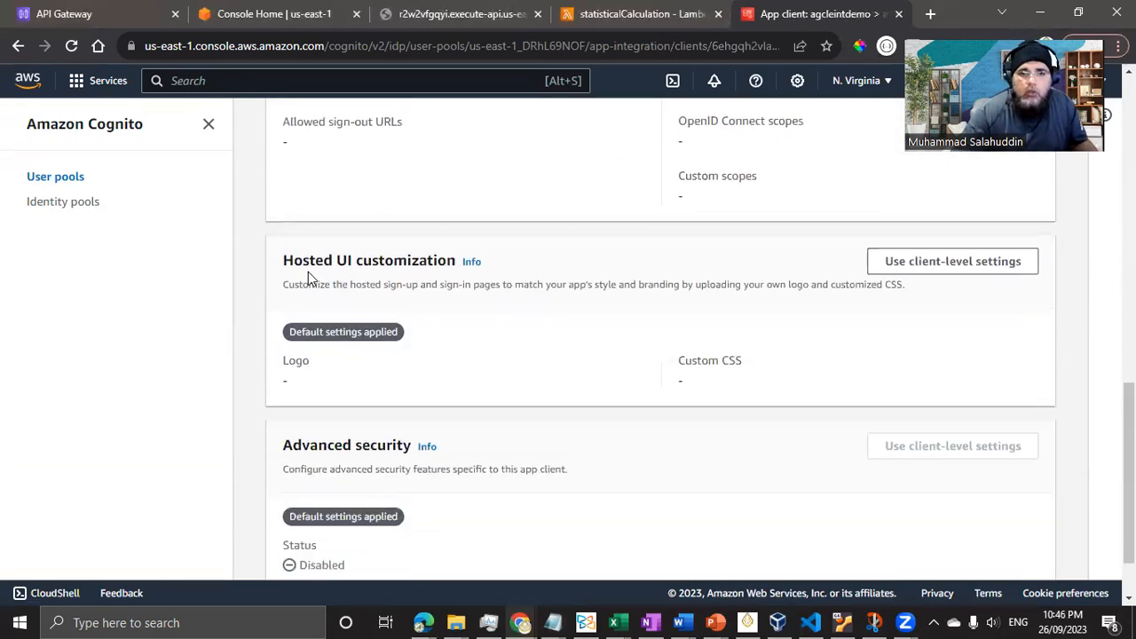
{"action": "scroll", "coordinate": [309, 273], "scroll_direction": "down", "scroll_amount": 1}
{"action": "scroll", "coordinate": [315, 282], "scroll_direction": "up", "scroll_amount": 5}
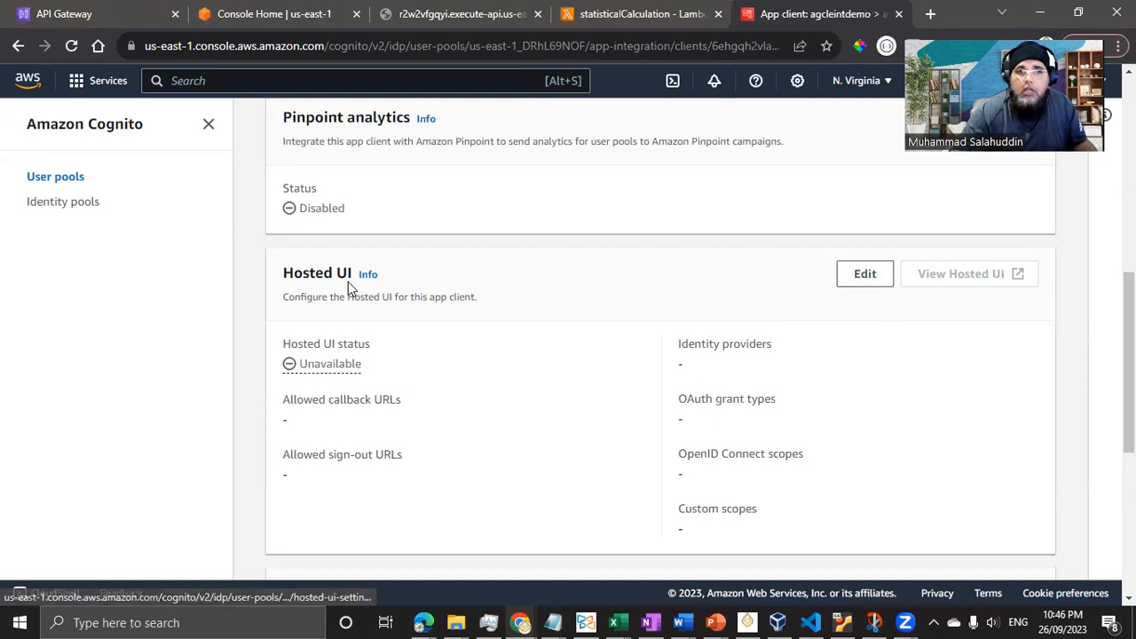
{"action": "left_click", "coordinate": [853, 278]}
{"action": "scroll", "coordinate": [470, 343], "scroll_direction": "down", "scroll_amount": 1}
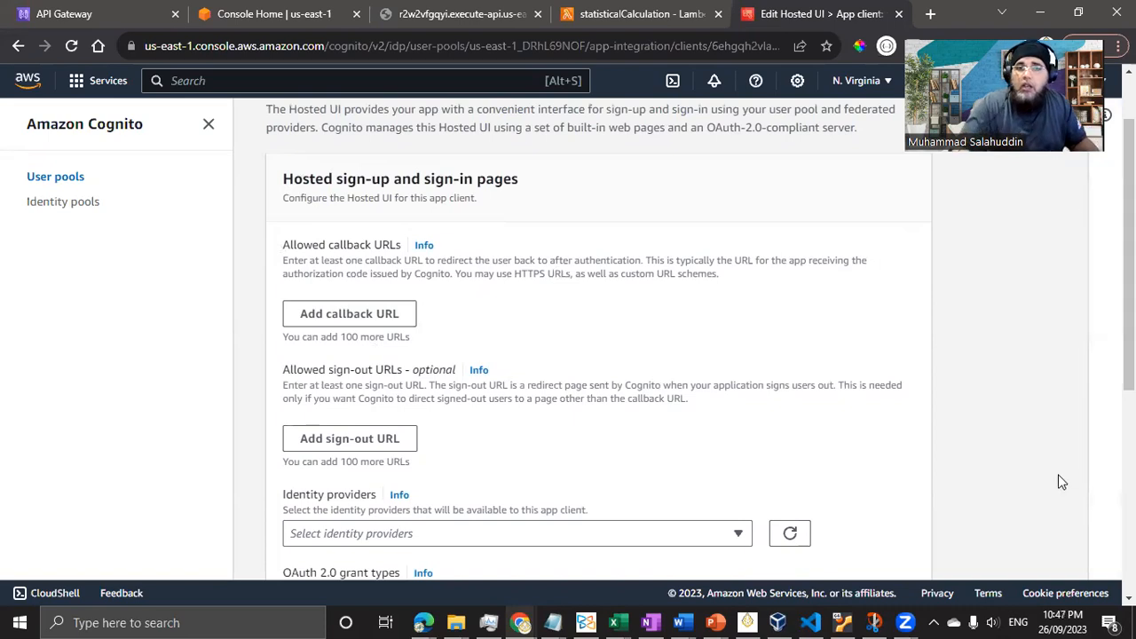
- Select Client credentials as the hosted UI's OAuth 2.0 grant type
{"action": "scroll", "coordinate": [616, 441], "scroll_direction": "down", "scroll_amount": 3}
{"action": "left_click", "coordinate": [427, 367]}
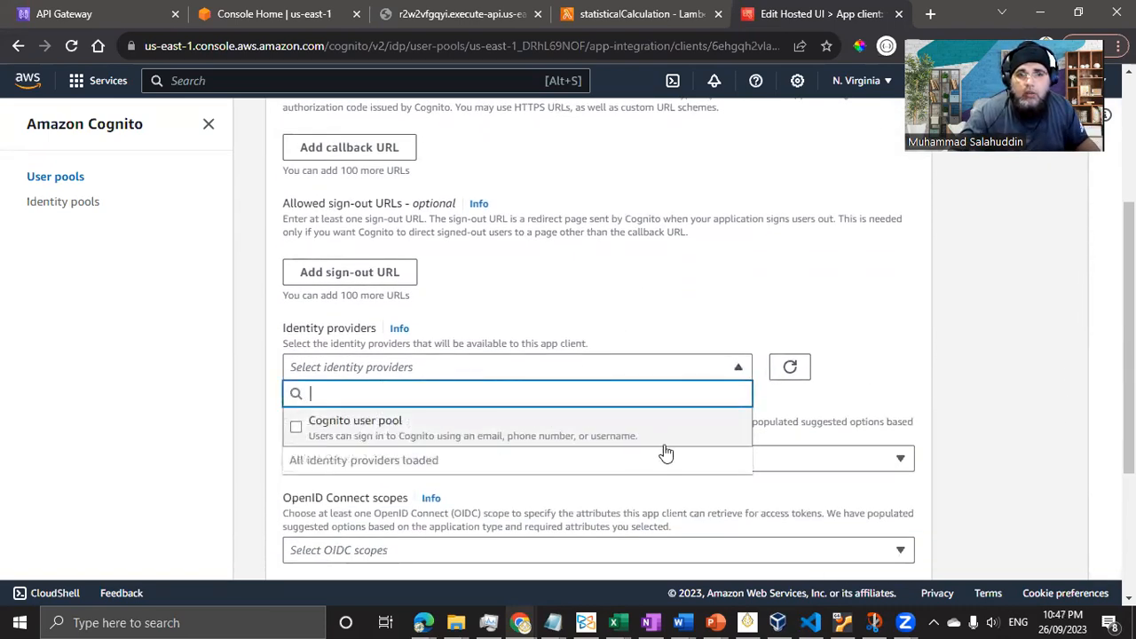
{"action": "left_click", "coordinate": [872, 350]}
{"action": "scroll", "coordinate": [410, 373], "scroll_direction": "down", "scroll_amount": 1}
{"action": "left_click", "coordinate": [419, 380]}
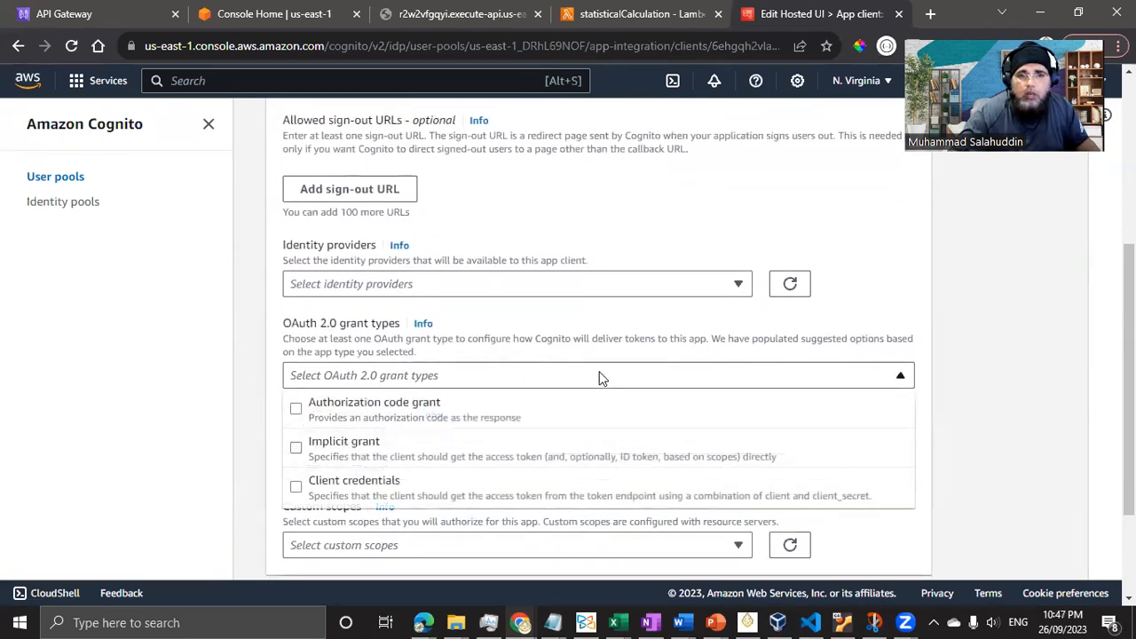
{"action": "scroll", "coordinate": [599, 371], "scroll_direction": "down", "scroll_amount": 1}
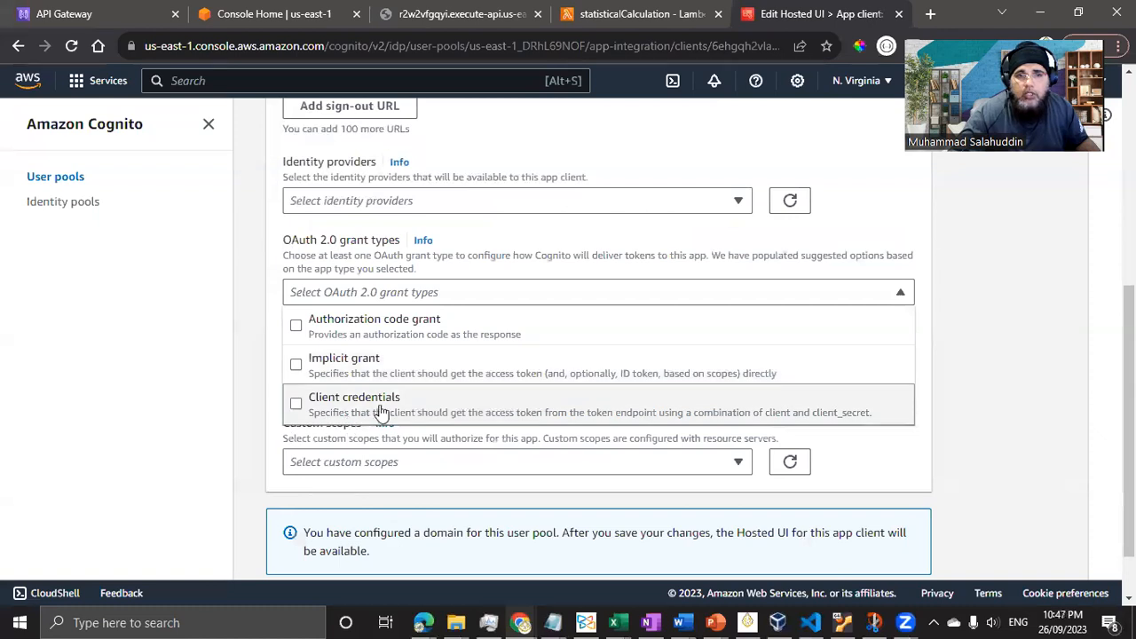
{"action": "left_click", "coordinate": [377, 406]}
- Add the agdemoresourceserver/statcalculations custom scope to the app client
{"action": "scroll", "coordinate": [540, 438], "scroll_direction": "down", "scroll_amount": 1}
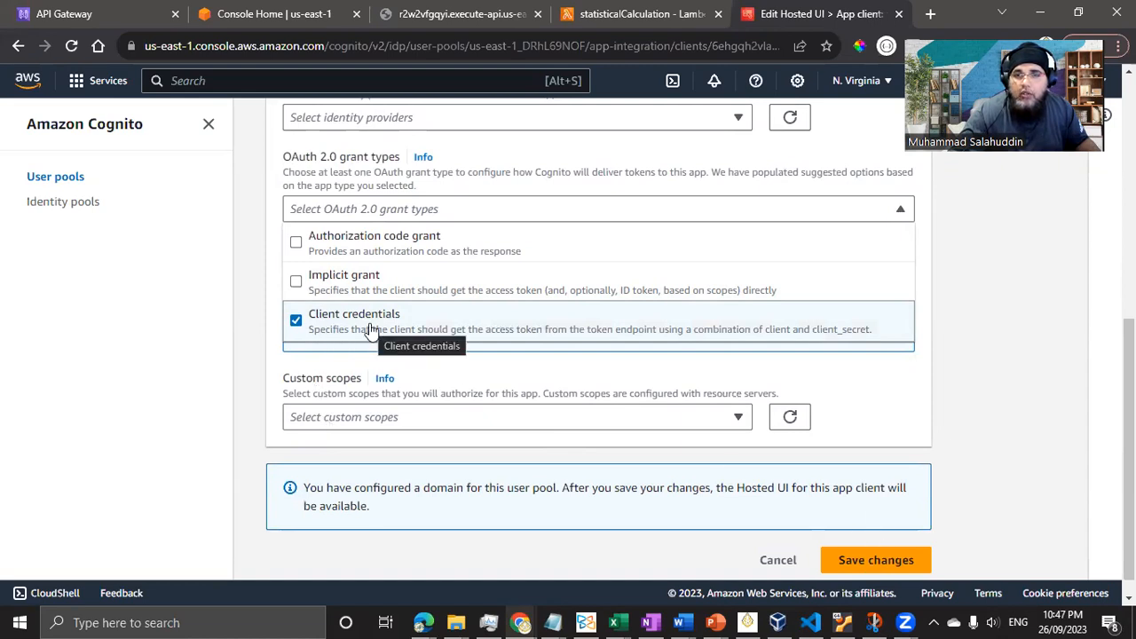
{"action": "left_click", "coordinate": [335, 426]}
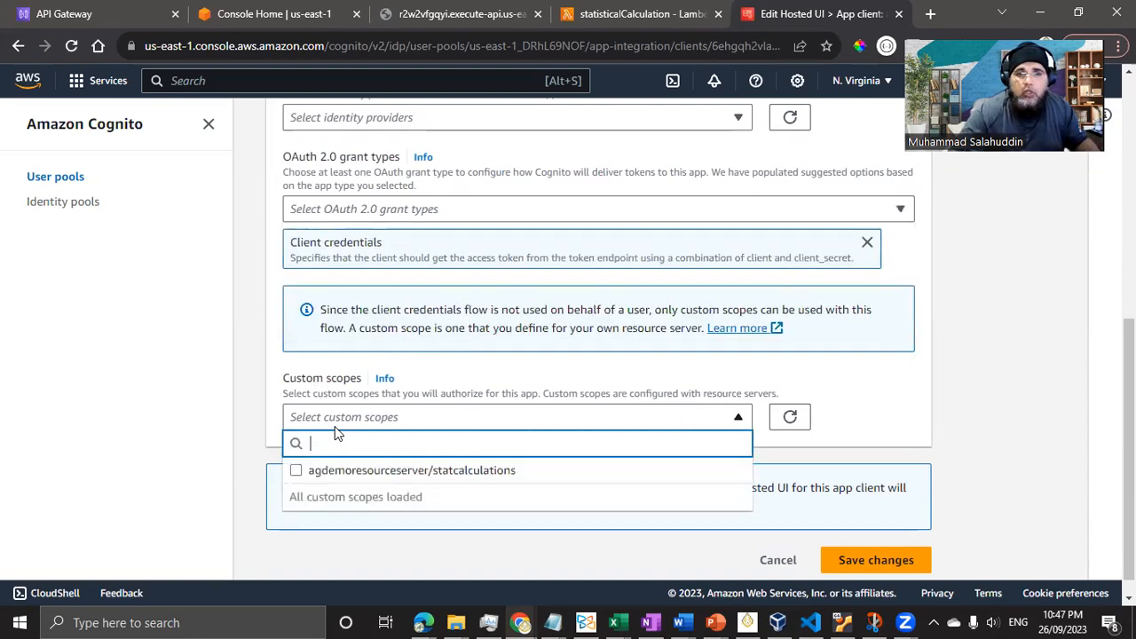
{"action": "left_click", "coordinate": [296, 475]}
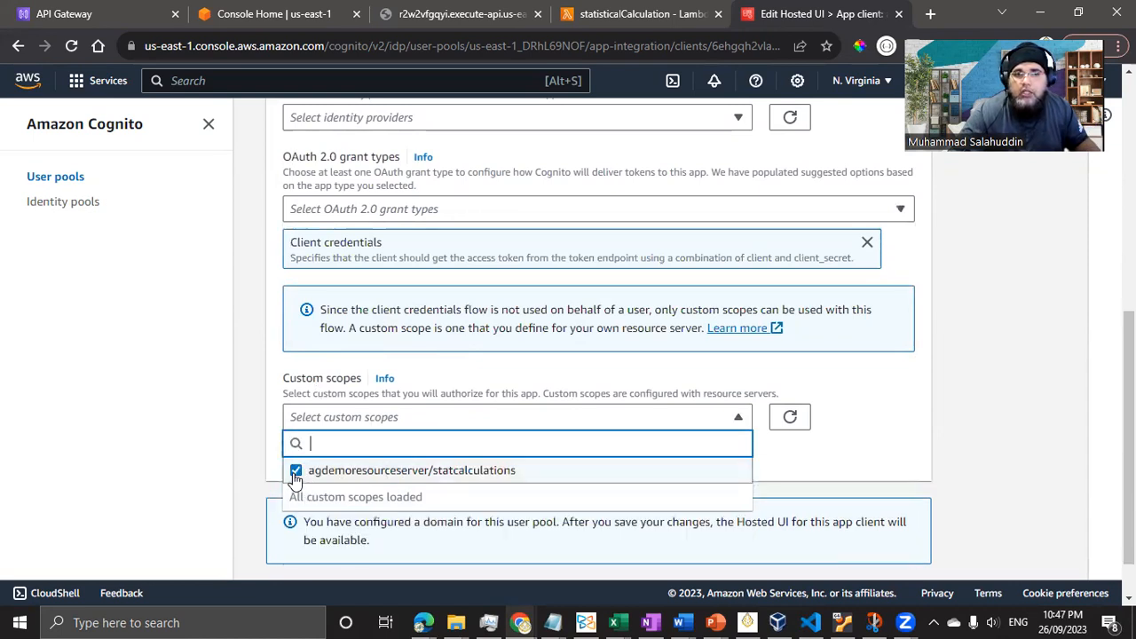
{"action": "left_click", "coordinate": [900, 430]}
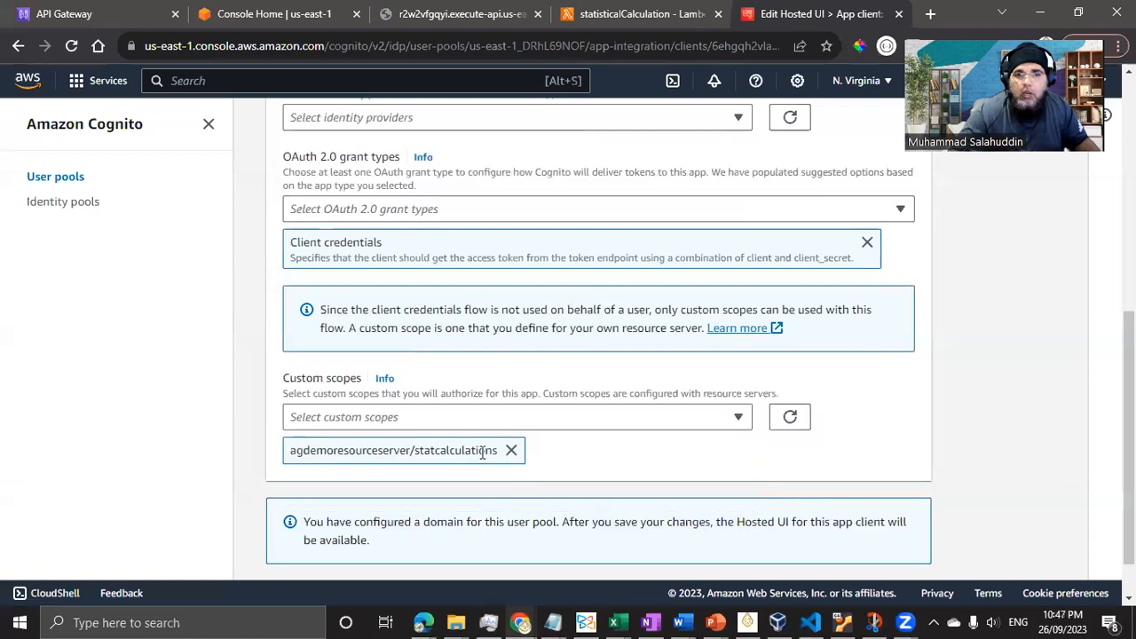
- Copy the agdemoresourceserver/statcalculations scope name to Notepad and save the hosted UI changes
{"action": "left_click_drag", "start_coordinate": [500, 450], "coordinate": [264, 454]}
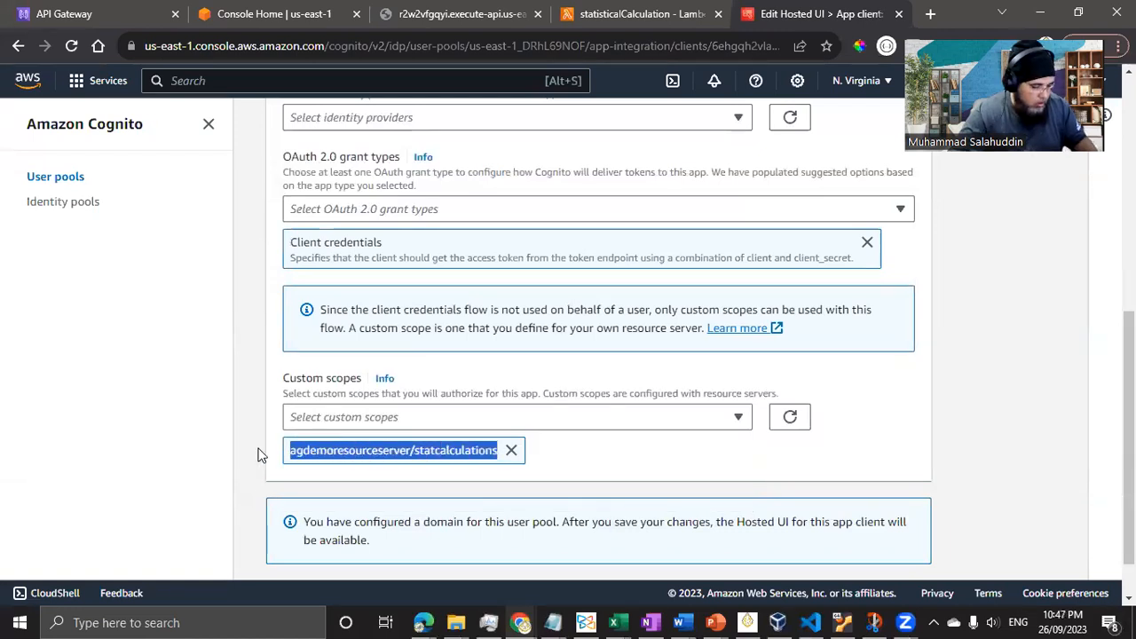
{"action": "key", "text": "alt+Tab"}
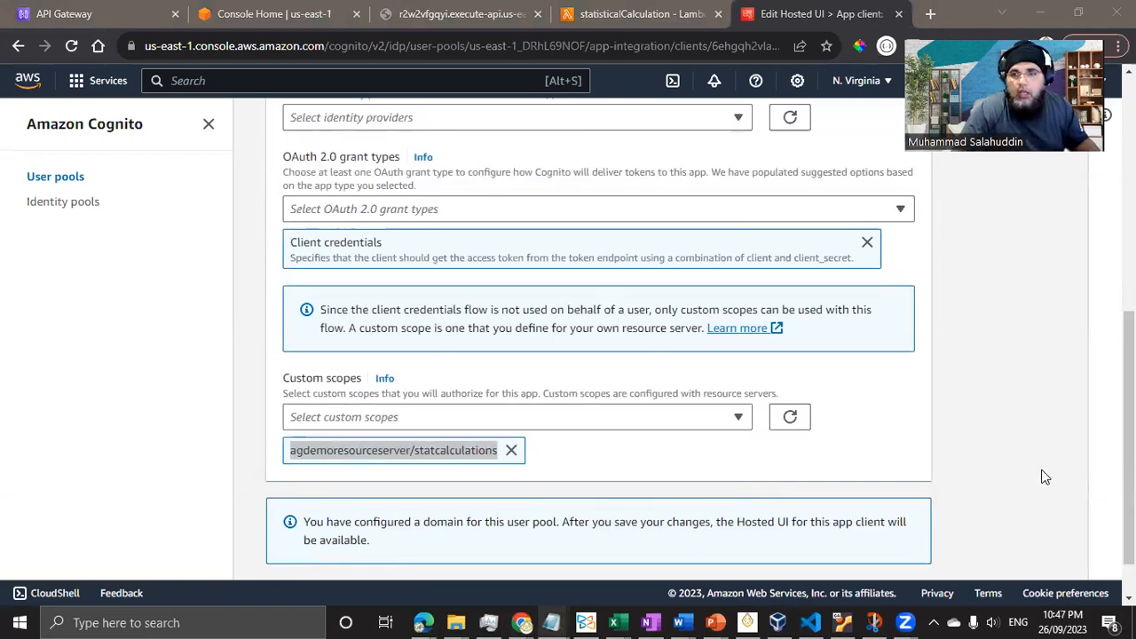
{"action": "left_click", "coordinate": [834, 470]}
{"action": "scroll", "coordinate": [976, 472], "scroll_direction": "down", "scroll_amount": 2}
{"action": "left_click", "coordinate": [893, 543]}
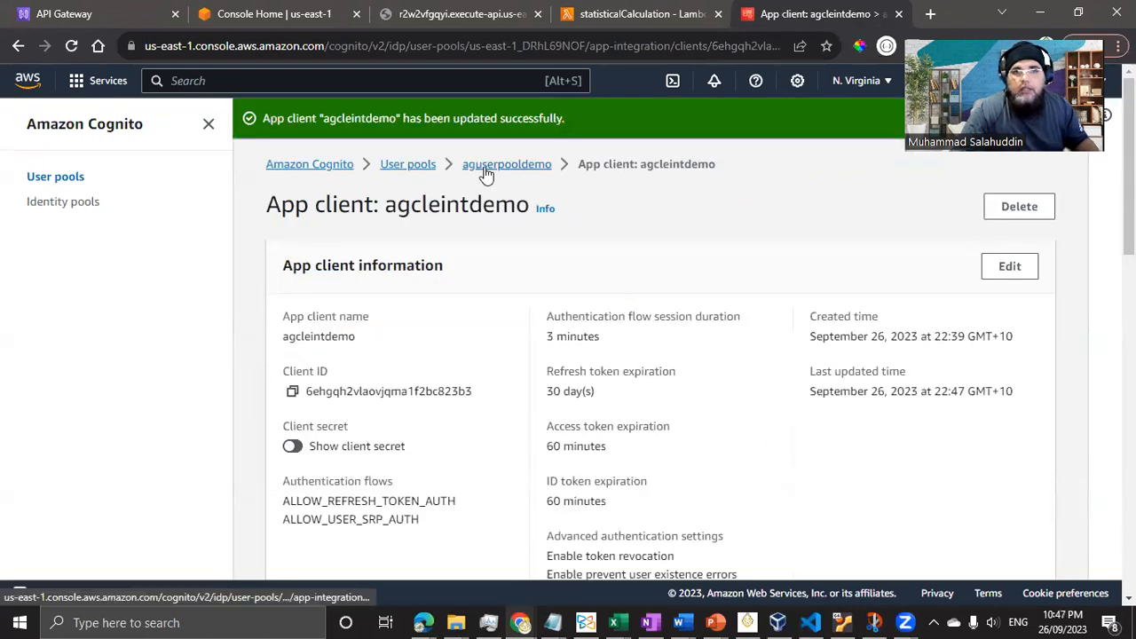
- Return through the User pools list to the aguserpooldemo pool's overview
{"action": "left_click", "coordinate": [408, 166]}
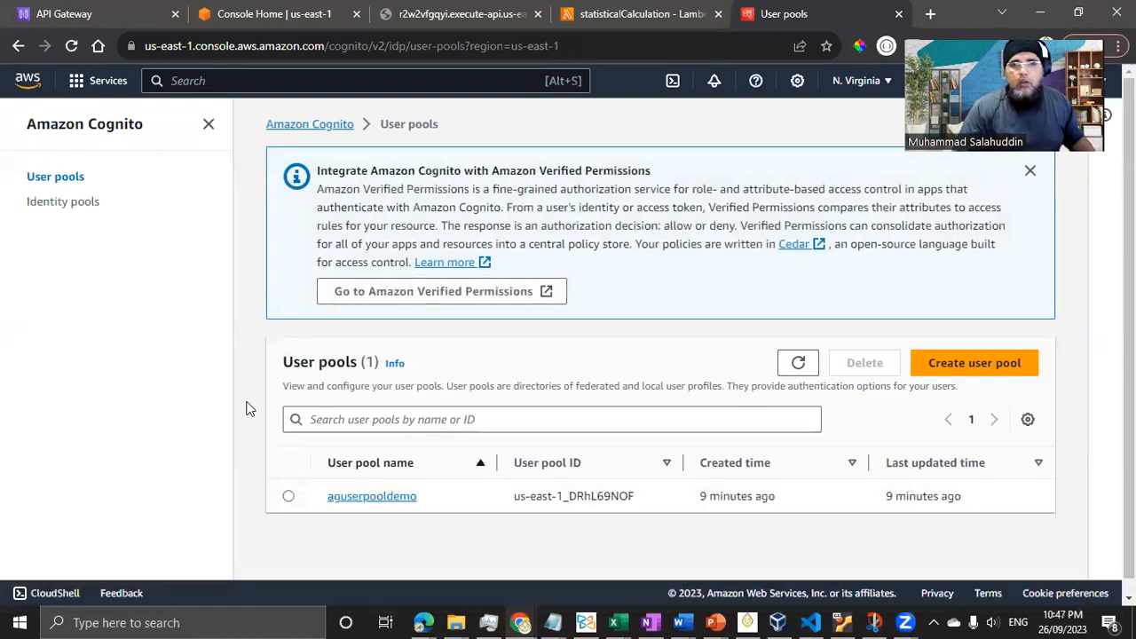
{"action": "left_click", "coordinate": [372, 496]}
{"action": "scroll", "coordinate": [603, 275], "scroll_direction": "down", "scroll_amount": 3}
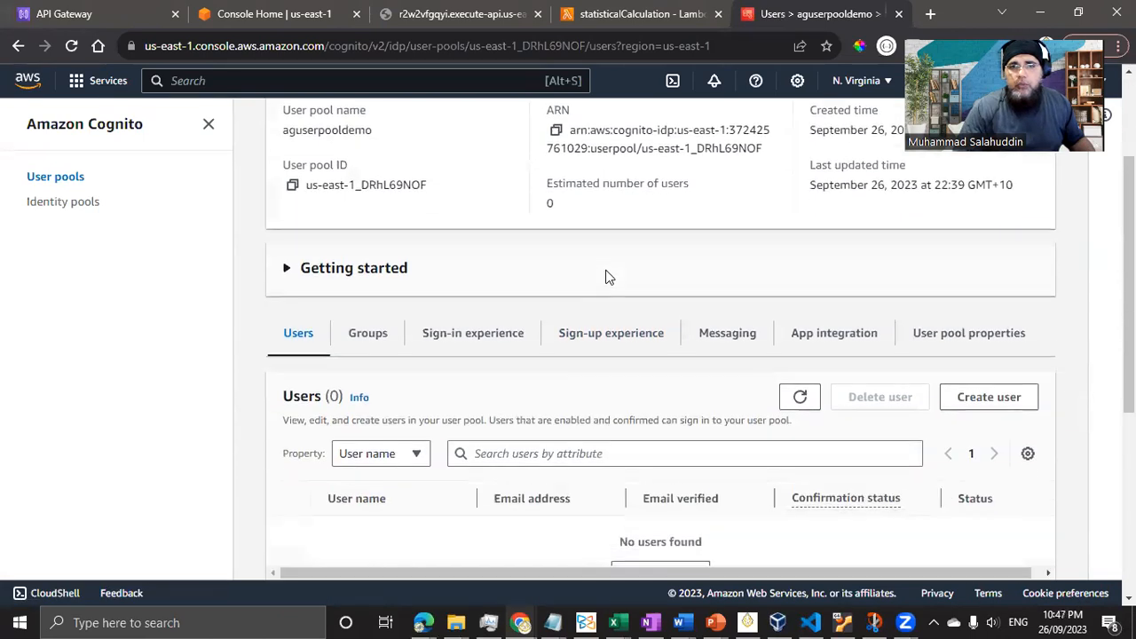